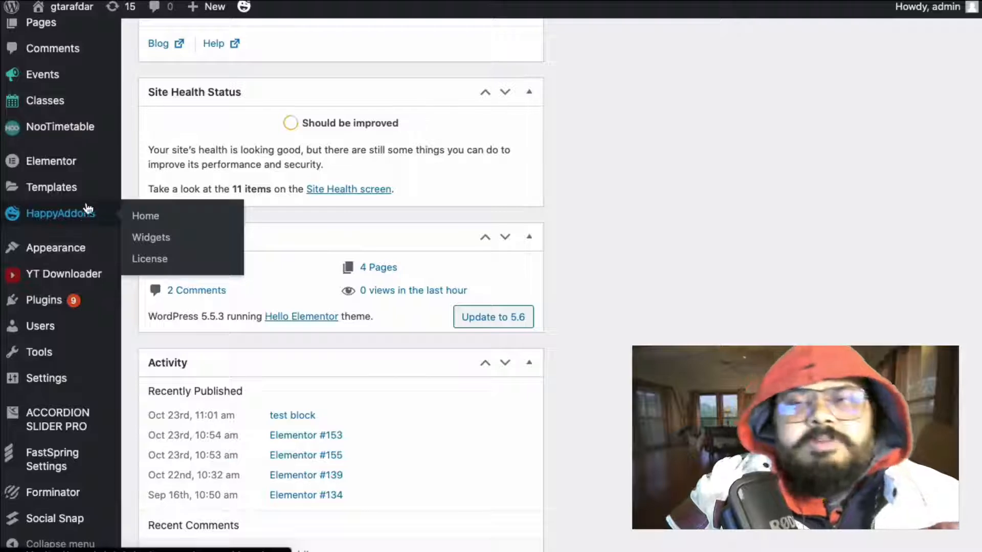
- Look over the site's dashboard and the full list of installed plugins
{"action": "scroll", "coordinate": [90, 132], "scroll_direction": "up", "scroll_amount": 5}
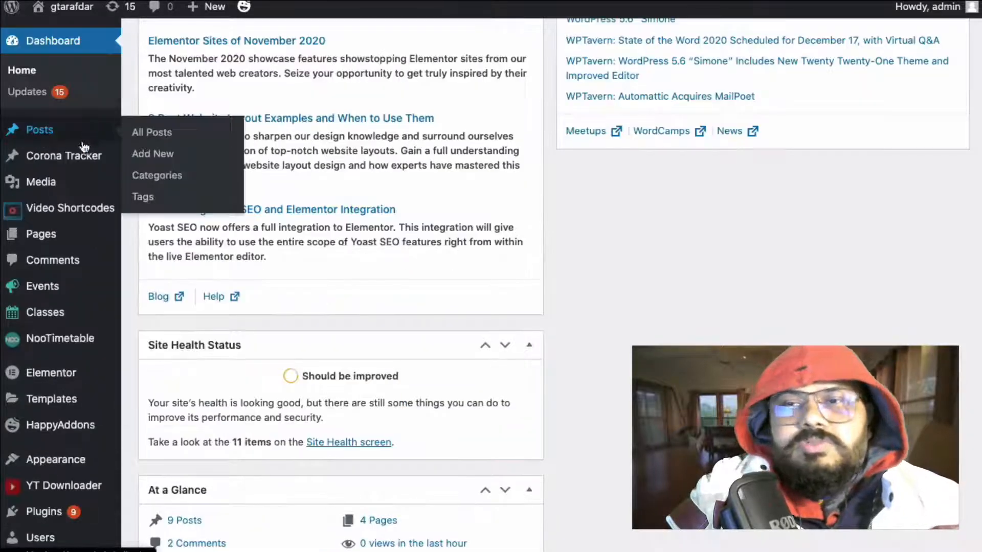
{"action": "scroll", "coordinate": [384, 181], "scroll_direction": "up", "scroll_amount": 10}
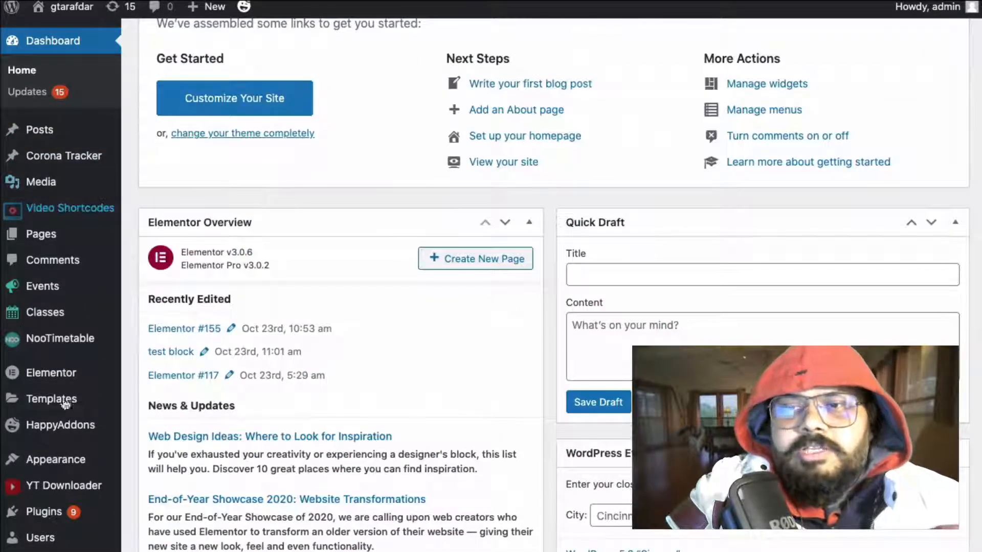
{"action": "scroll", "coordinate": [64, 424], "scroll_direction": "down", "scroll_amount": 2}
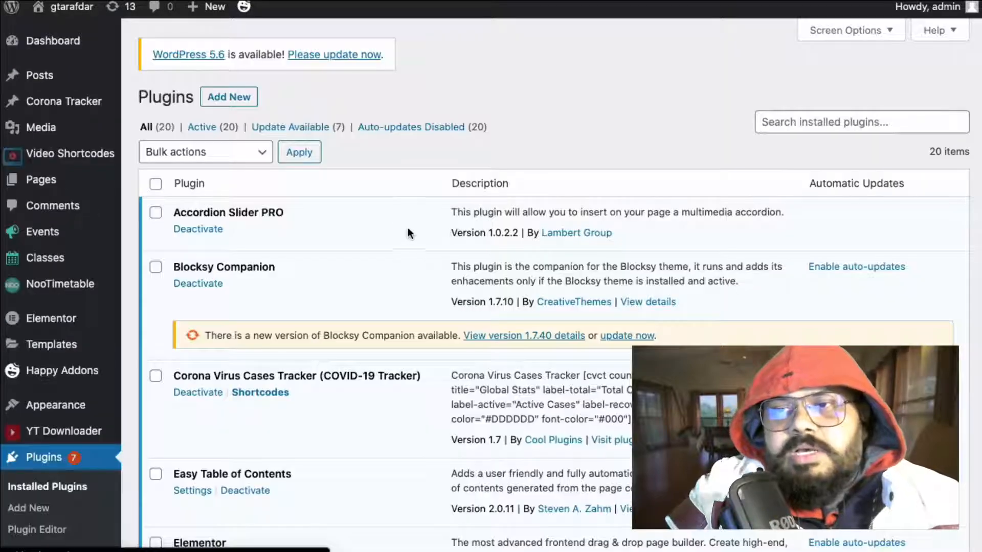
{"action": "scroll", "coordinate": [394, 223], "scroll_direction": "down", "scroll_amount": 5}
{"action": "scroll", "coordinate": [389, 223], "scroll_direction": "down", "scroll_amount": 15}
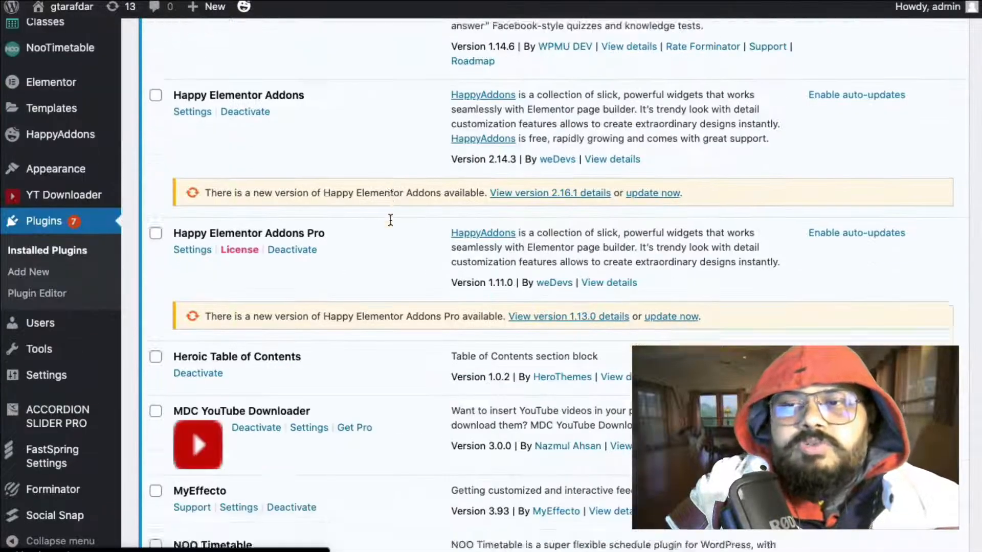
{"action": "scroll", "coordinate": [390, 219], "scroll_direction": "down", "scroll_amount": 12}
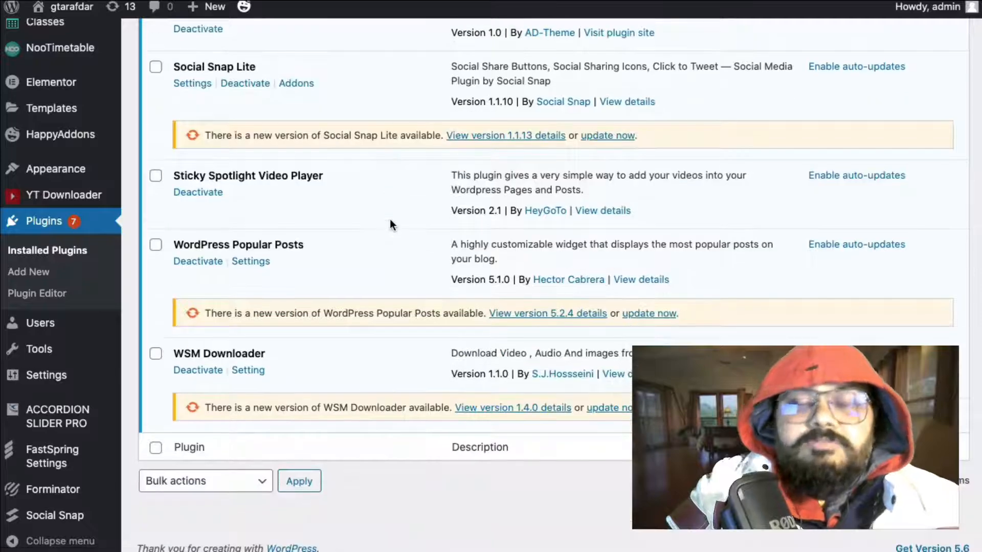
{"action": "scroll", "coordinate": [390, 225], "scroll_direction": "up", "scroll_amount": 20}
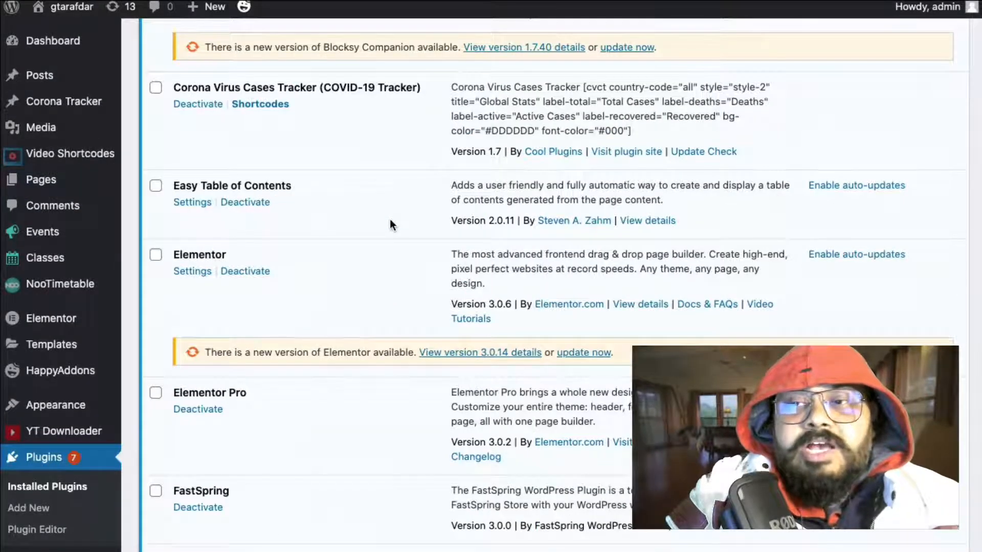
{"action": "scroll", "coordinate": [389, 222], "scroll_direction": "up", "scroll_amount": 6}
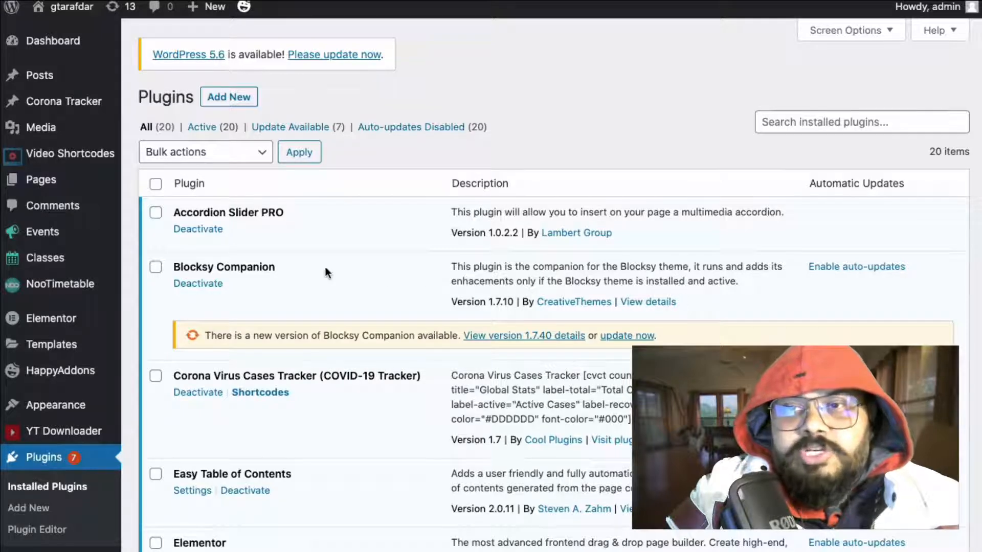
- Look through the site's existing posts and pages
{"action": "mouse_move", "coordinate": [31, 77]}
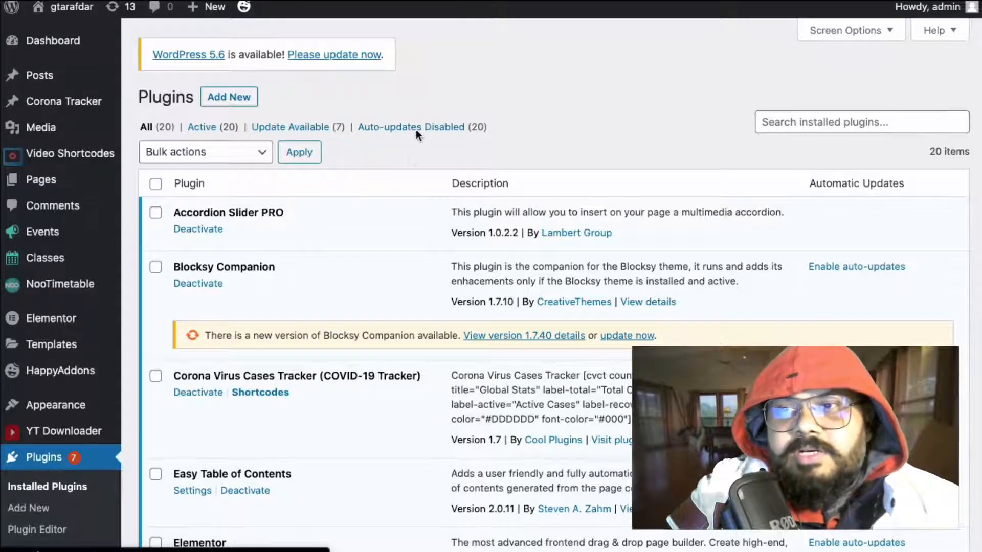
{"action": "scroll", "coordinate": [230, 307], "scroll_direction": "down", "scroll_amount": 10}
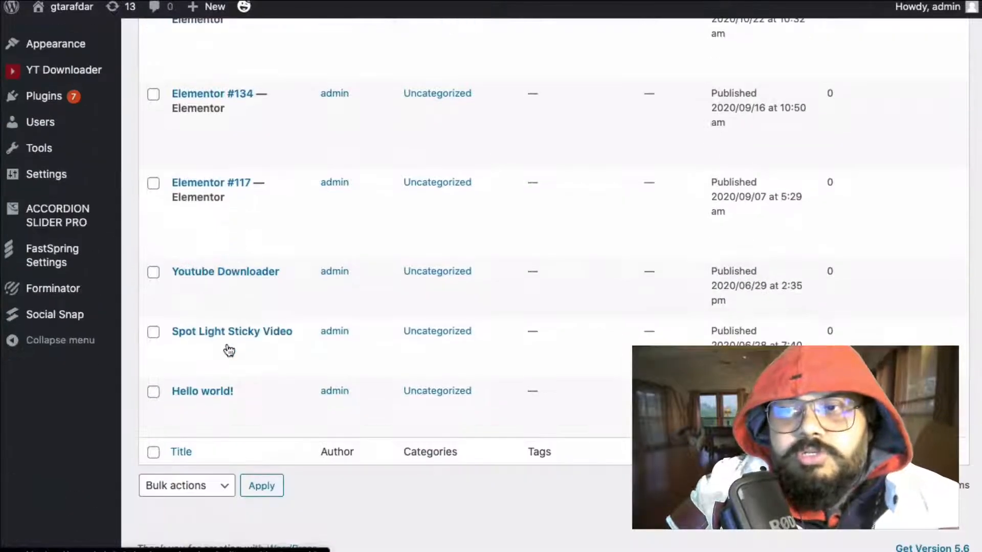
{"action": "scroll", "coordinate": [229, 350], "scroll_direction": "up", "scroll_amount": 10}
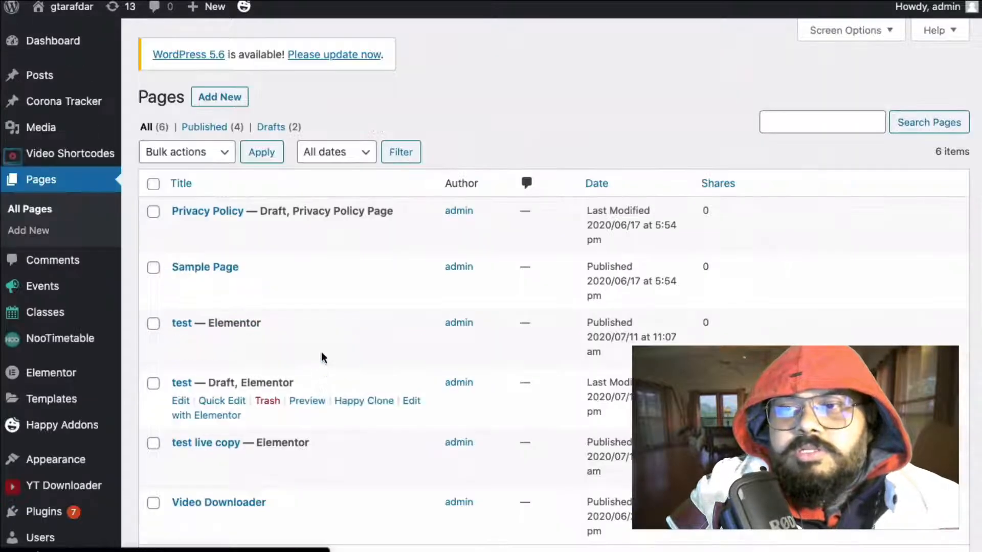
{"action": "scroll", "coordinate": [322, 358], "scroll_direction": "down", "scroll_amount": 5}
{"action": "scroll", "coordinate": [320, 339], "scroll_direction": "up", "scroll_amount": 5}
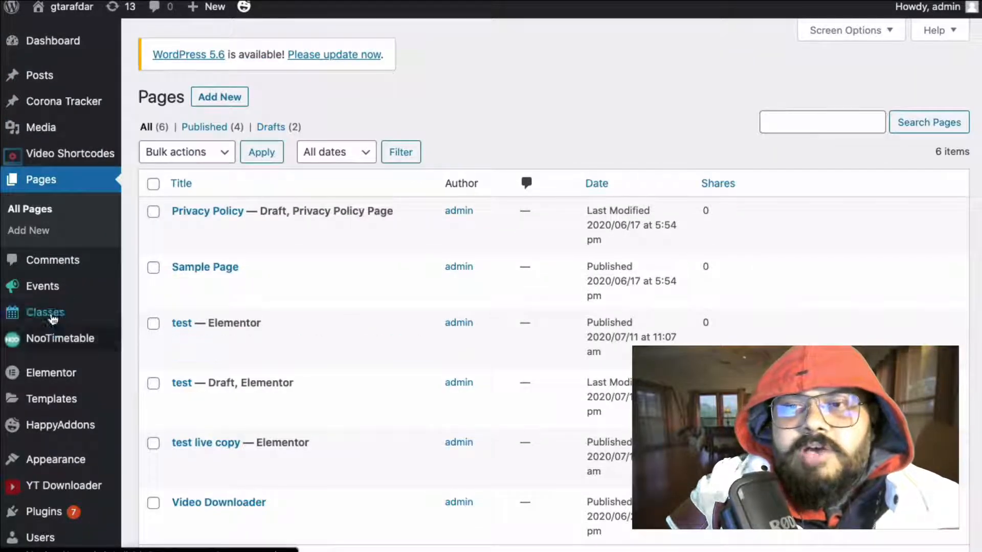
{"action": "scroll", "coordinate": [85, 335], "scroll_direction": "down", "scroll_amount": 1}
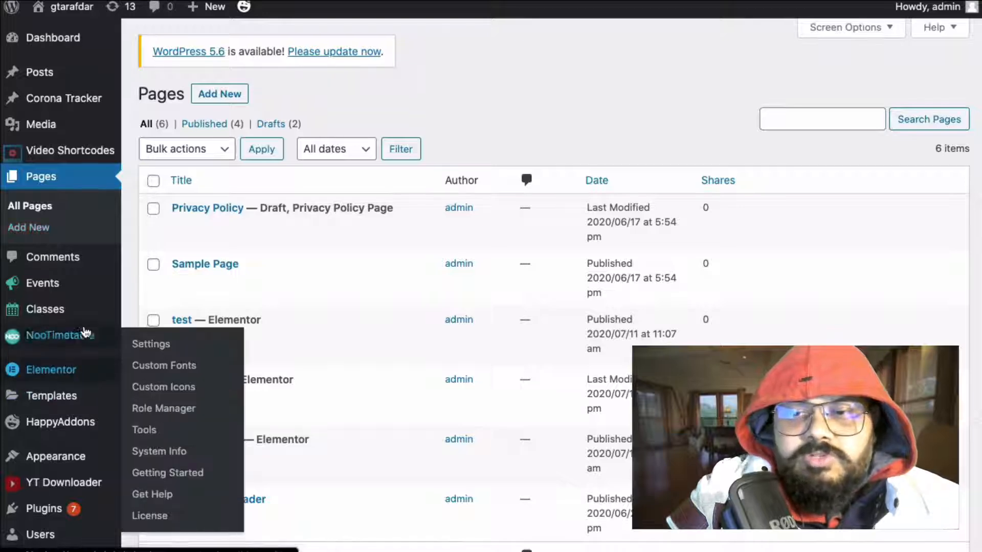
{"action": "scroll", "coordinate": [85, 333], "scroll_direction": "down", "scroll_amount": 3}
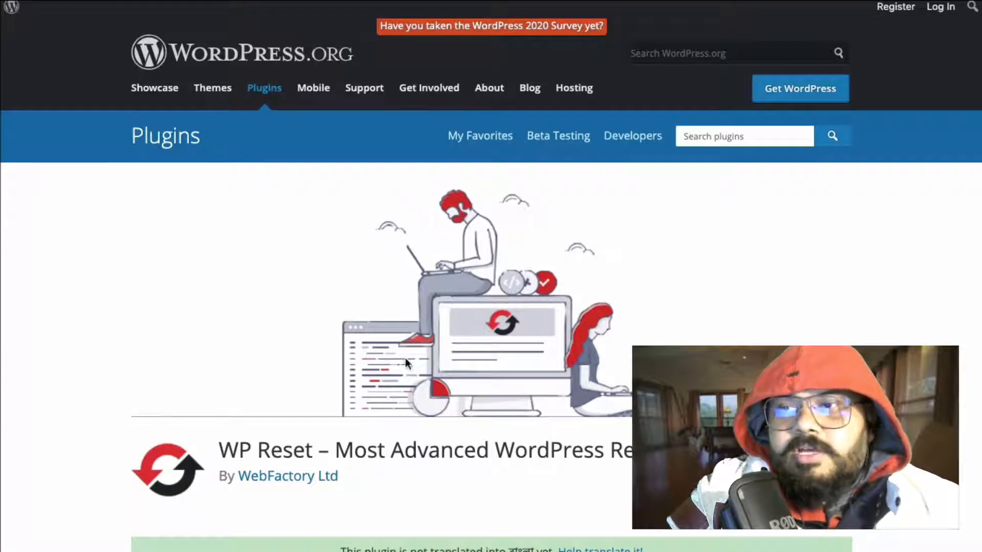
- Read the WP Reset plugin's description and ratings on its WordPress.org page
{"action": "scroll", "coordinate": [453, 221], "scroll_direction": "down", "scroll_amount": 5}
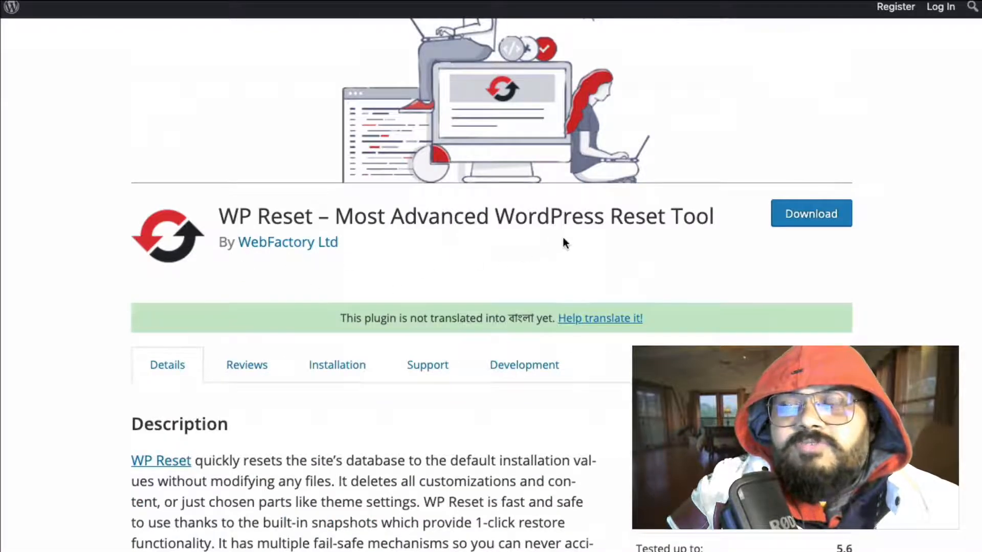
{"action": "scroll", "coordinate": [518, 251], "scroll_direction": "down", "scroll_amount": 10}
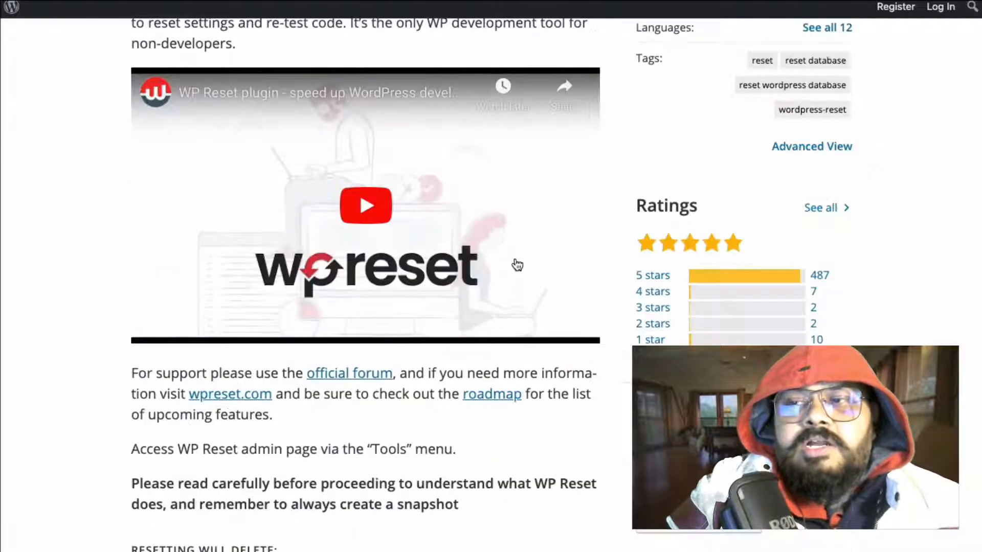
{"action": "scroll", "coordinate": [517, 264], "scroll_direction": "up", "scroll_amount": 10}
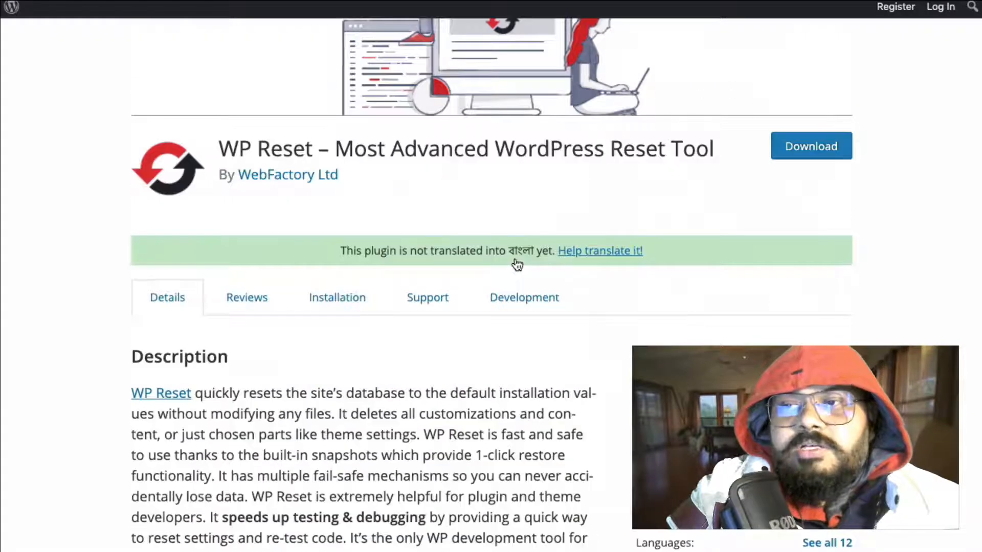
{"action": "scroll", "coordinate": [557, 202], "scroll_direction": "up", "scroll_amount": 6}
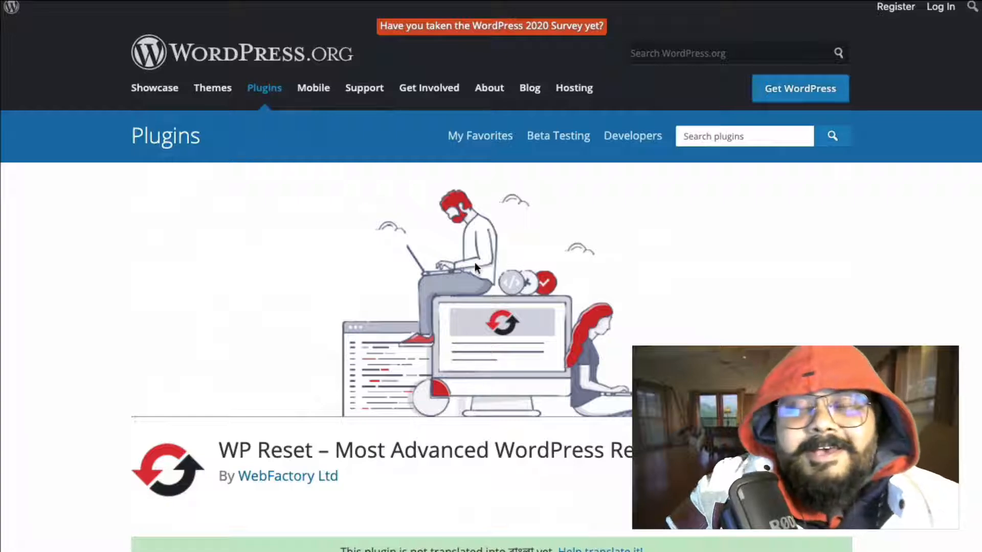
{"action": "scroll", "coordinate": [477, 240], "scroll_direction": "down", "scroll_amount": 4}
{"action": "scroll", "coordinate": [476, 238], "scroll_direction": "down", "scroll_amount": 8}
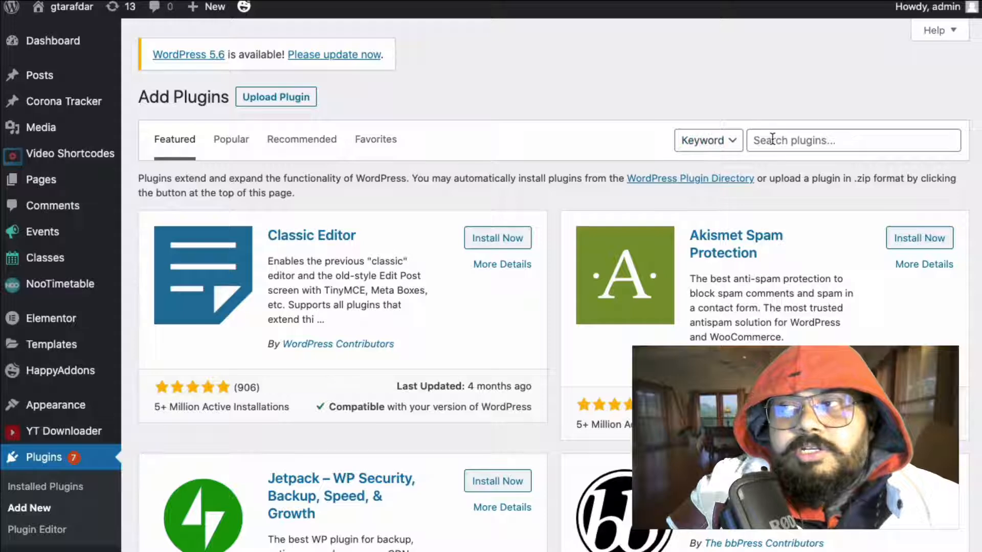
- Search the plugins available to add for "reset", and install and activate WP Reset – Most Advanced WordPress Reset Tool
{"action": "left_click", "coordinate": [772, 140]}
{"action": "type", "text": "res"}
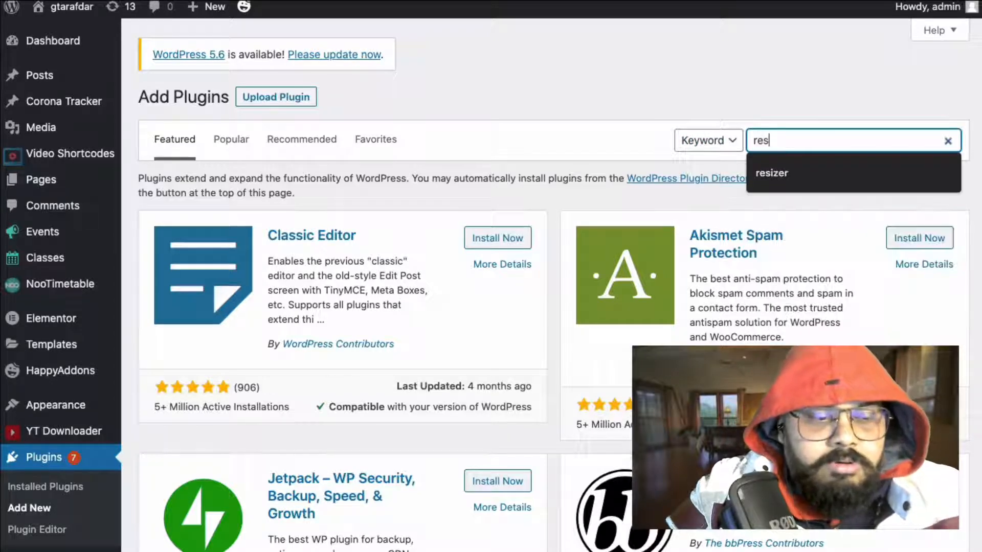
{"action": "type", "text": "et"}
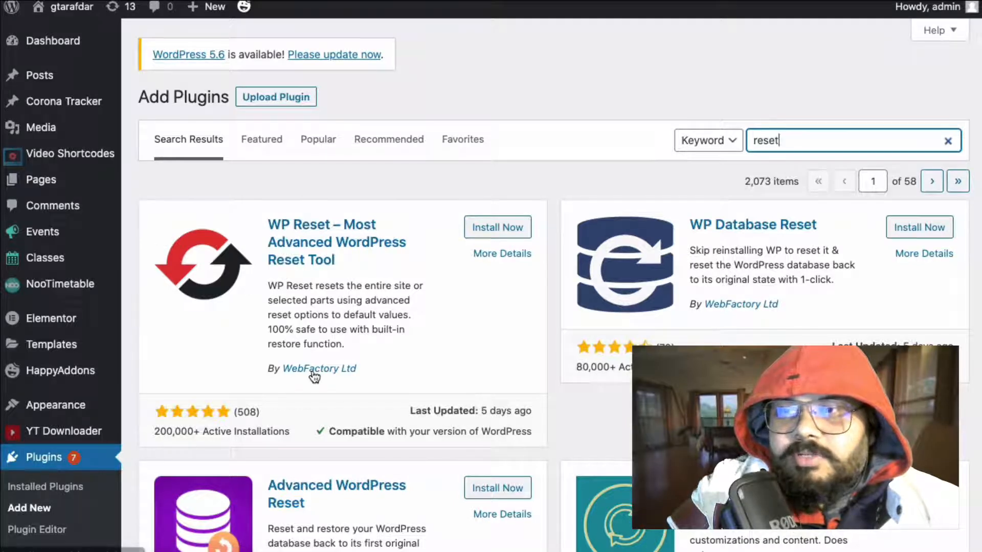
{"action": "left_click", "coordinate": [506, 227]}
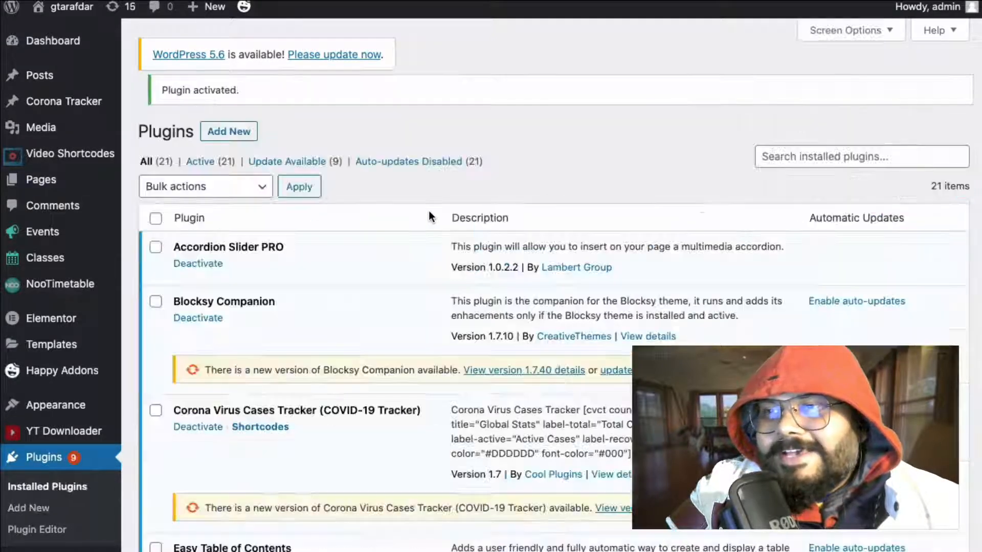
- Locate WP Reset in the installed plugins list by searching the page for "reset"
{"action": "scroll", "coordinate": [446, 181], "scroll_direction": "down", "scroll_amount": 5}
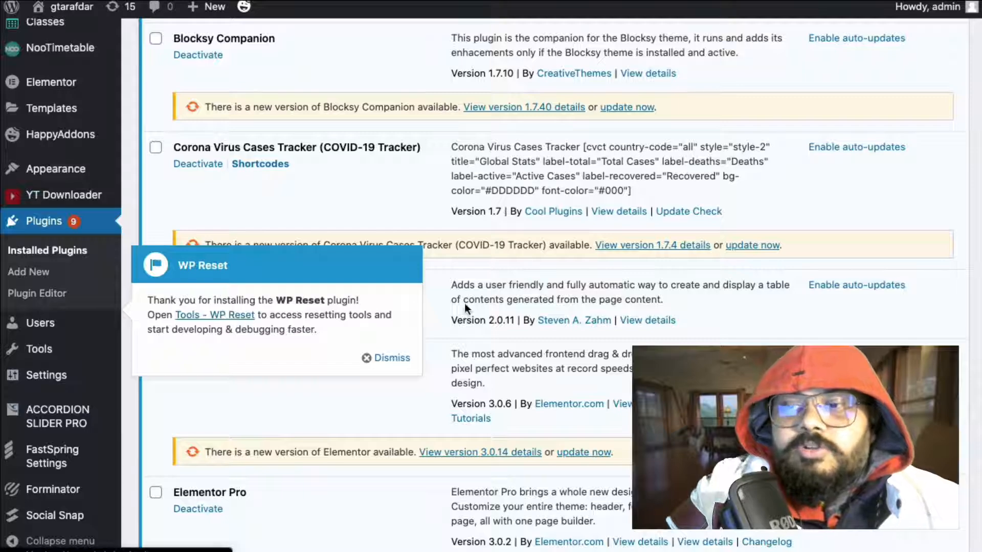
{"action": "scroll", "coordinate": [521, 280], "scroll_direction": "down", "scroll_amount": 6}
{"action": "scroll", "coordinate": [522, 280], "scroll_direction": "down", "scroll_amount": 20}
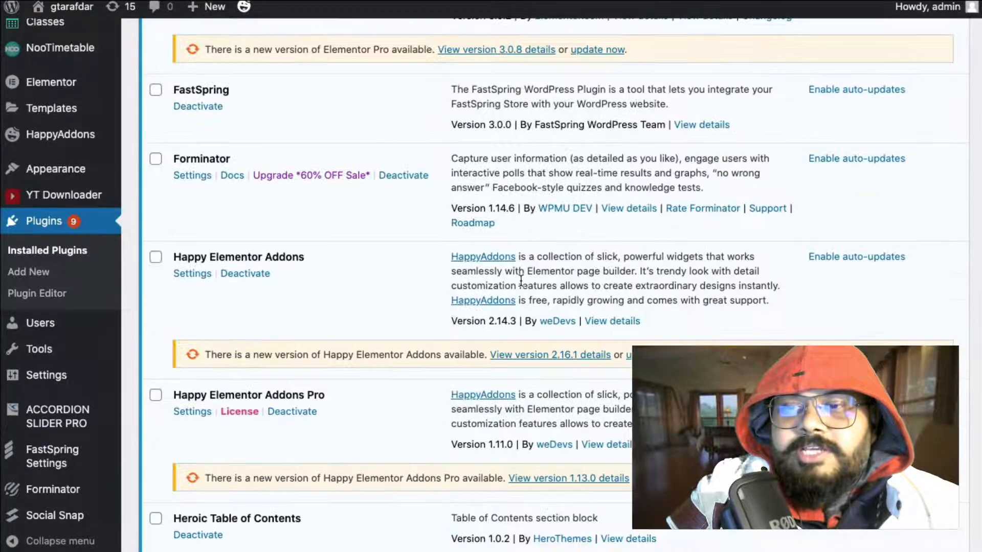
{"action": "scroll", "coordinate": [518, 281], "scroll_direction": "down", "scroll_amount": 3}
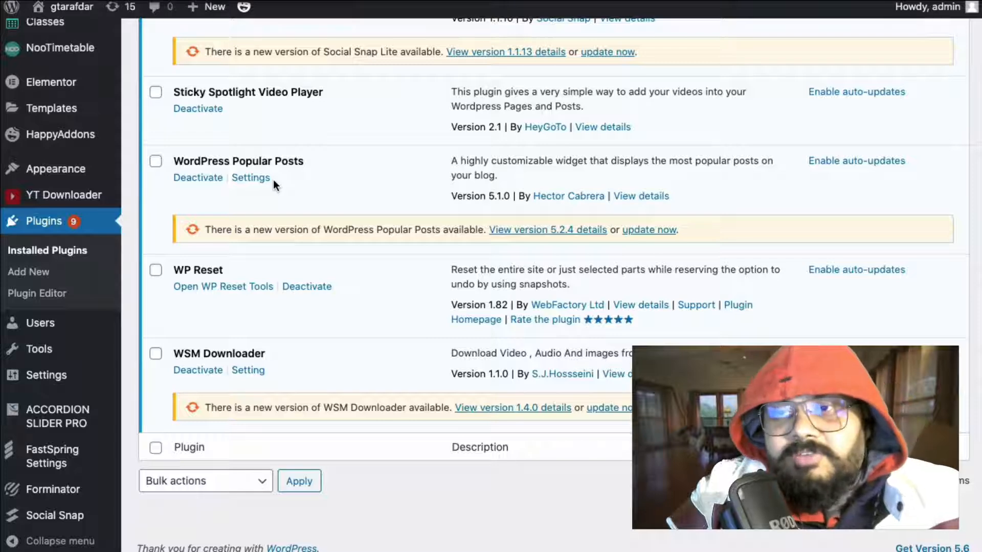
{"action": "key", "text": "super+f"}
{"action": "type", "text": "reset"}
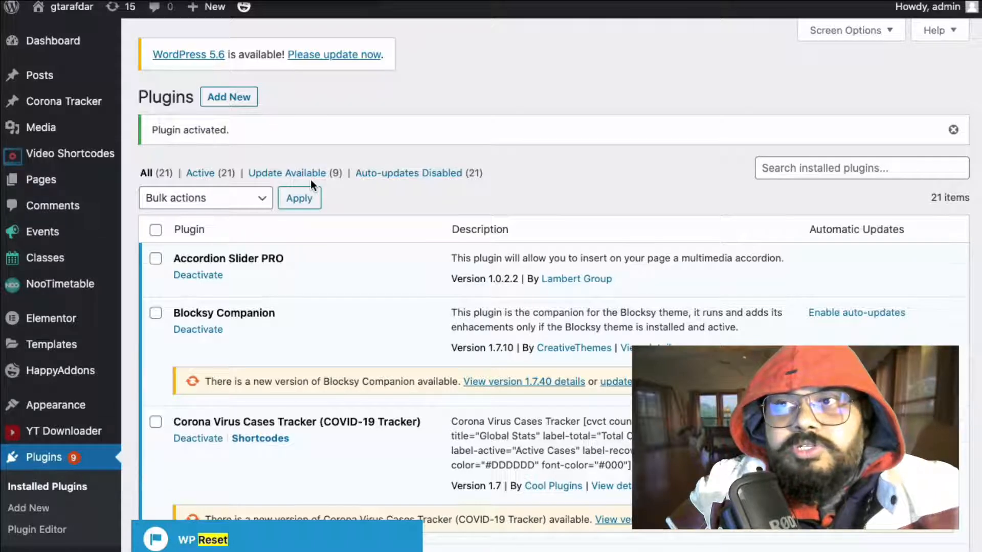
{"action": "key", "text": "Return"}
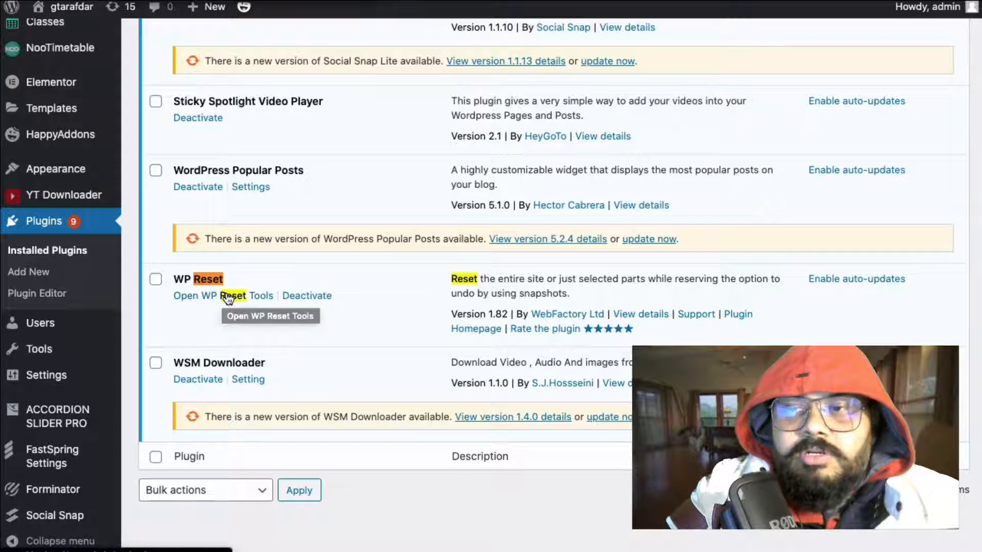
- Open the Reset section of the WP Reset tools, dismissing the WP 301 Redirects PRO license offer
{"action": "mouse_move", "coordinate": [44, 350]}
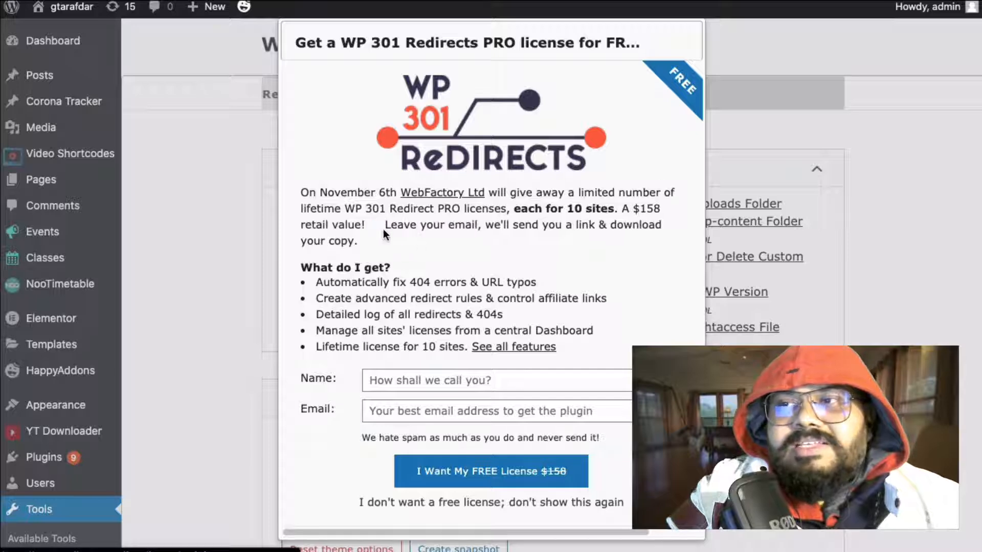
{"action": "left_click", "coordinate": [800, 130]}
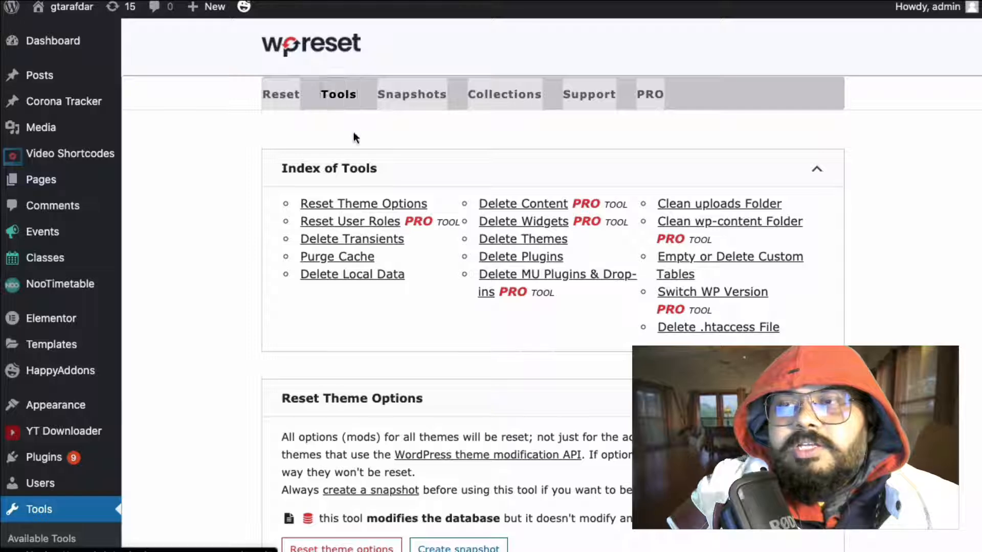
{"action": "left_click", "coordinate": [280, 97]}
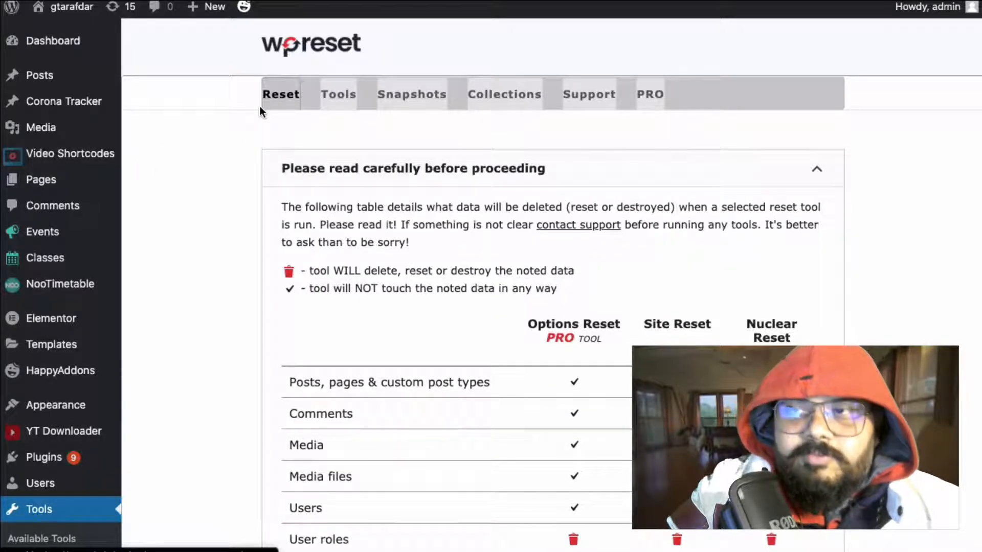
- Examine the table of data each reset type deletes and the reactivation options for Site Reset
{"action": "scroll", "coordinate": [421, 146], "scroll_direction": "down", "scroll_amount": 10}
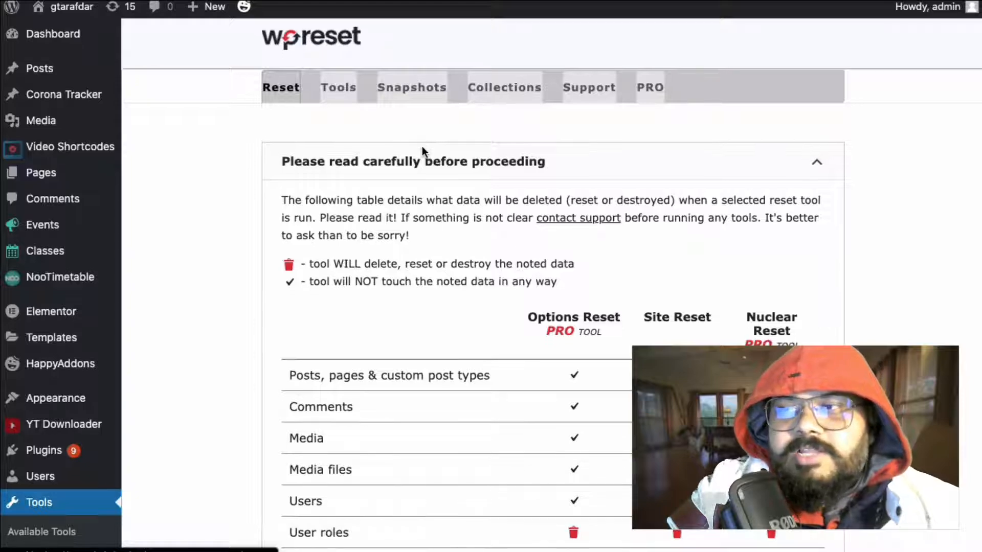
{"action": "scroll", "coordinate": [417, 195], "scroll_direction": "down", "scroll_amount": 15}
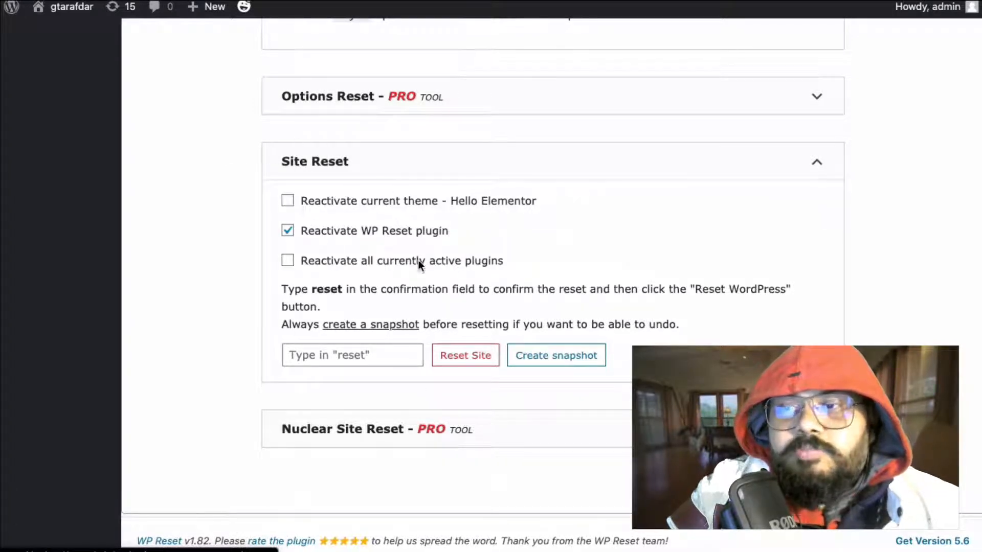
{"action": "scroll", "coordinate": [418, 216], "scroll_direction": "up", "scroll_amount": 8}
{"action": "scroll", "coordinate": [419, 214], "scroll_direction": "up", "scroll_amount": 10}
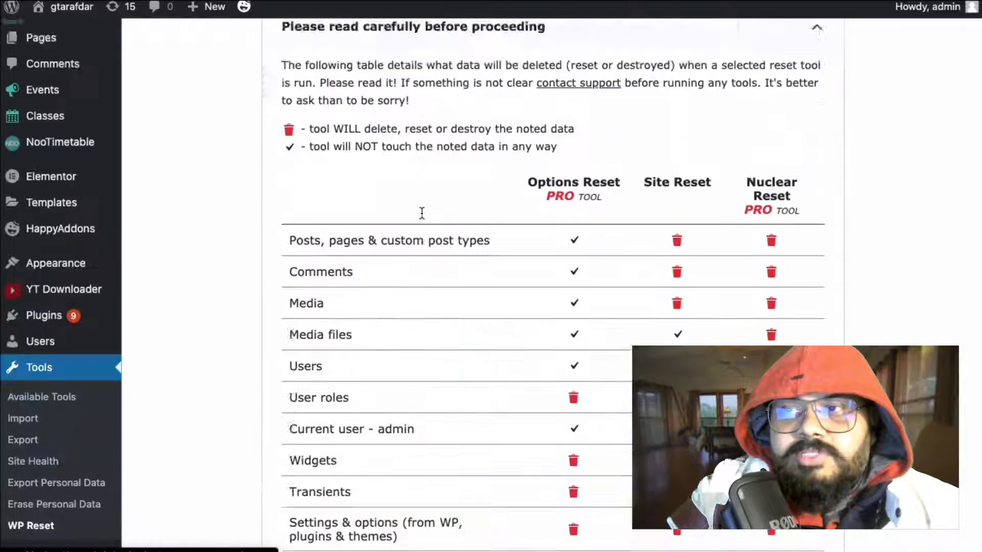
- Review WP Reset's index of tools and its sections for user-created and automatic snapshots
{"action": "left_click", "coordinate": [338, 95]}
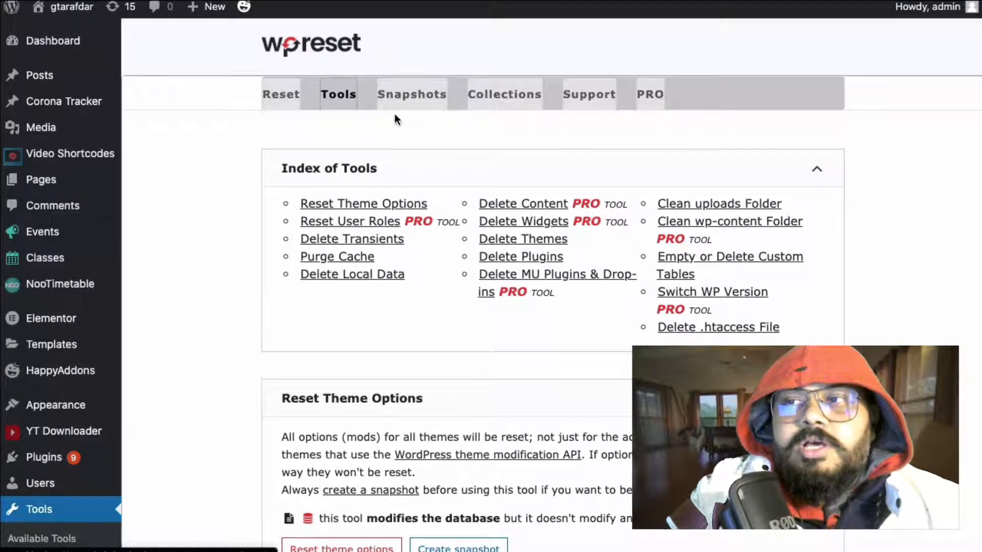
{"action": "left_click", "coordinate": [422, 101]}
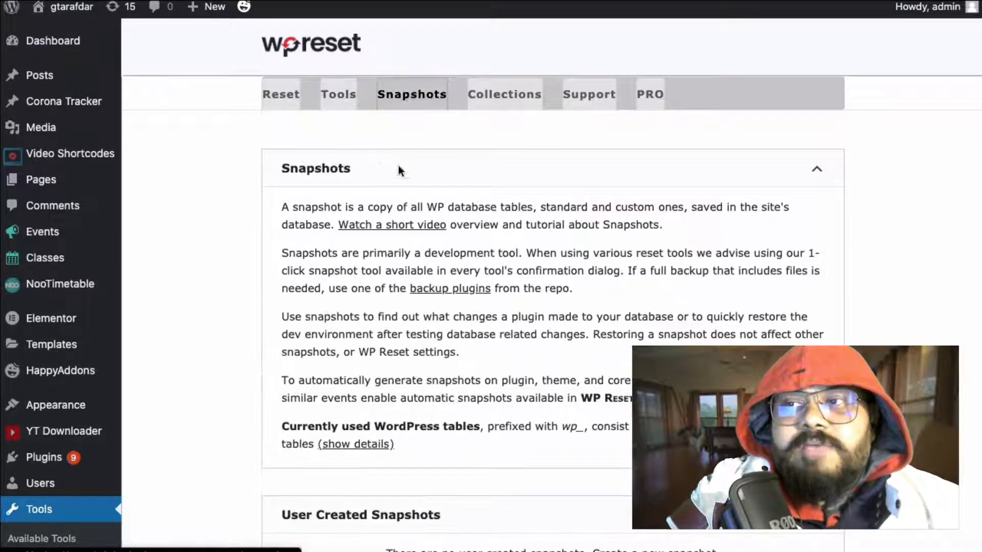
{"action": "scroll", "coordinate": [564, 189], "scroll_direction": "down", "scroll_amount": 1}
{"action": "scroll", "coordinate": [565, 189], "scroll_direction": "down", "scroll_amount": 5}
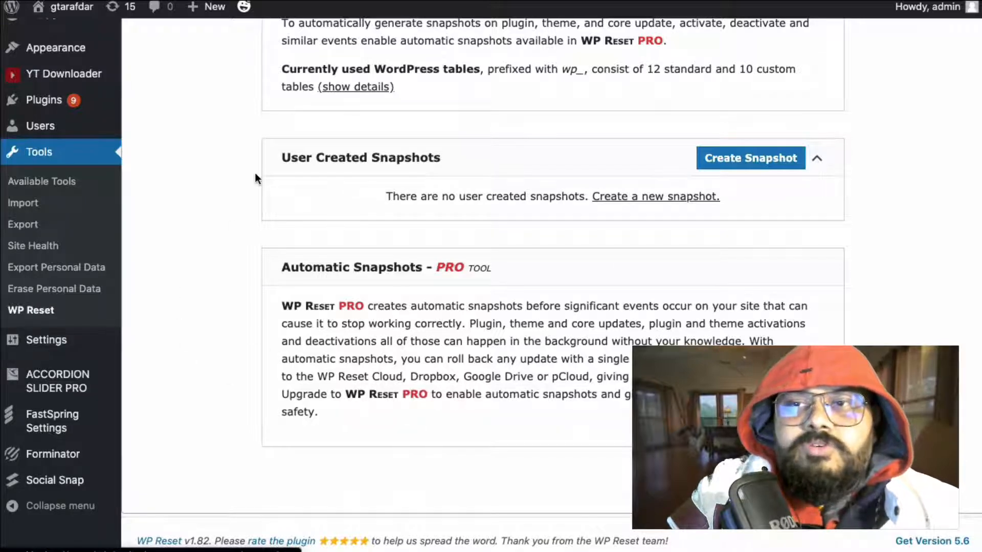
- Create a user snapshot of the site's database named "test snap"
{"action": "scroll", "coordinate": [255, 175], "scroll_direction": "up", "scroll_amount": 5}
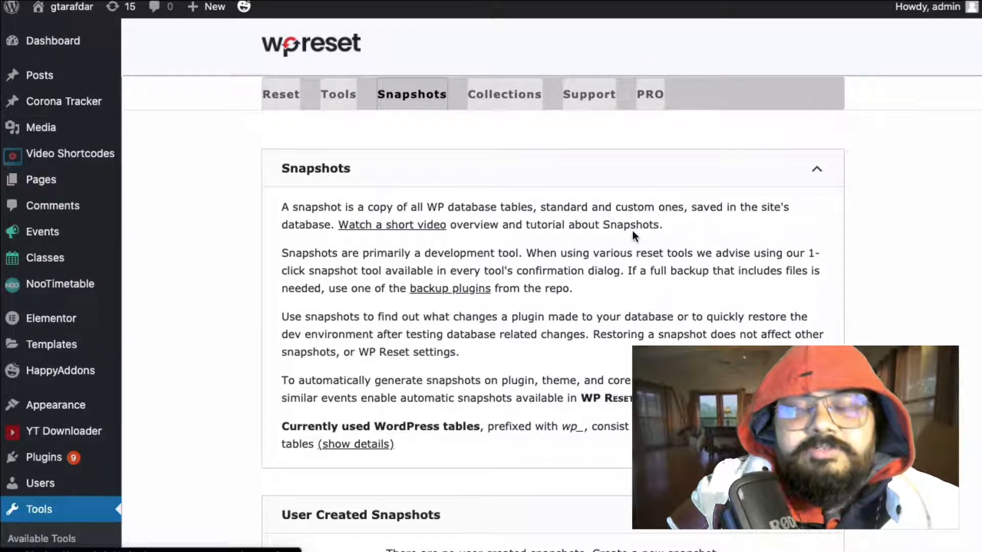
{"action": "scroll", "coordinate": [700, 215], "scroll_direction": "down", "scroll_amount": 5}
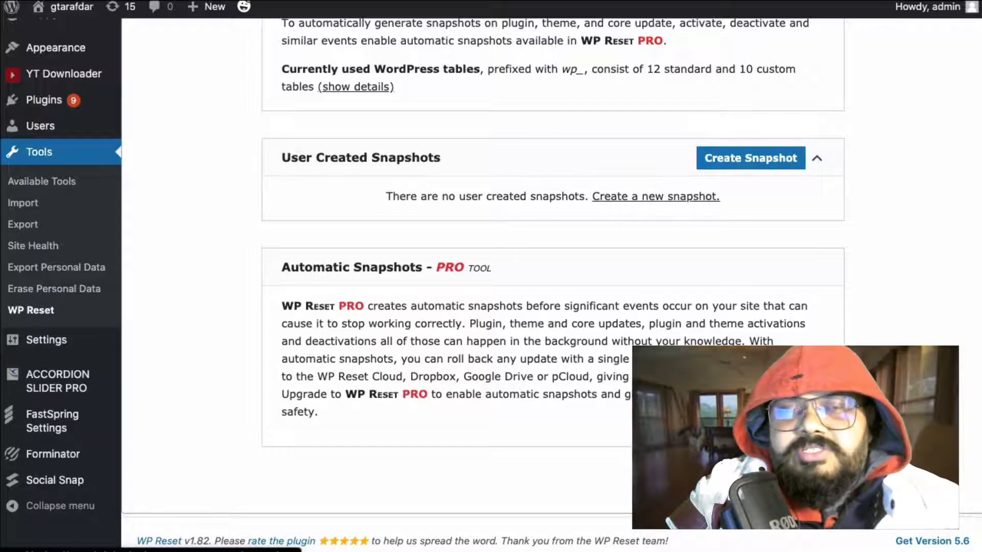
{"action": "scroll", "coordinate": [630, 228], "scroll_direction": "up", "scroll_amount": 7}
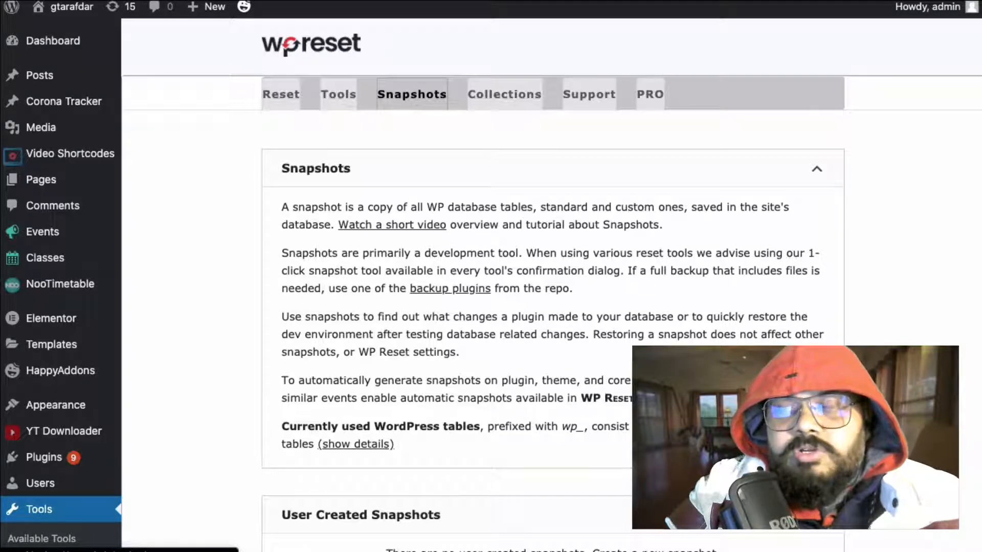
{"action": "scroll", "coordinate": [772, 268], "scroll_direction": "down", "scroll_amount": 5}
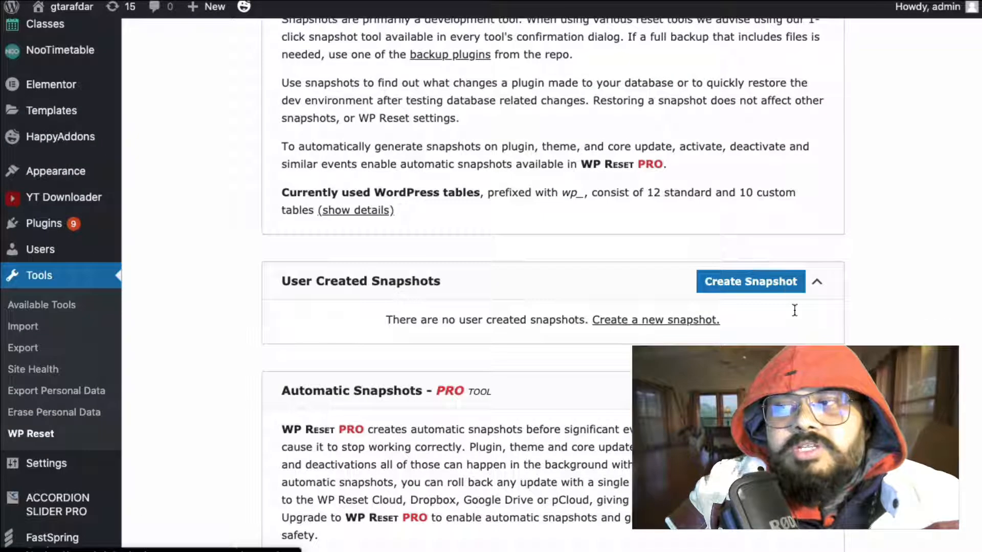
{"action": "left_click", "coordinate": [761, 285]}
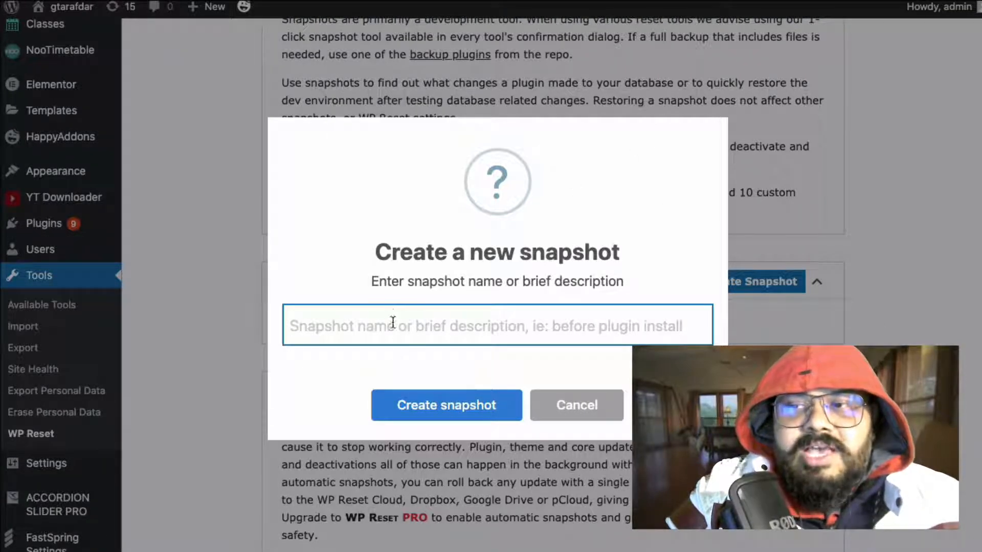
{"action": "type", "text": "t"}
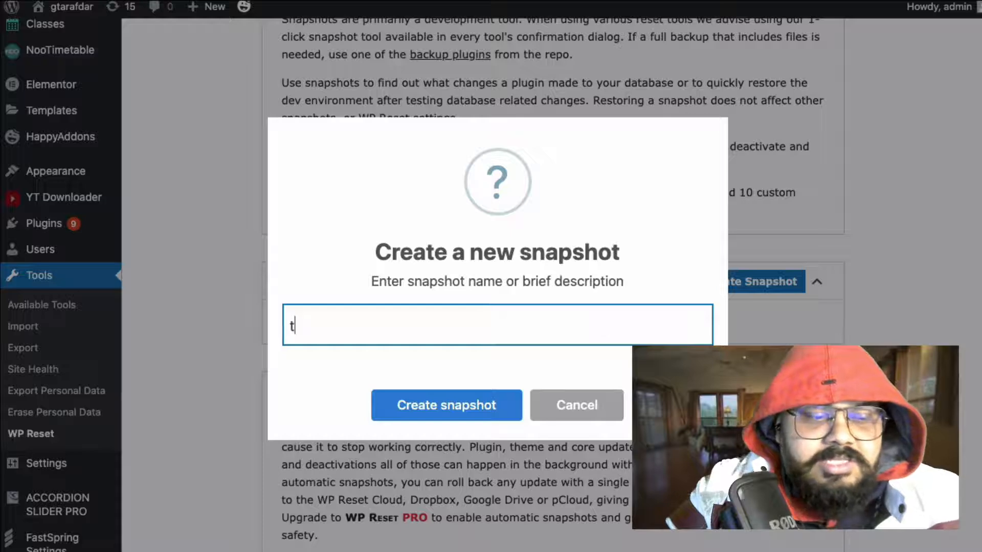
{"action": "type", "text": "est n"}
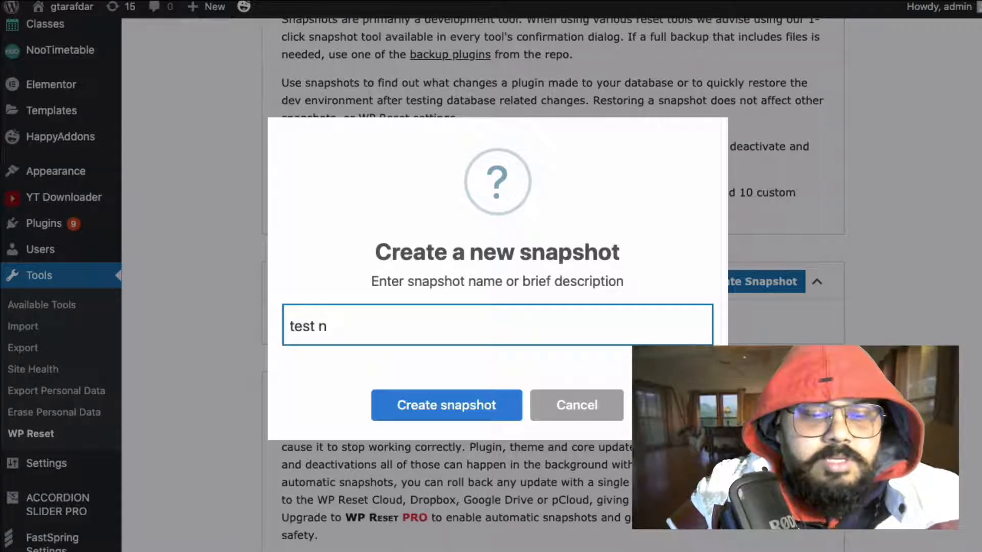
{"action": "key", "text": "BackSpace"}
{"action": "type", "text": "snap"}
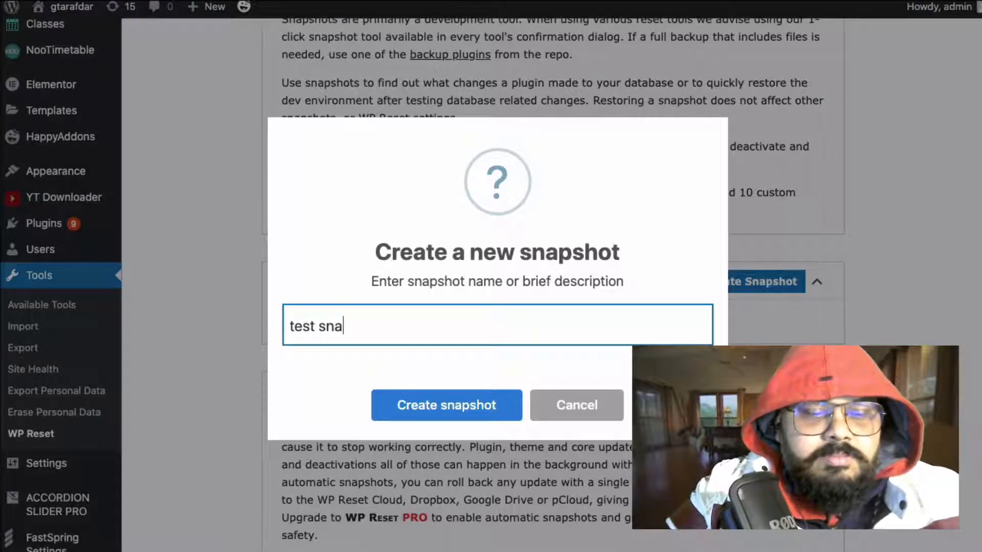
{"action": "left_click", "coordinate": [414, 403]}
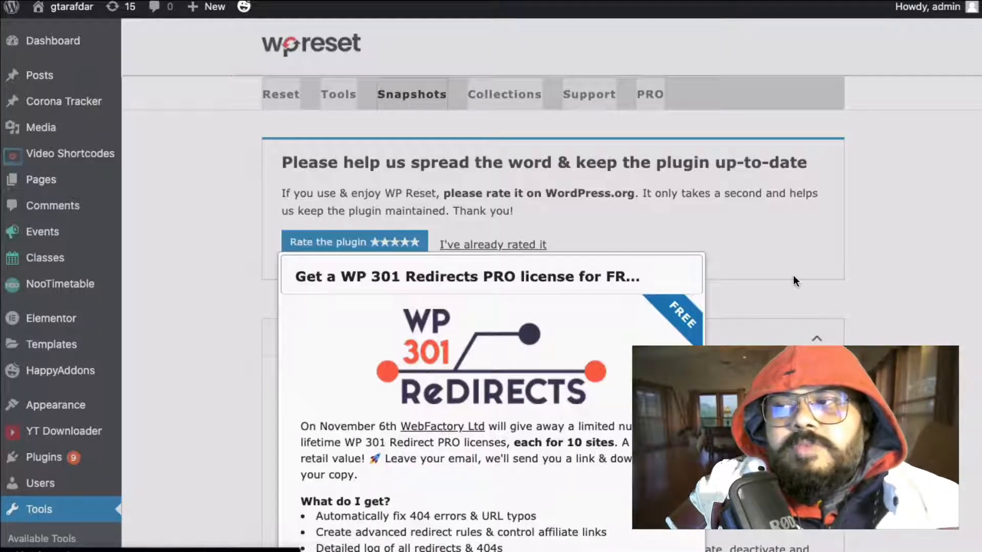
- Check which actions are available for the "test snap" snapshot, then close the list without choosing one
{"action": "scroll", "coordinate": [798, 278], "scroll_direction": "down", "scroll_amount": 5}
{"action": "scroll", "coordinate": [916, 268], "scroll_direction": "down", "scroll_amount": 3}
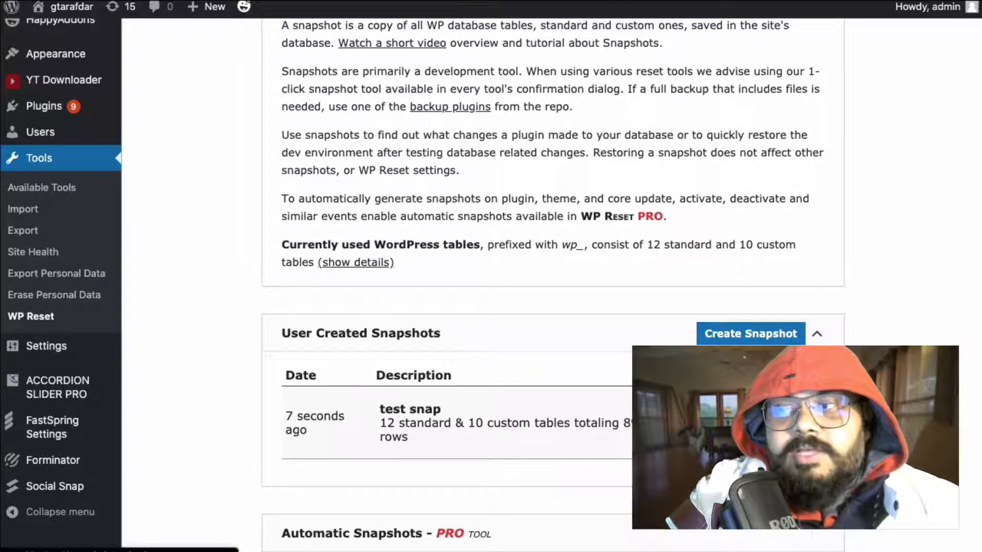
{"action": "left_click", "coordinate": [777, 423]}
{"action": "scroll", "coordinate": [534, 271], "scroll_direction": "down", "scroll_amount": 5}
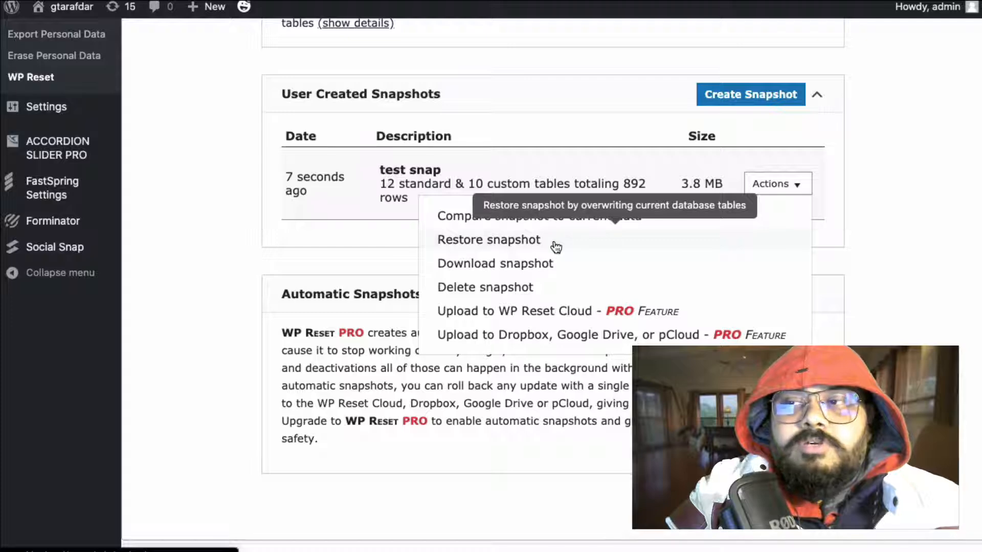
{"action": "left_click", "coordinate": [880, 239]}
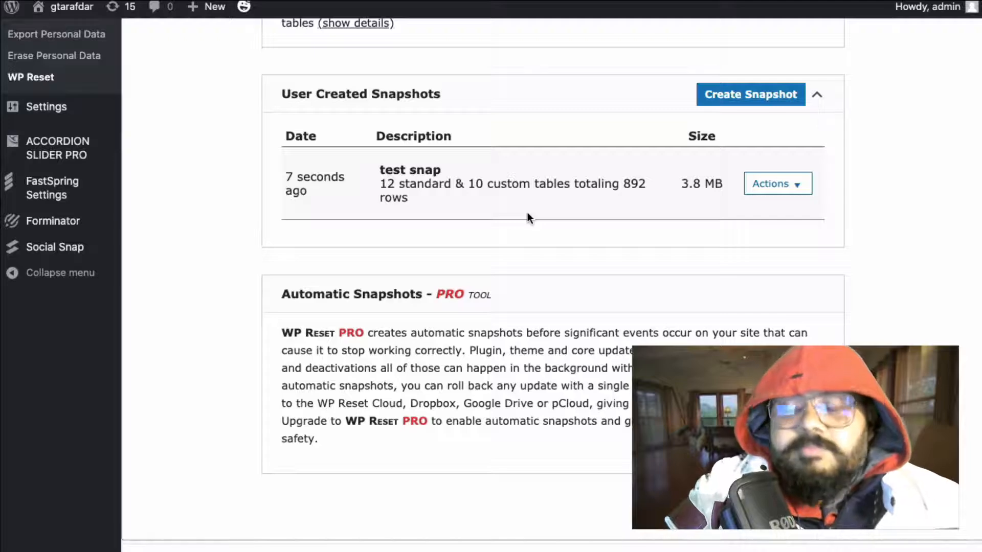
- Open WP Reset's Collections section and look through the Must-have WordPress Plugins collection
{"action": "scroll", "coordinate": [527, 213], "scroll_direction": "up", "scroll_amount": 10}
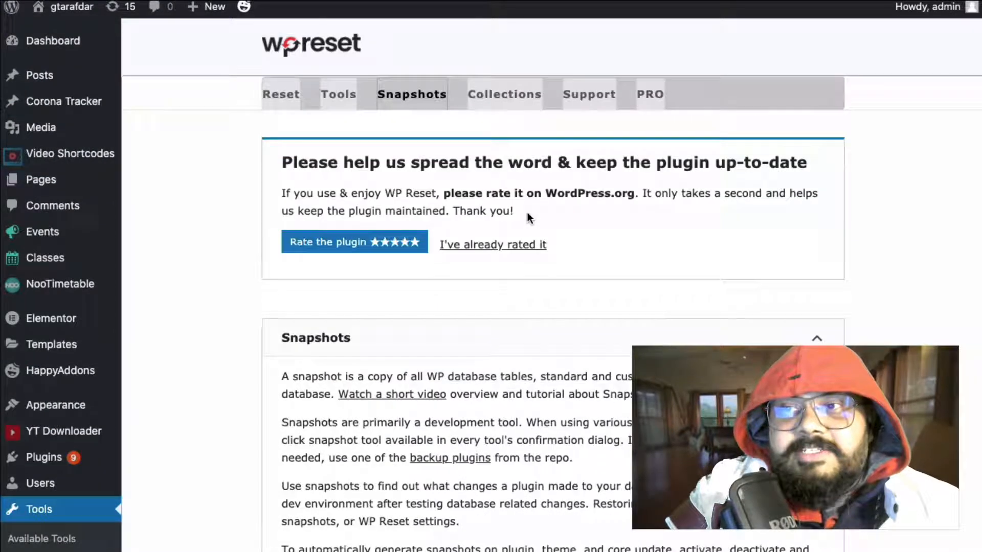
{"action": "left_click", "coordinate": [290, 100]}
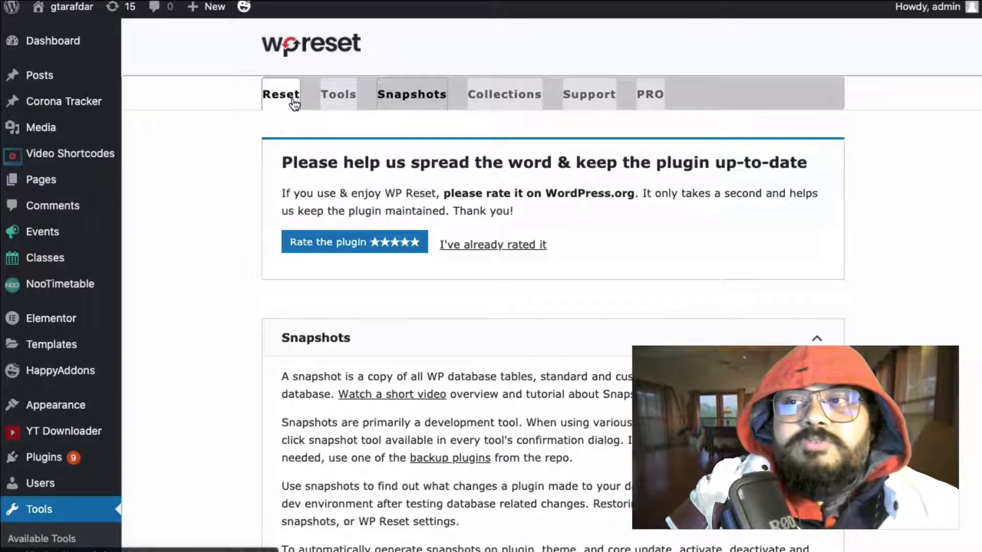
{"action": "left_click", "coordinate": [501, 94]}
{"action": "scroll", "coordinate": [603, 250], "scroll_direction": "down", "scroll_amount": 1}
{"action": "scroll", "coordinate": [602, 253], "scroll_direction": "down", "scroll_amount": 9}
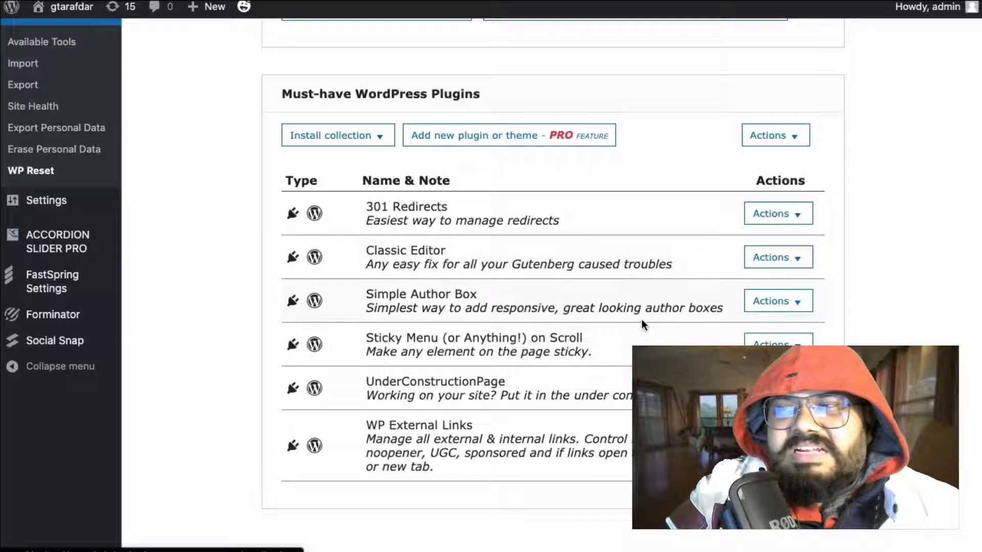
- Look through WP Reset's Support section, including its documentation and Emergency Recovery Script information
{"action": "scroll", "coordinate": [641, 319], "scroll_direction": "up", "scroll_amount": 10}
{"action": "left_click", "coordinate": [596, 96]}
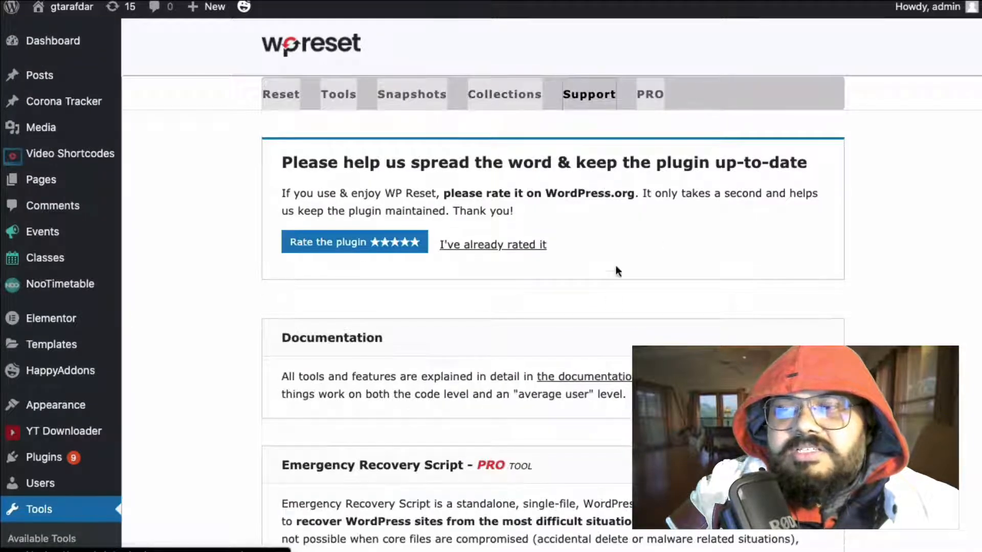
{"action": "scroll", "coordinate": [572, 298], "scroll_direction": "down", "scroll_amount": 15}
{"action": "scroll", "coordinate": [572, 379], "scroll_direction": "up", "scroll_amount": 15}
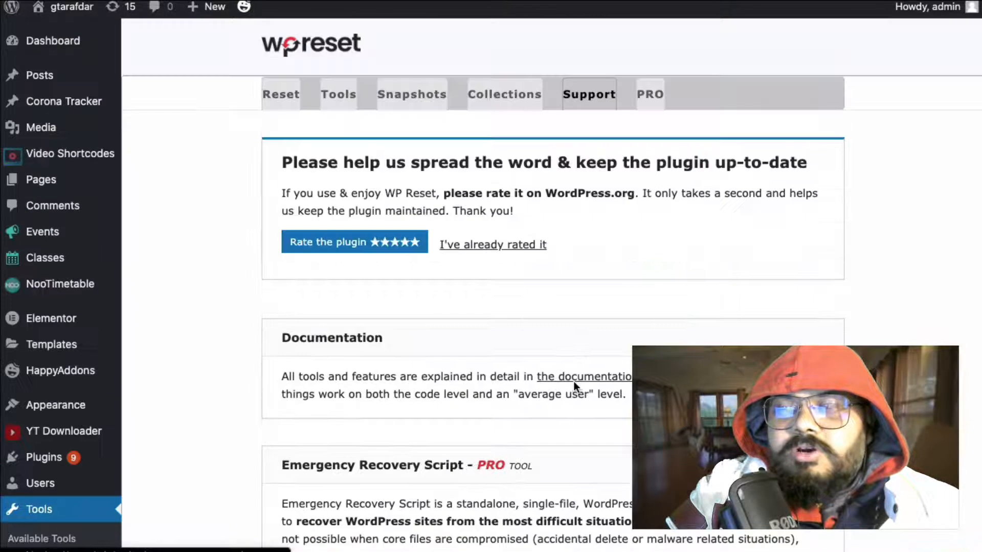
- Review the WP Reset PRO plan comparison, yearly and lifetime prices, and the license activation form
{"action": "left_click", "coordinate": [649, 94]}
{"action": "scroll", "coordinate": [570, 276], "scroll_direction": "down", "scroll_amount": 10}
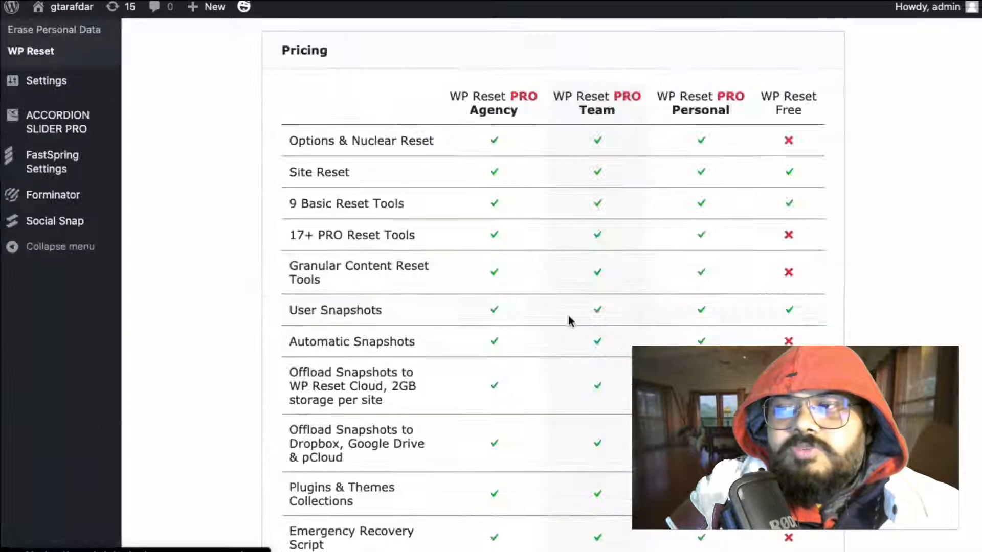
{"action": "scroll", "coordinate": [637, 286], "scroll_direction": "down", "scroll_amount": 10}
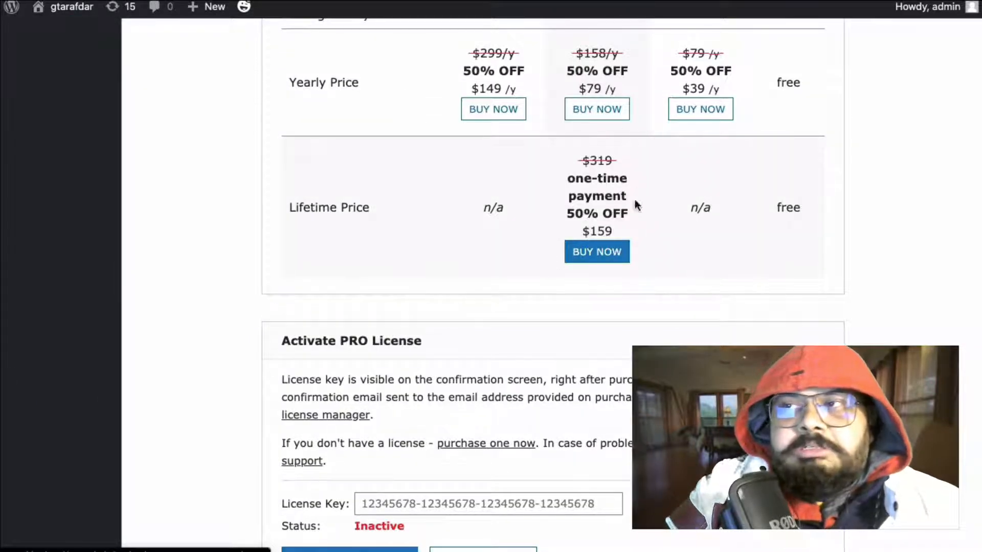
{"action": "scroll", "coordinate": [603, 250], "scroll_direction": "up", "scroll_amount": 5}
{"action": "scroll", "coordinate": [602, 249], "scroll_direction": "down", "scroll_amount": 8}
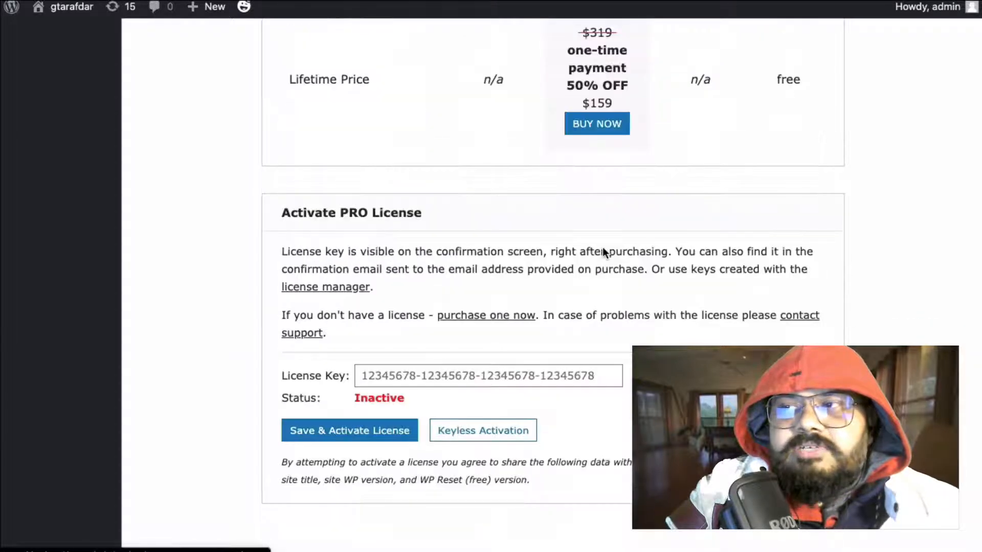
{"action": "scroll", "coordinate": [617, 295], "scroll_direction": "down", "scroll_amount": 1}
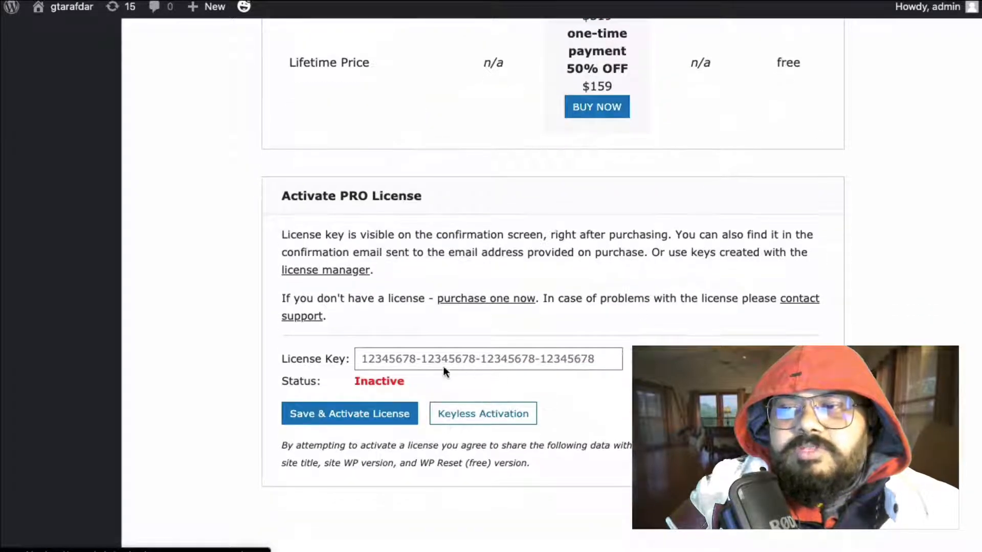
{"action": "scroll", "coordinate": [690, 247], "scroll_direction": "up", "scroll_amount": 4}
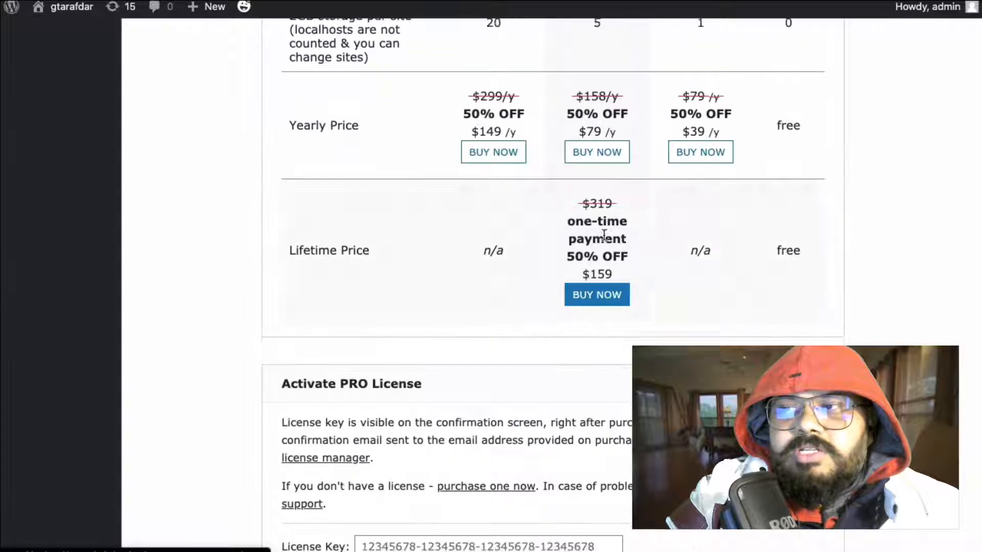
{"action": "scroll", "coordinate": [445, 308], "scroll_direction": "down", "scroll_amount": 5}
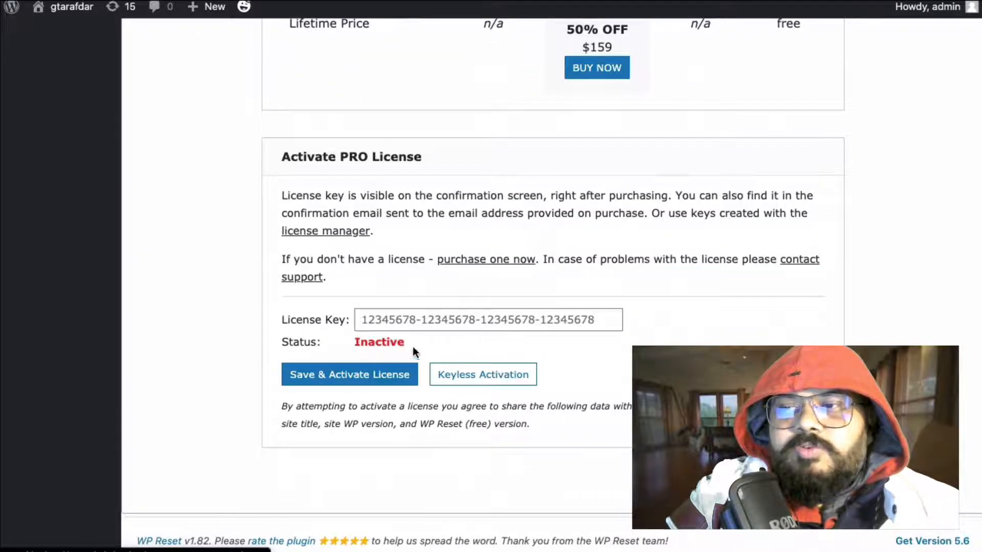
{"action": "scroll", "coordinate": [627, 197], "scroll_direction": "up", "scroll_amount": 20}
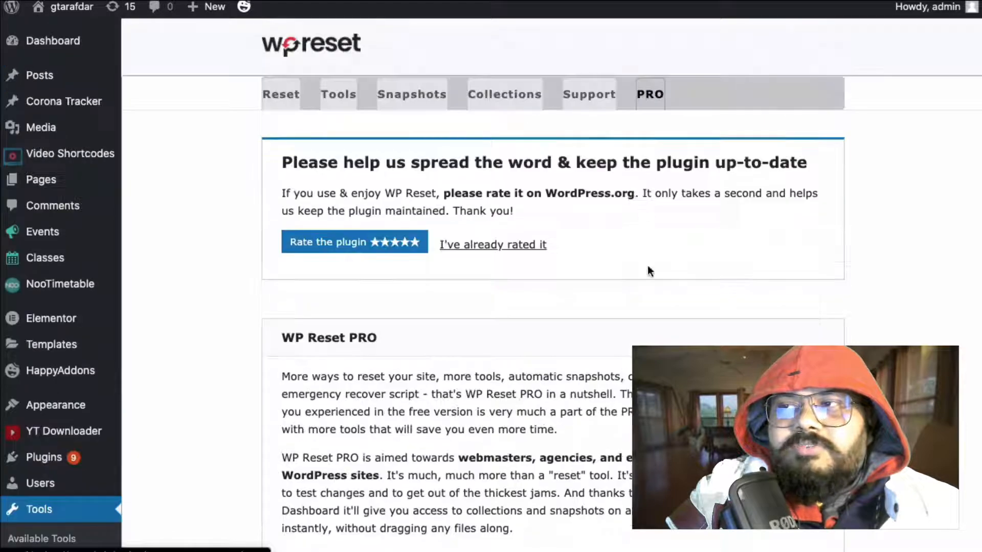
- Return to the Reset section and recheck the deletion table and the Site Reset options
{"action": "left_click", "coordinate": [285, 102]}
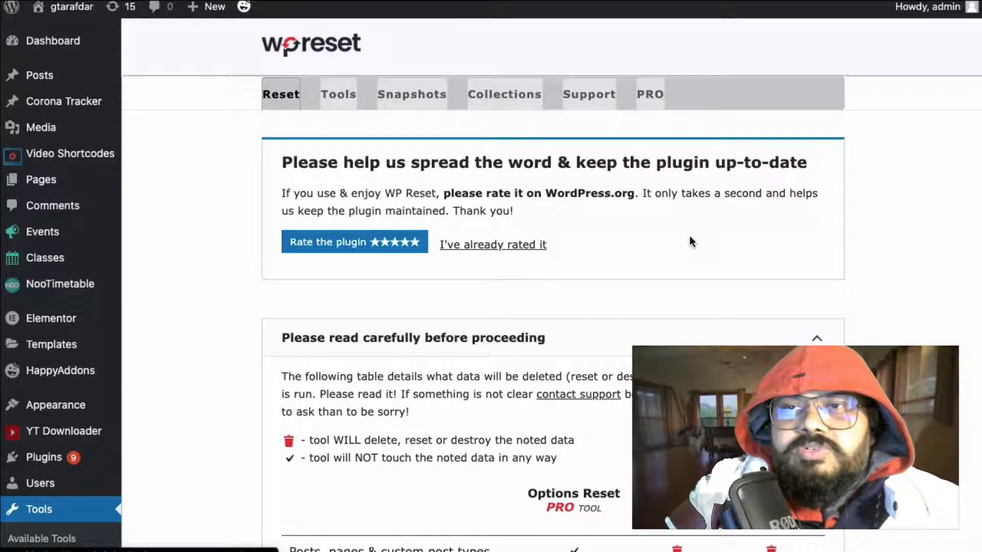
{"action": "scroll", "coordinate": [689, 237], "scroll_direction": "down", "scroll_amount": 20}
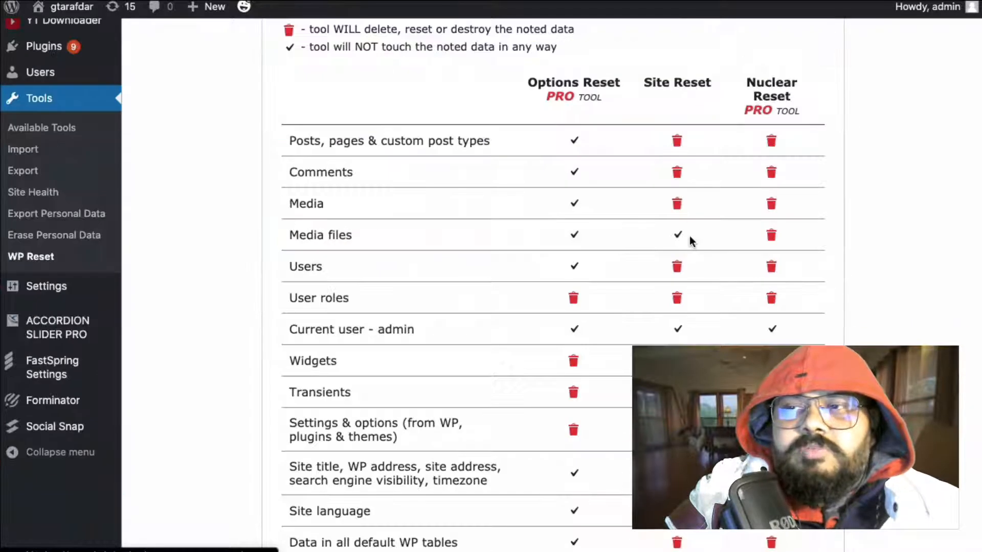
{"action": "scroll", "coordinate": [689, 236], "scroll_direction": "up", "scroll_amount": 20}
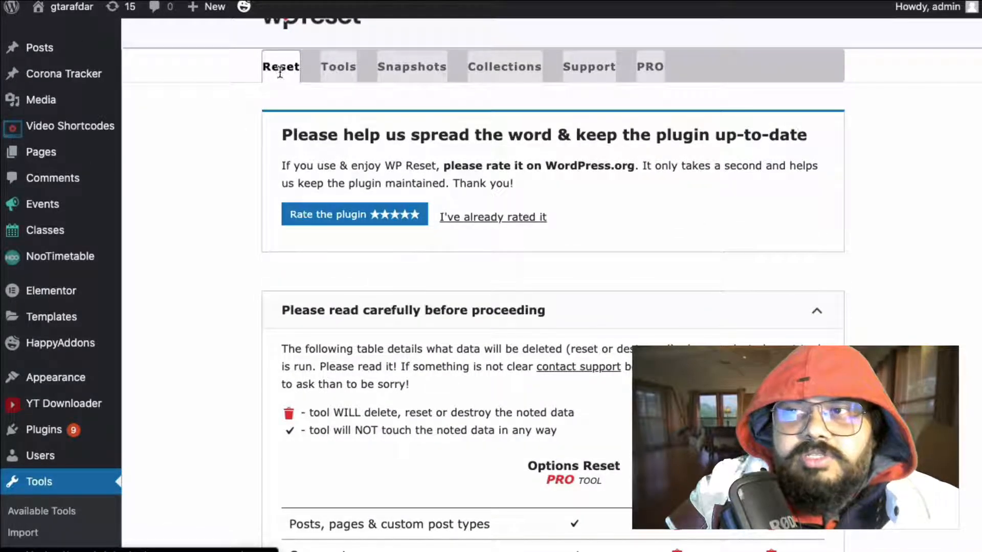
{"action": "scroll", "coordinate": [312, 138], "scroll_direction": "down", "scroll_amount": 15}
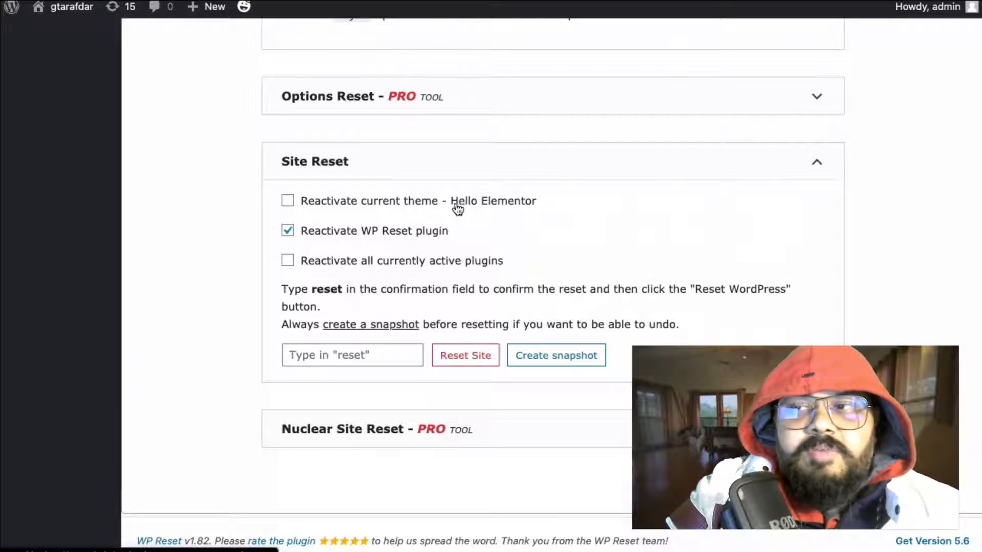
{"action": "scroll", "coordinate": [128, 164], "scroll_direction": "up", "scroll_amount": 10}
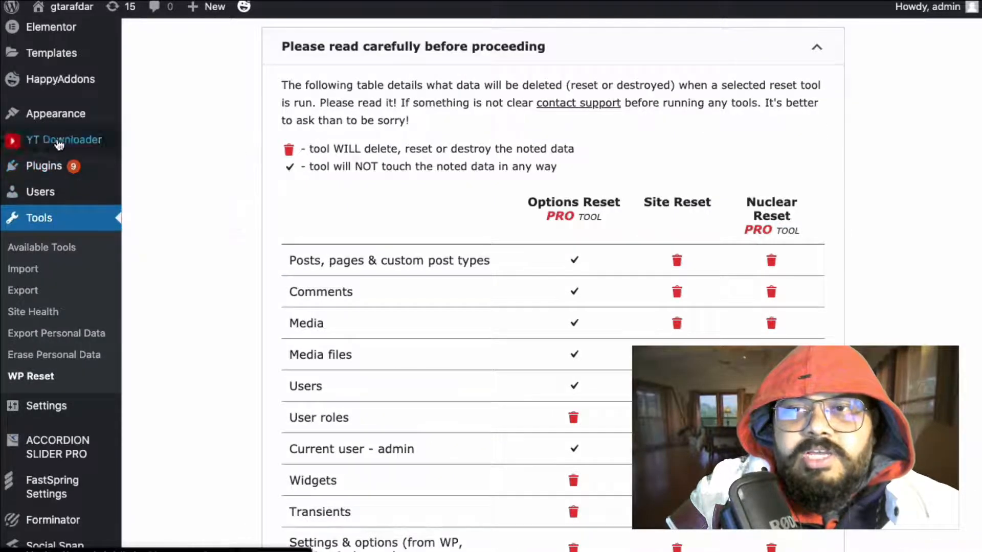
{"action": "mouse_move", "coordinate": [62, 114]}
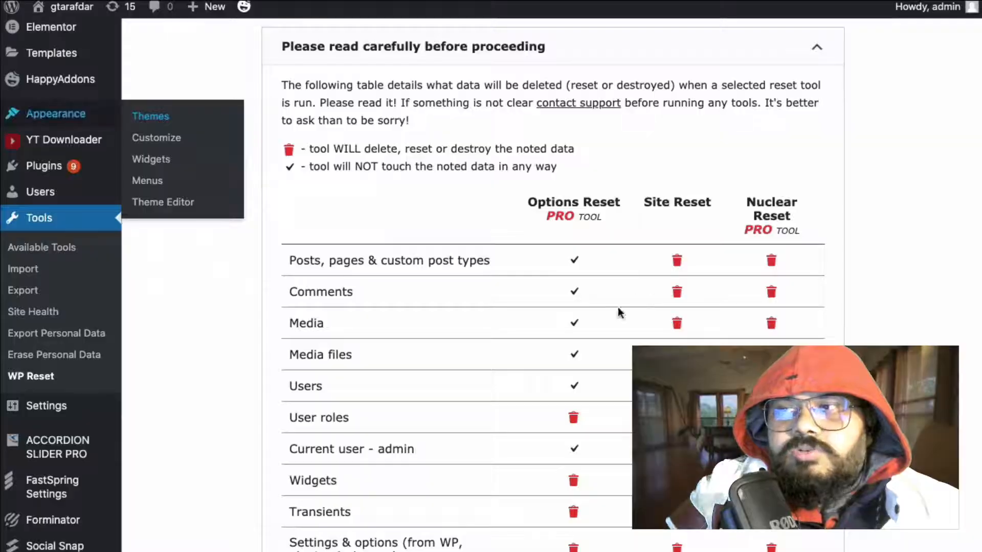
- Try the Site Reset option for reactivating the current Hello Elementor theme, then turn it off again
{"action": "scroll", "coordinate": [517, 148], "scroll_direction": "down", "scroll_amount": 20}
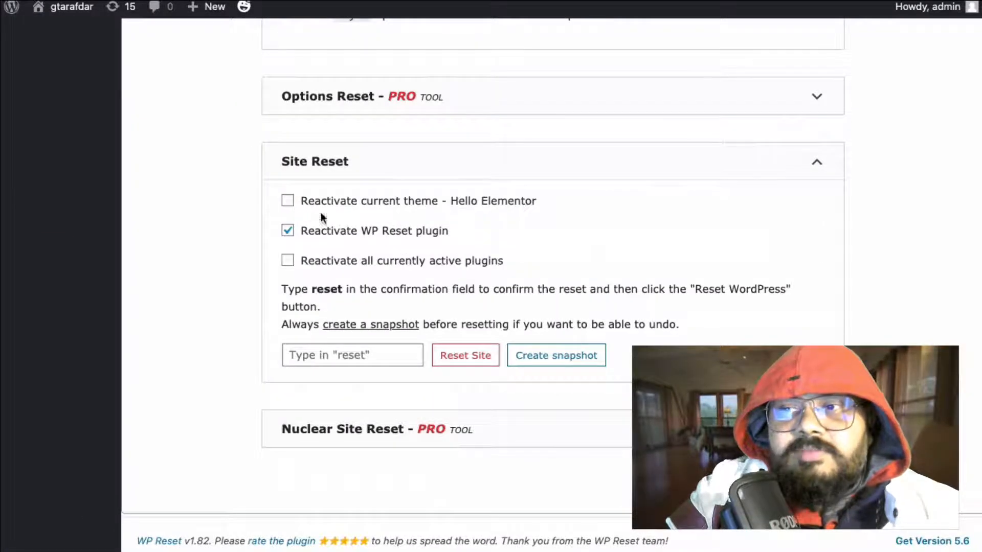
{"action": "left_click", "coordinate": [287, 202]}
{"action": "left_click", "coordinate": [289, 201]}
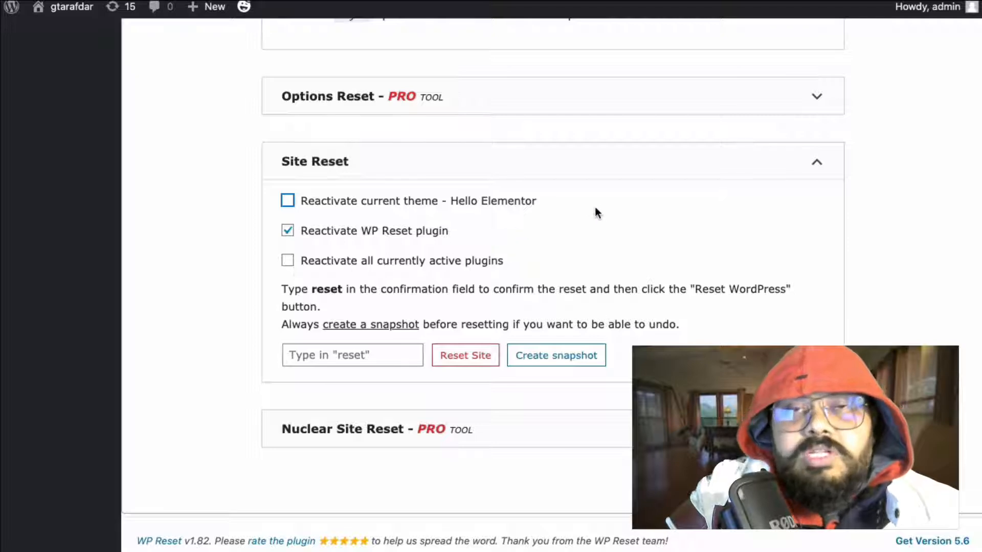
{"action": "scroll", "coordinate": [649, 124], "scroll_direction": "up", "scroll_amount": 20}
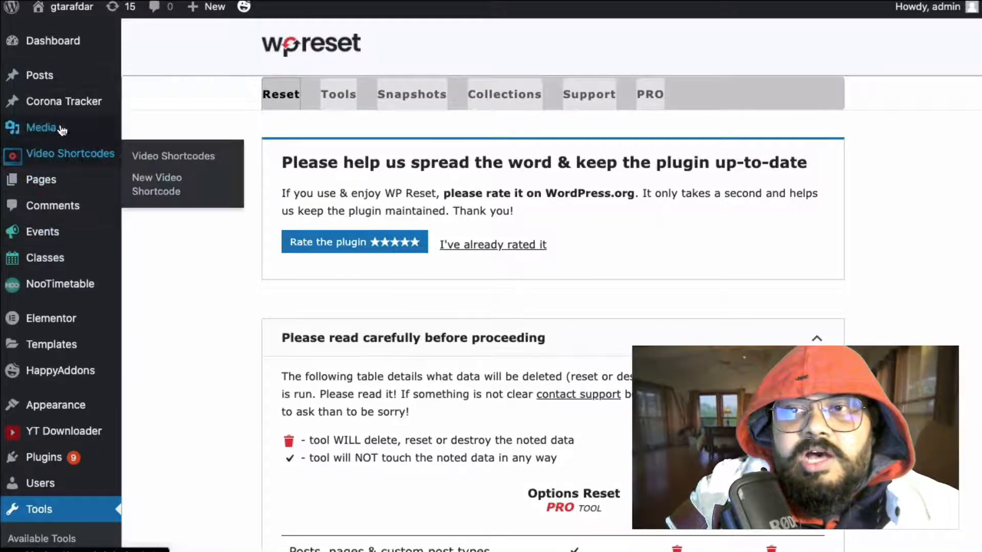
{"action": "mouse_move", "coordinate": [75, 315]}
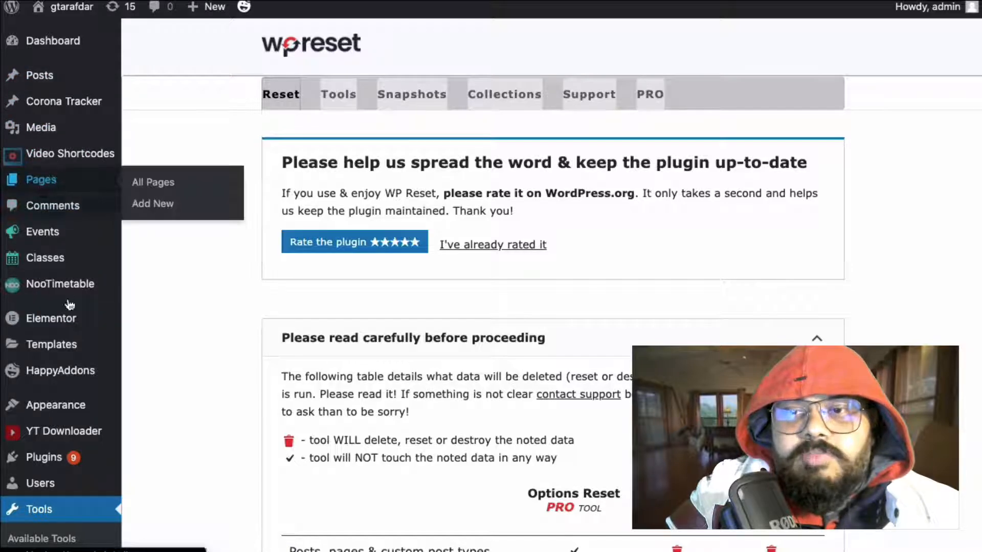
{"action": "mouse_move", "coordinate": [123, 456]}
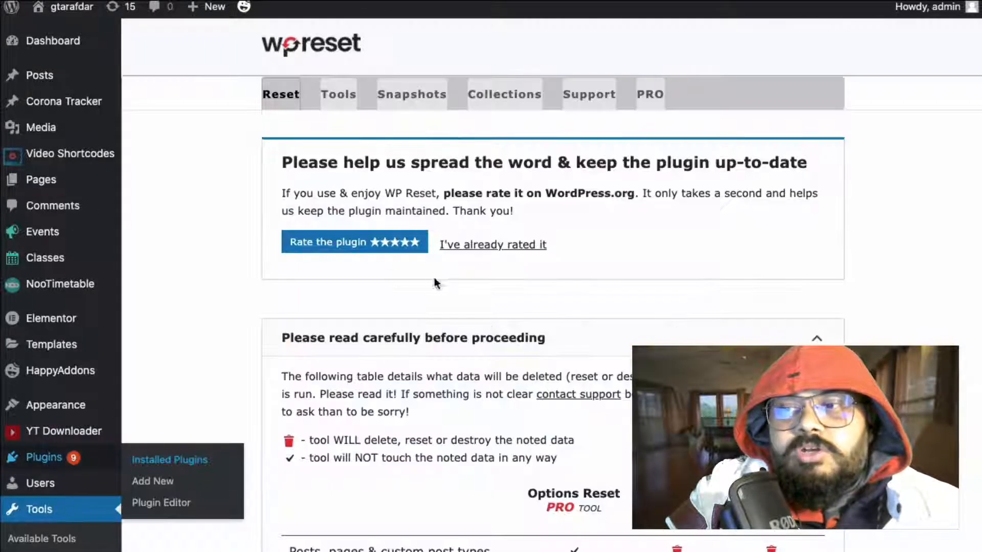
- Enter "reset" as the Site Reset confirmation, with only the WP Reset plugin set to be reactivated
{"action": "scroll", "coordinate": [458, 201], "scroll_direction": "down", "scroll_amount": 10}
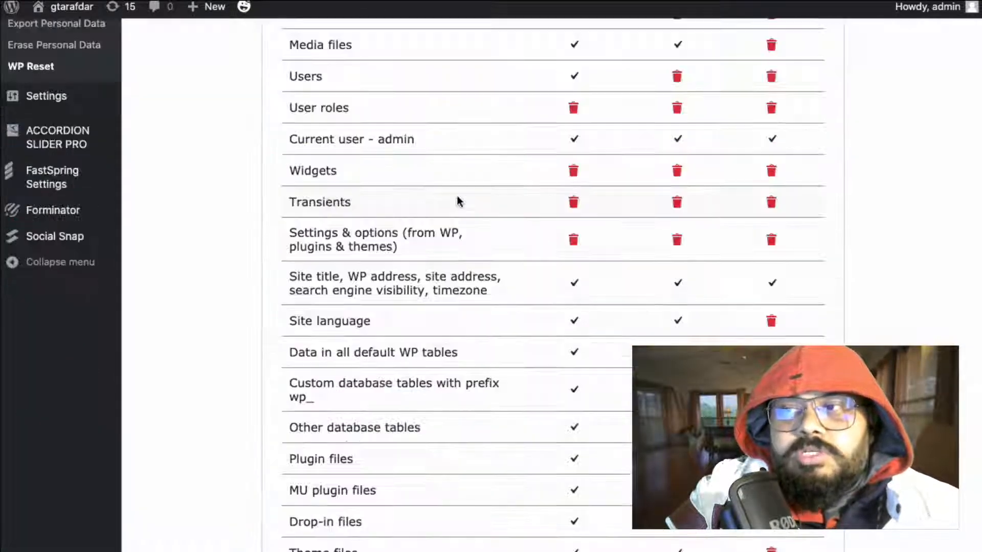
{"action": "scroll", "coordinate": [459, 201], "scroll_direction": "down", "scroll_amount": 15}
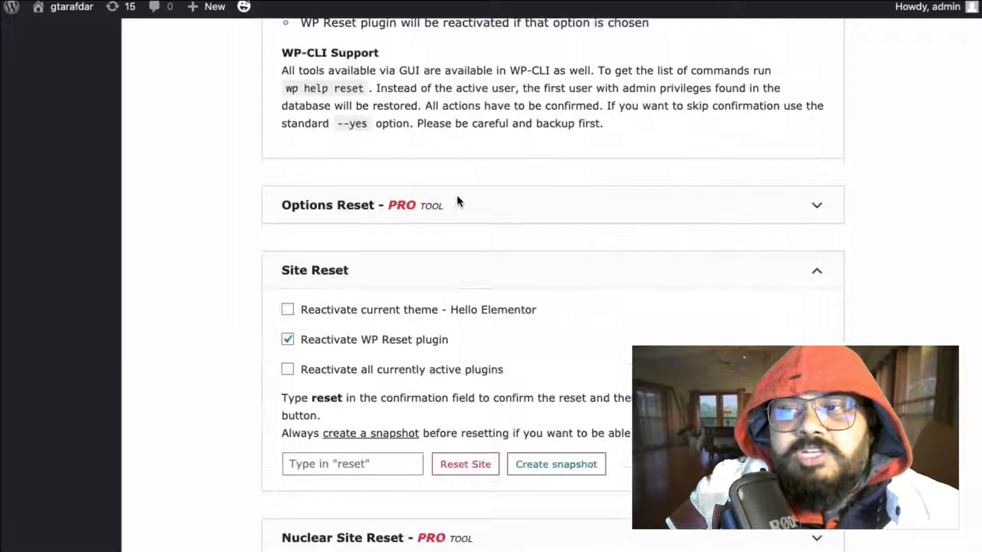
{"action": "scroll", "coordinate": [456, 195], "scroll_direction": "down", "scroll_amount": 3}
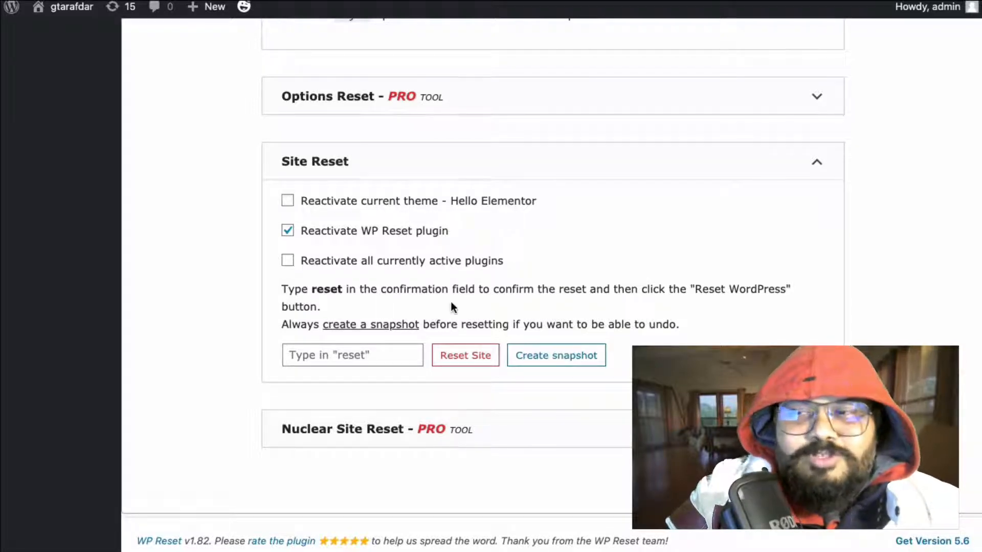
{"action": "left_click", "coordinate": [345, 356]}
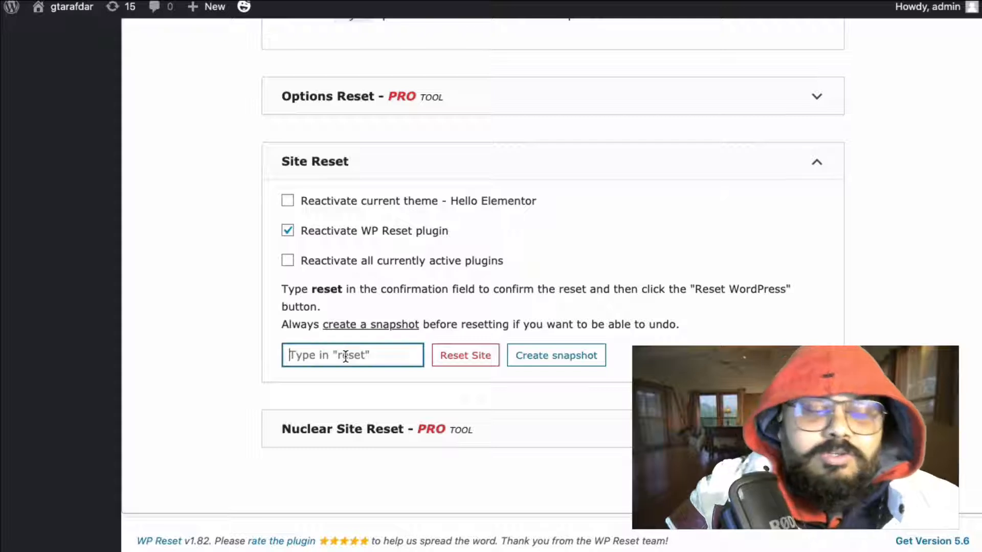
{"action": "type", "text": "reset"}
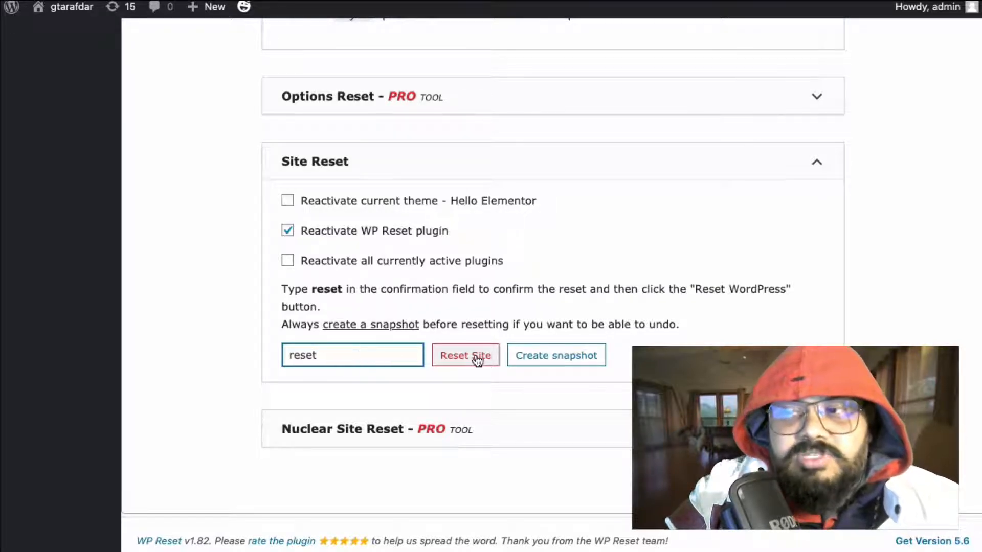
- Run the Site Reset and confirm resetting WordPress to its default values
{"action": "double_click", "coordinate": [323, 289]}
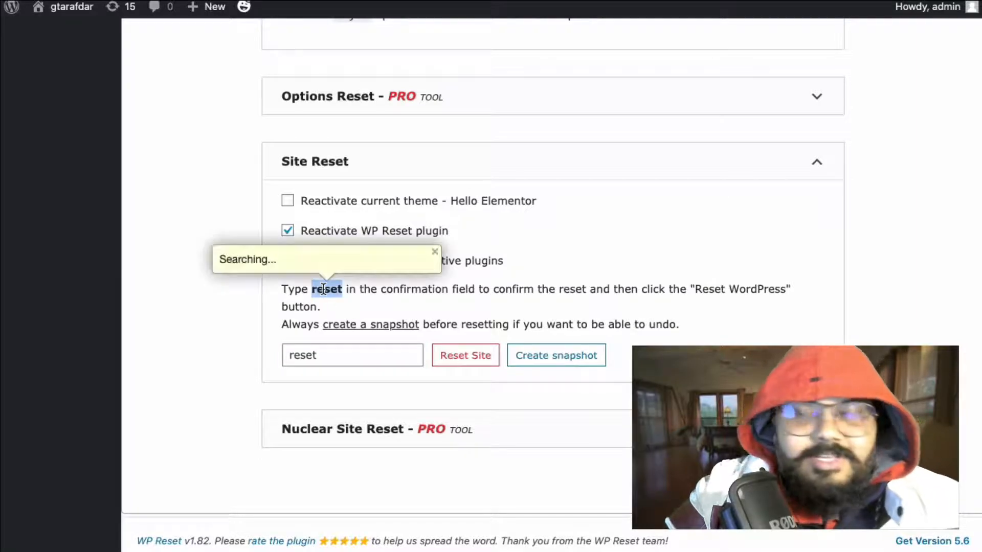
{"action": "left_click", "coordinate": [448, 309]}
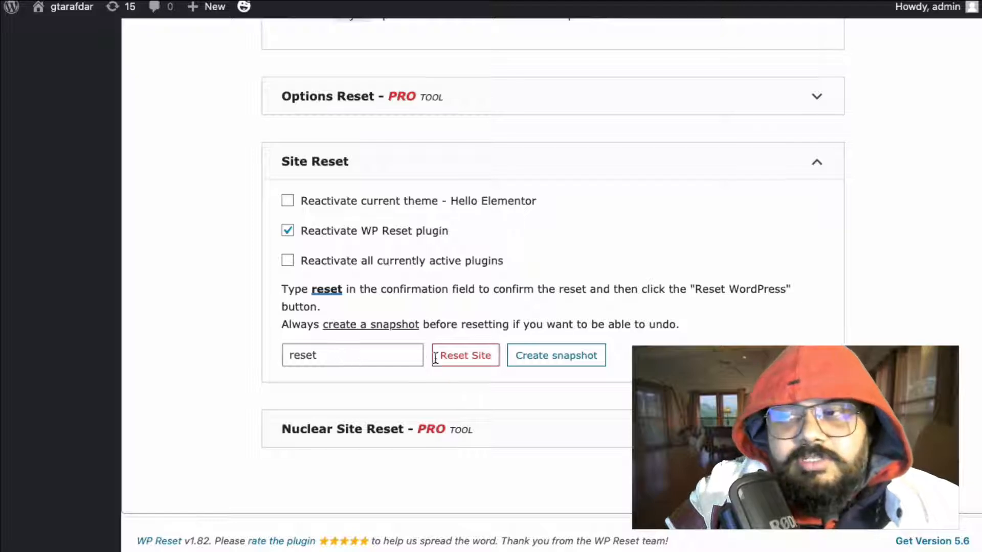
{"action": "left_click", "coordinate": [463, 361]}
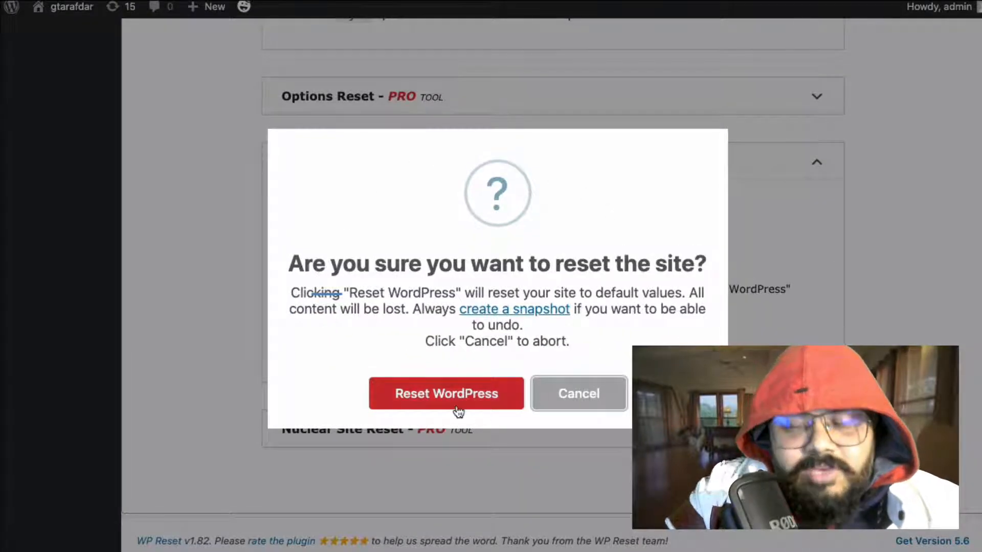
{"action": "double_click", "coordinate": [402, 312]}
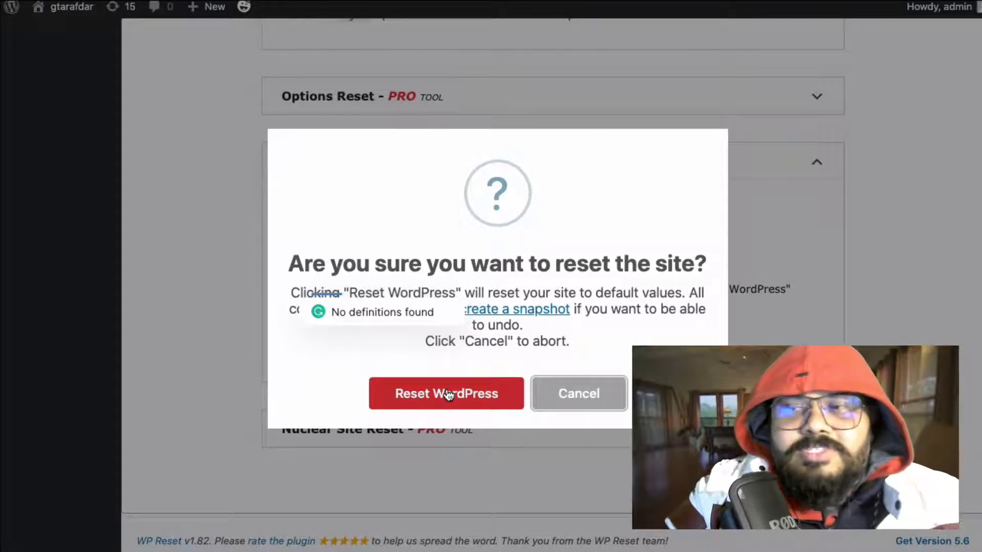
{"action": "left_click", "coordinate": [448, 394]}
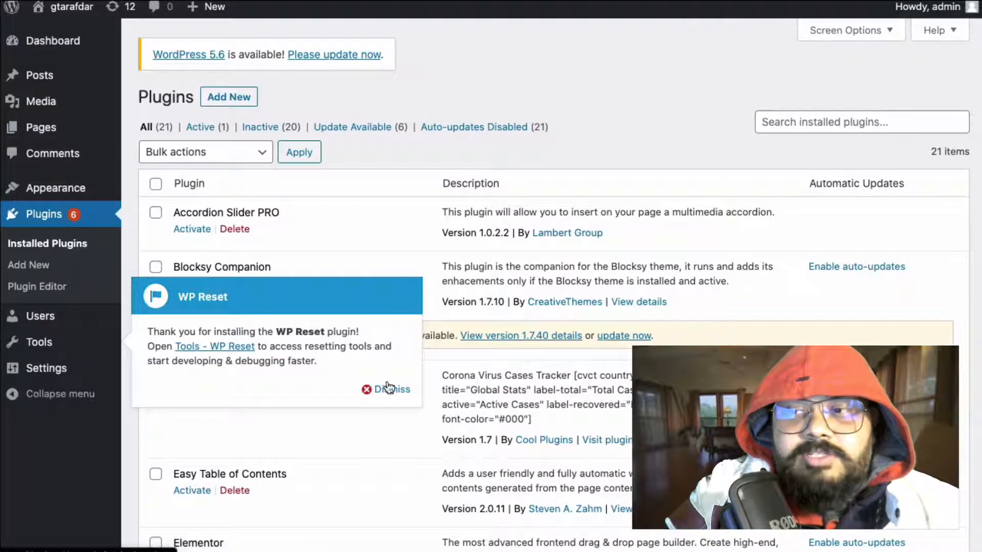
- Dismiss the WP Reset welcome notice and look through the installed plugins to see which are still active
{"action": "left_click", "coordinate": [386, 384]}
{"action": "scroll", "coordinate": [396, 220], "scroll_direction": "down", "scroll_amount": 15}
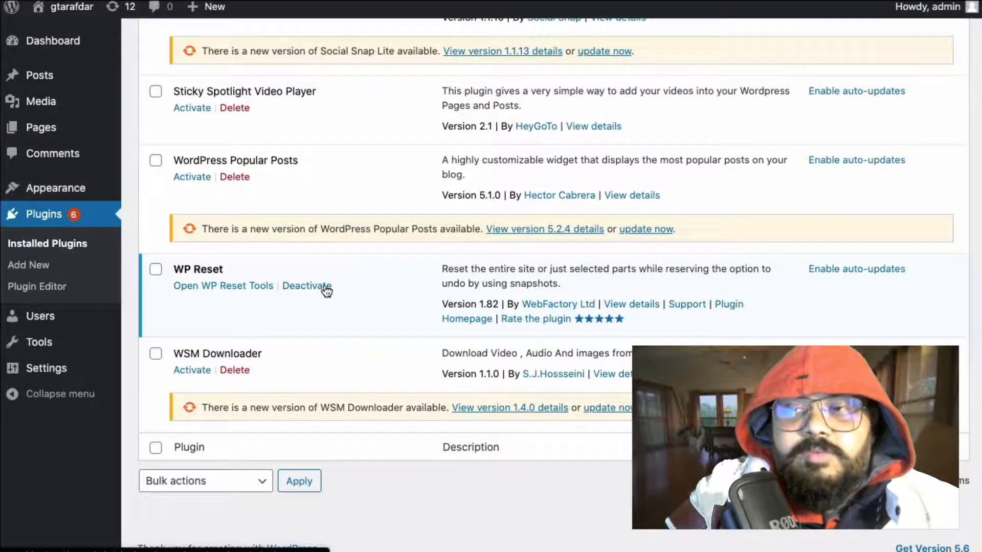
{"action": "scroll", "coordinate": [433, 193], "scroll_direction": "up", "scroll_amount": 5}
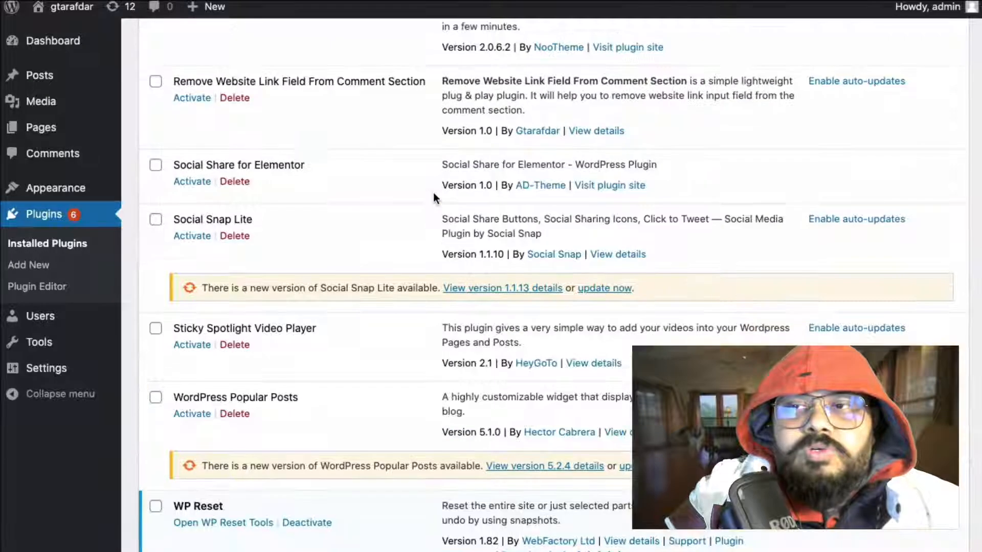
{"action": "scroll", "coordinate": [433, 194], "scroll_direction": "up", "scroll_amount": 15}
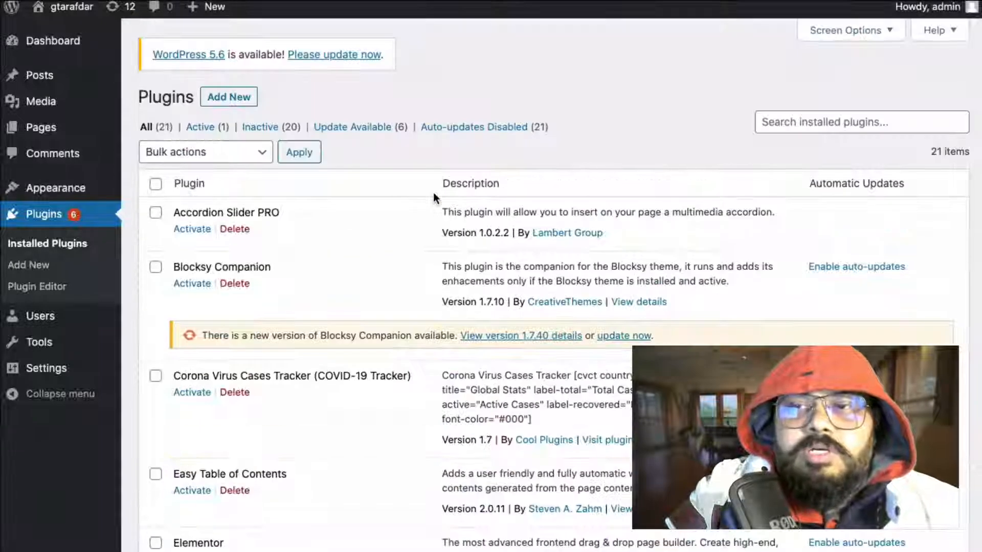
- Check the Pages and Comments lists to see what content the reset site contains
{"action": "mouse_move", "coordinate": [81, 134]}
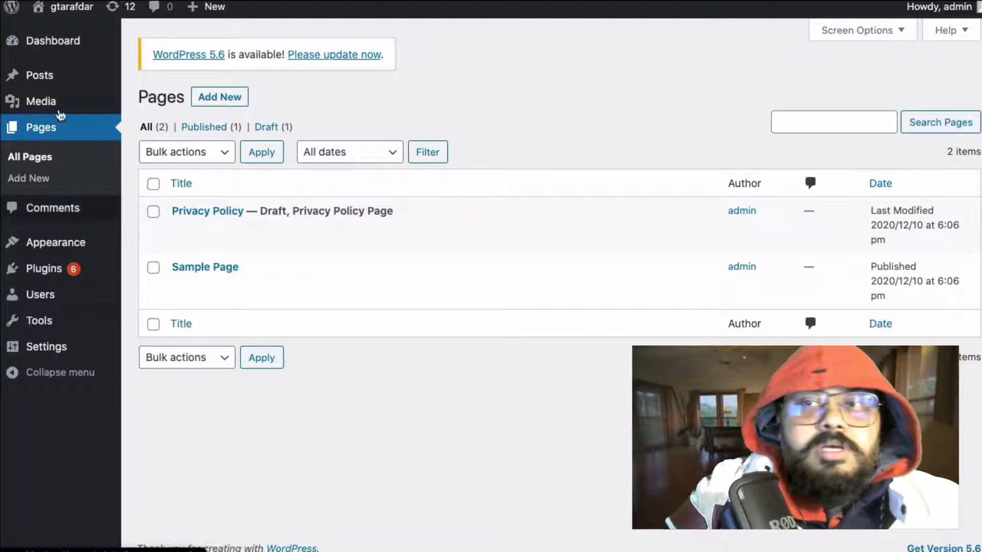
{"action": "mouse_move", "coordinate": [58, 75]}
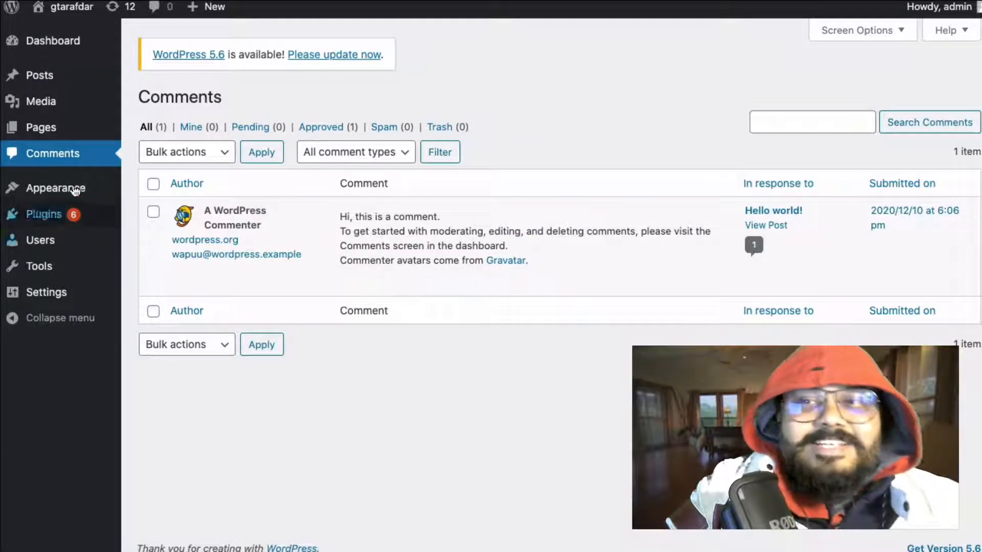
{"action": "mouse_move", "coordinate": [56, 102]}
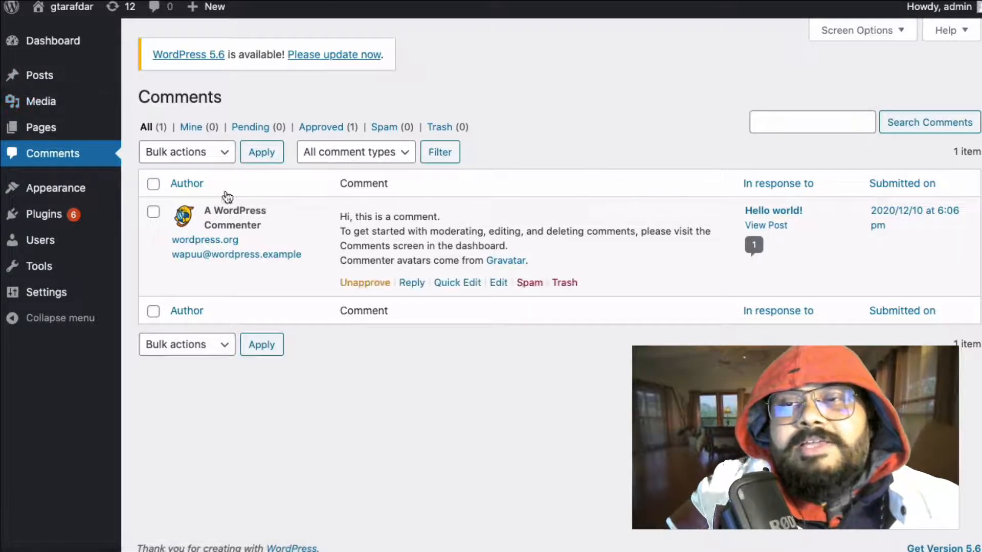
- Select all installed plugins and view the available bulk actions without applying one
{"action": "mouse_move", "coordinate": [74, 210]}
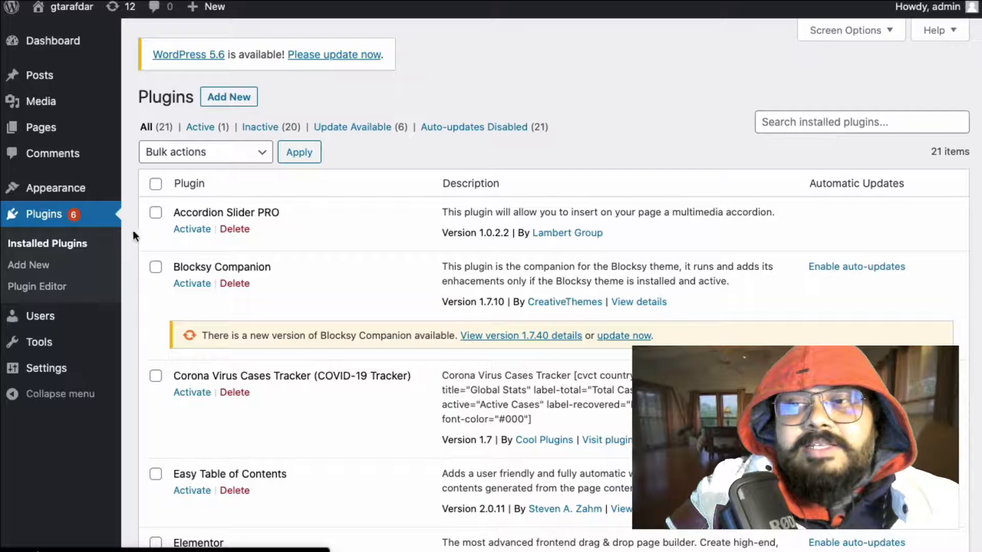
{"action": "left_click", "coordinate": [161, 183]}
{"action": "left_click", "coordinate": [233, 153]}
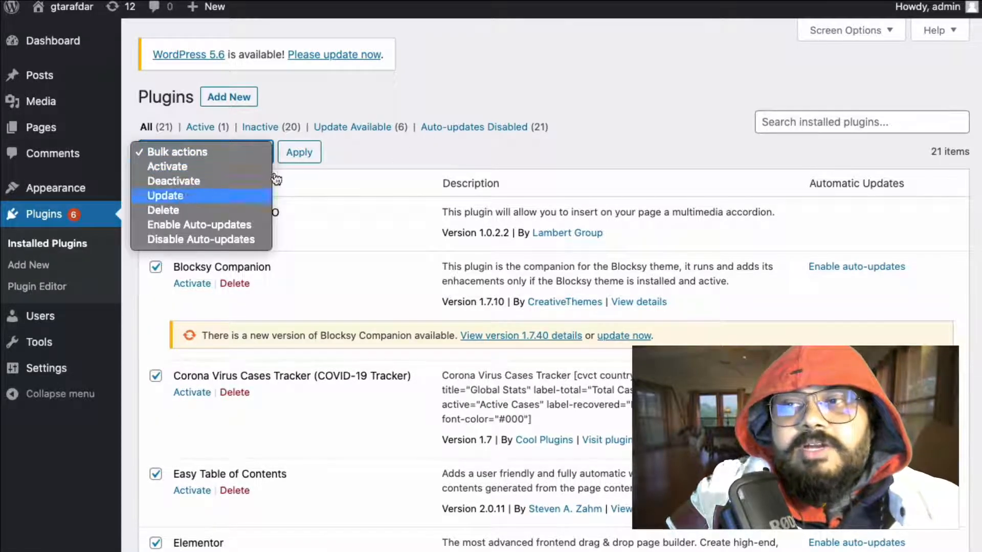
{"action": "left_click", "coordinate": [433, 158]}
- Open WP Reset's Tools section, dismissing the WP 301 Redirects PRO license offer
{"action": "mouse_move", "coordinate": [41, 339]}
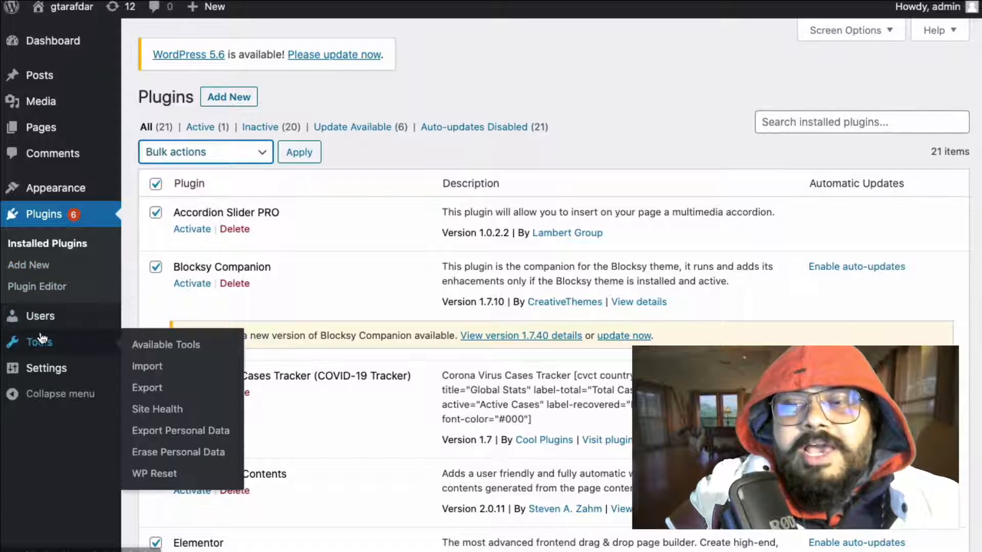
{"action": "left_click", "coordinate": [175, 471]}
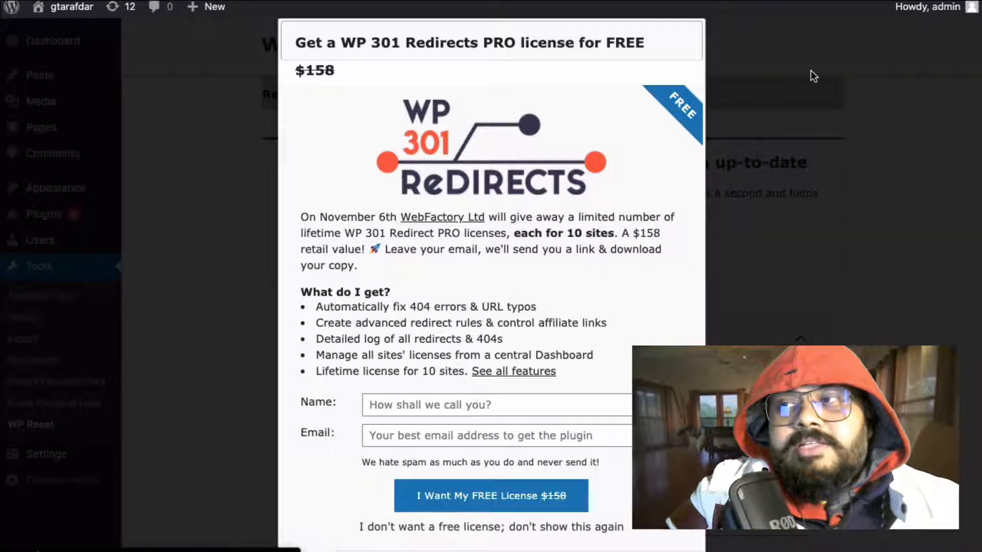
{"action": "left_click", "coordinate": [813, 76]}
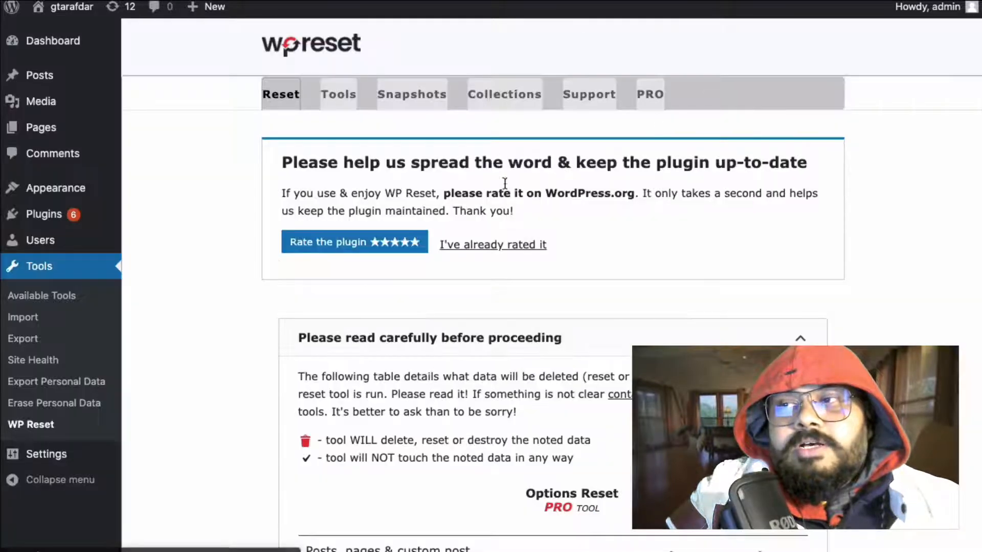
{"action": "left_click", "coordinate": [339, 94]}
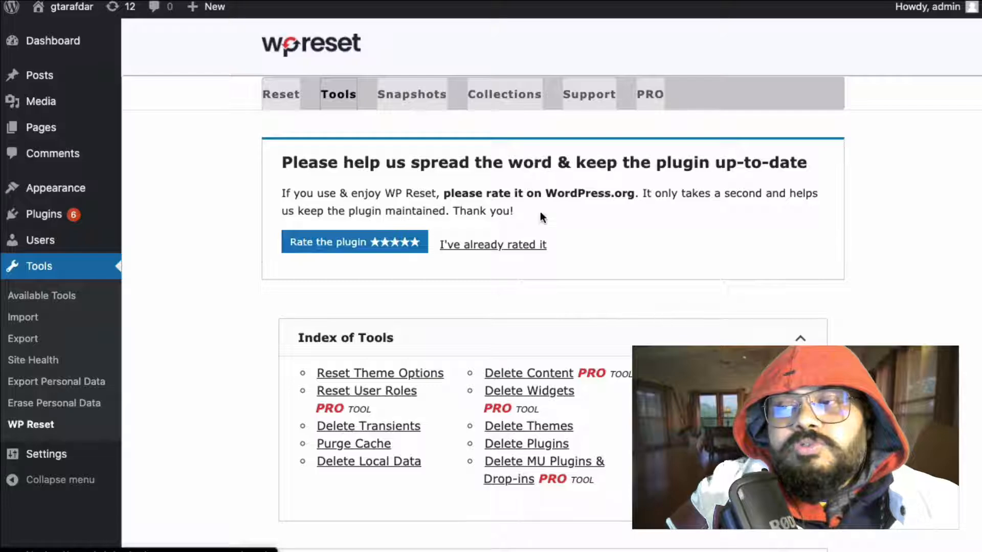
- Examine the Delete Plugins tool's description and its warning about undo and file backups
{"action": "scroll", "coordinate": [540, 214], "scroll_direction": "down", "scroll_amount": 2}
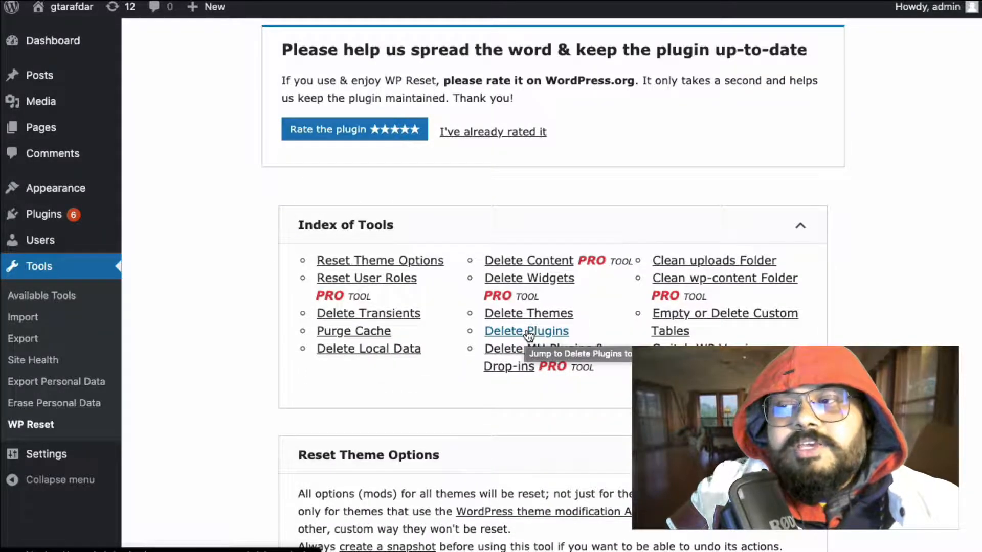
{"action": "left_click", "coordinate": [528, 332]}
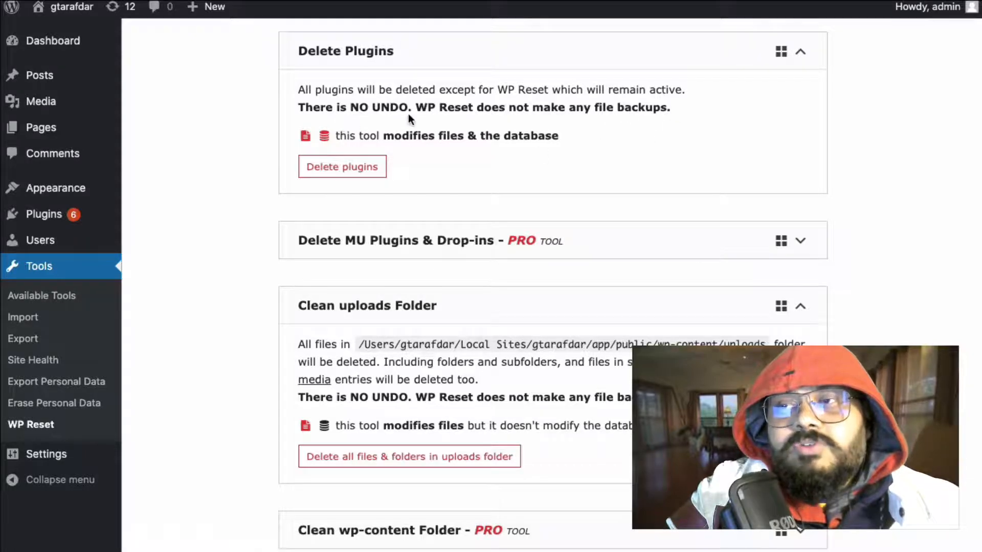
{"action": "left_click_drag", "start_coordinate": [299, 108], "coordinate": [446, 130]}
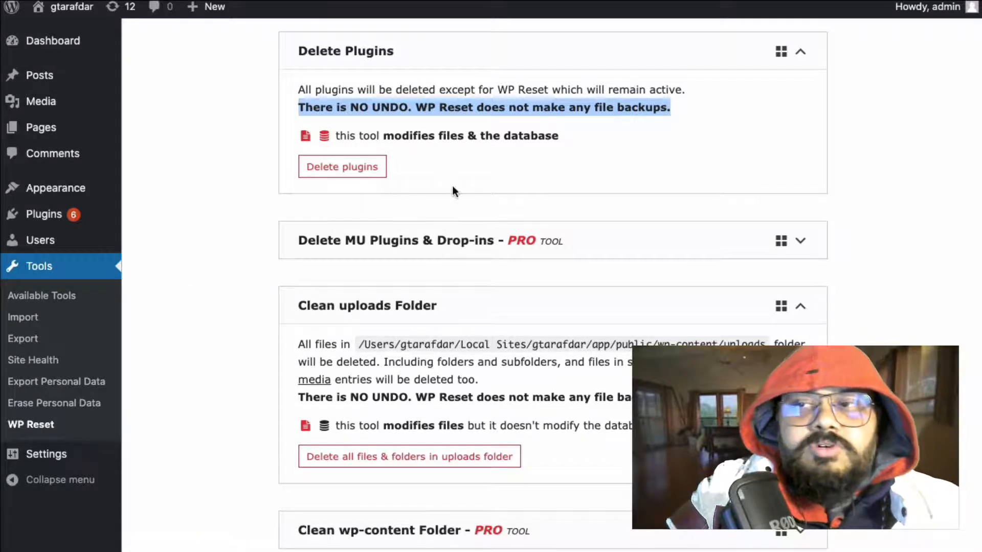
{"action": "scroll", "coordinate": [498, 183], "scroll_direction": "up", "scroll_amount": 9}
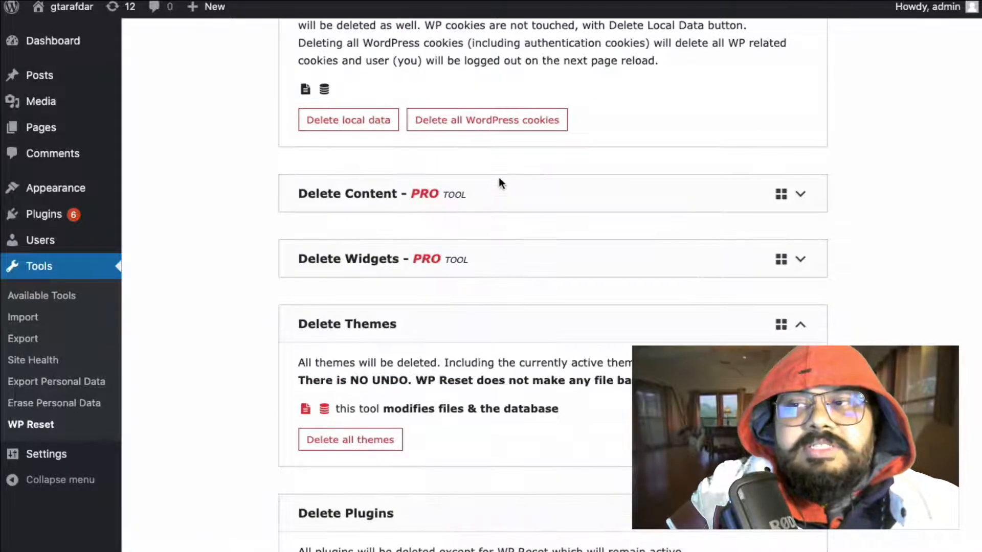
{"action": "scroll", "coordinate": [500, 180], "scroll_direction": "up", "scroll_amount": 1}
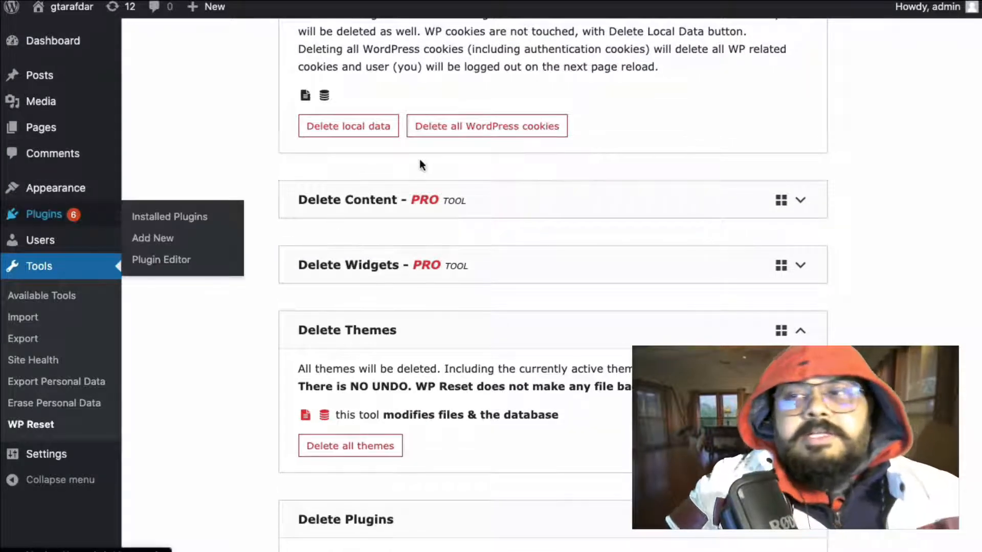
{"action": "scroll", "coordinate": [297, 166], "scroll_direction": "up", "scroll_amount": 20}
{"action": "scroll", "coordinate": [296, 165], "scroll_direction": "up", "scroll_amount": 1}
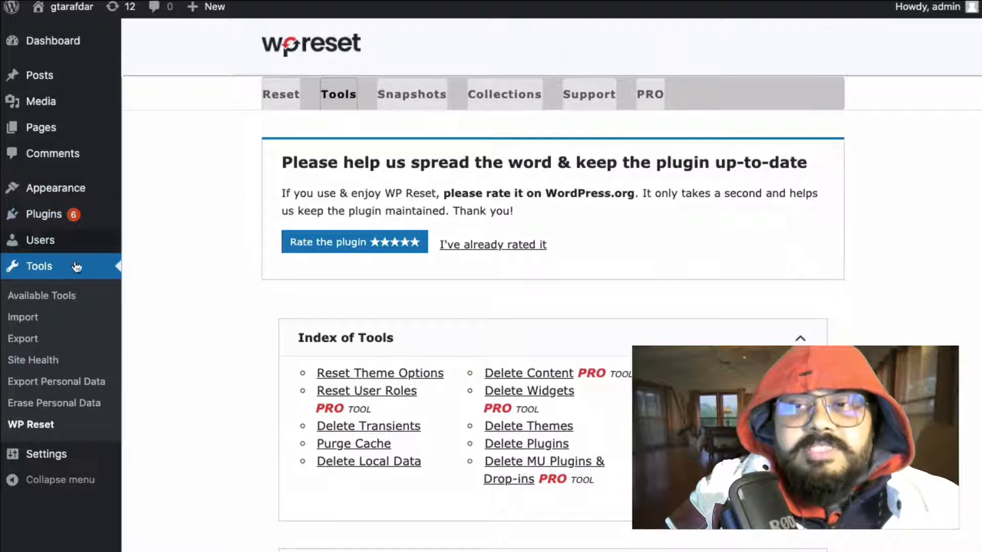
- Recheck the installed plugins list and look through the installed themes, including which one is active
{"action": "mouse_move", "coordinate": [54, 217]}
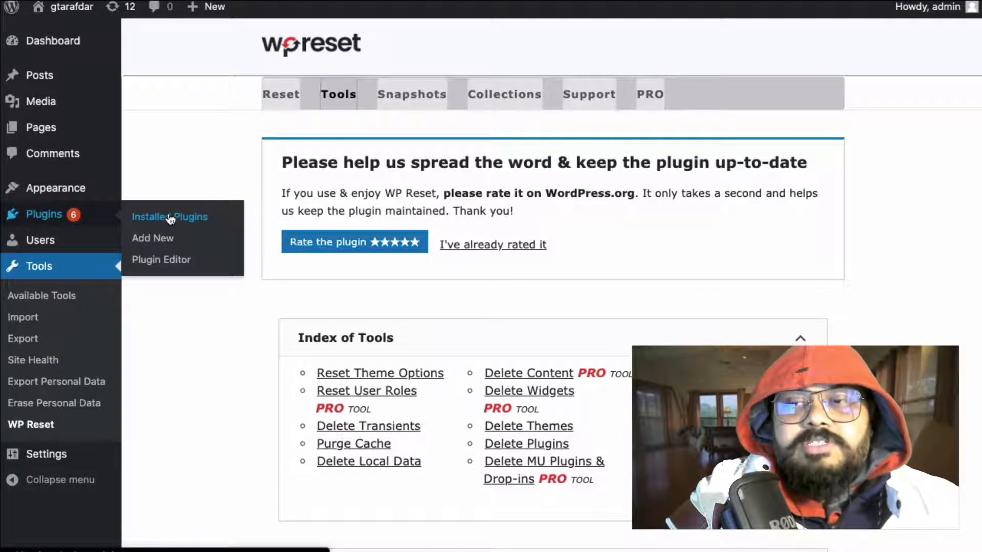
{"action": "left_click", "coordinate": [176, 207]}
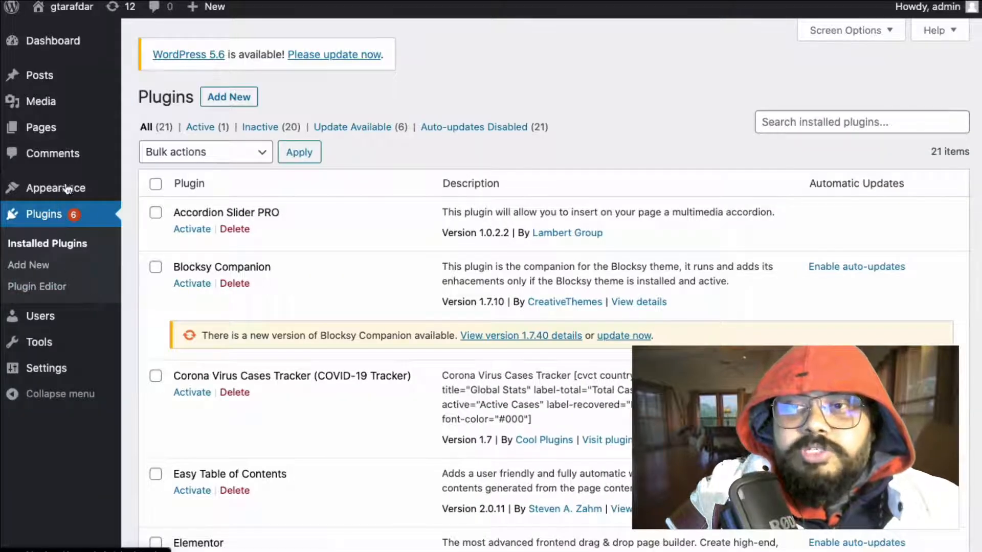
{"action": "mouse_move", "coordinate": [72, 190]}
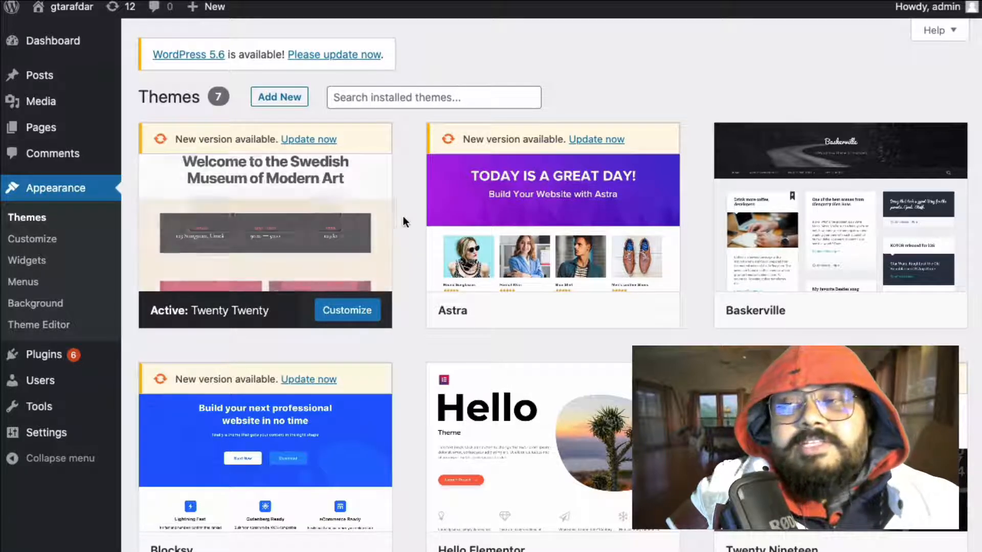
{"action": "scroll", "coordinate": [414, 214], "scroll_direction": "down", "scroll_amount": 2}
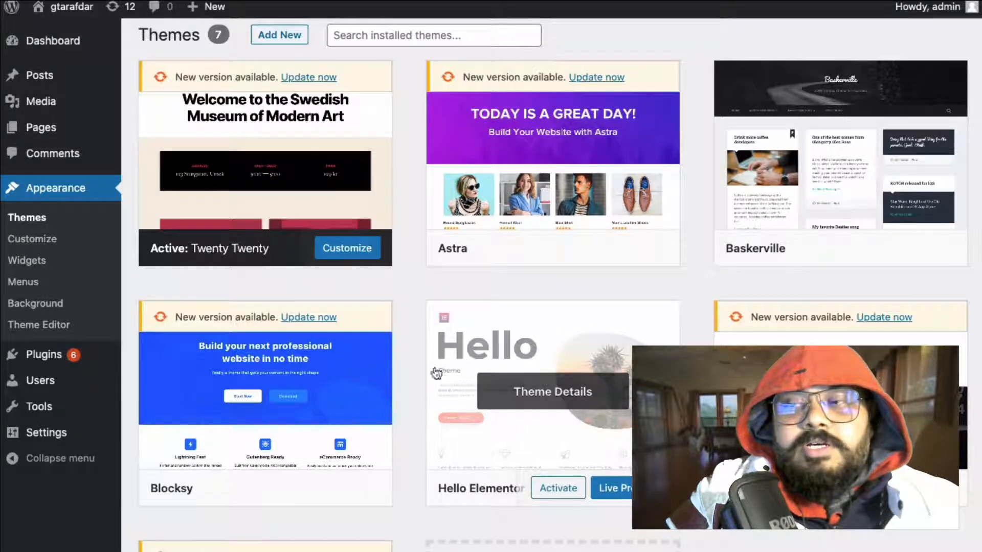
{"action": "scroll", "coordinate": [409, 271], "scroll_direction": "up", "scroll_amount": 2}
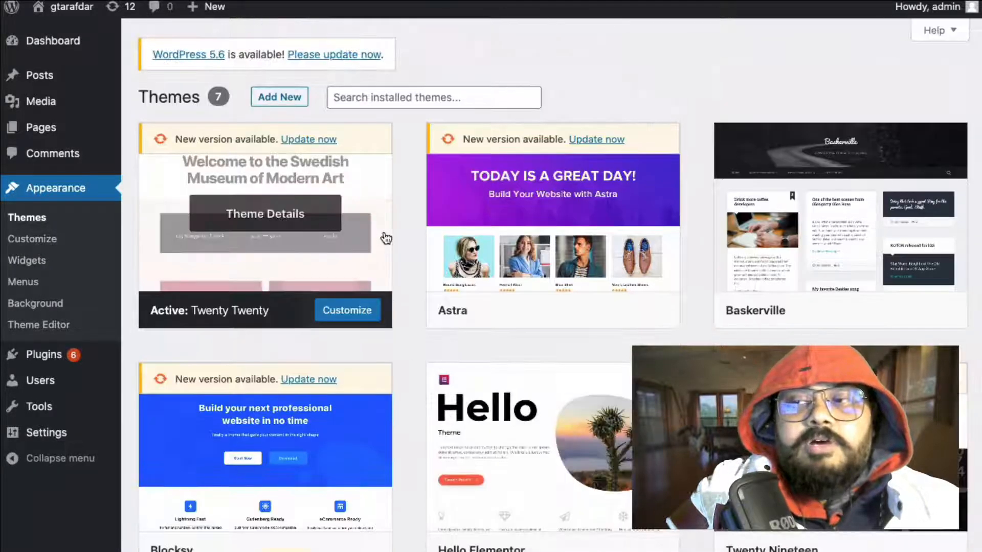
{"action": "mouse_move", "coordinate": [60, 132]}
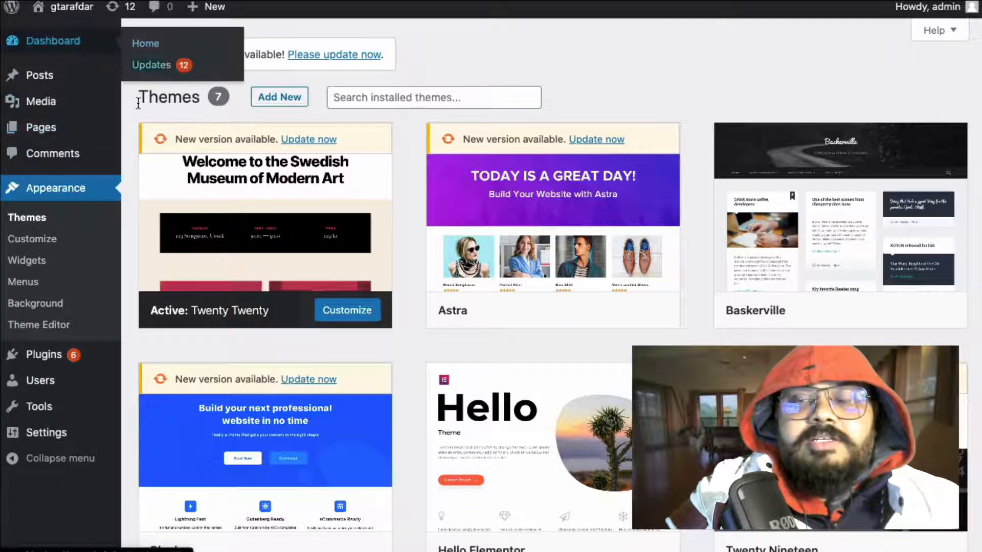
{"action": "mouse_move", "coordinate": [64, 355]}
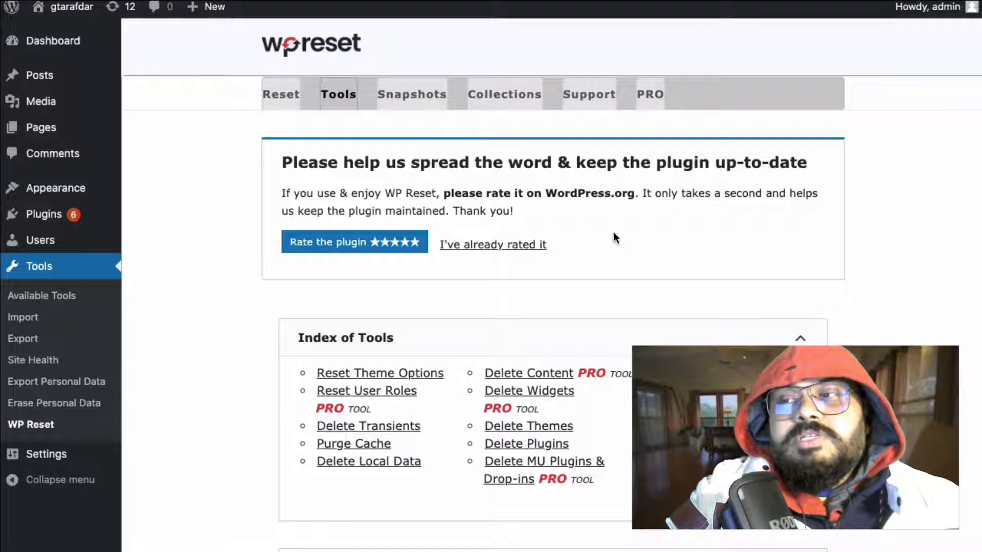
- Restore the user-created "test snap" snapshot from WP Reset's Snapshots section and confirm the restoration
{"action": "left_click", "coordinate": [423, 98]}
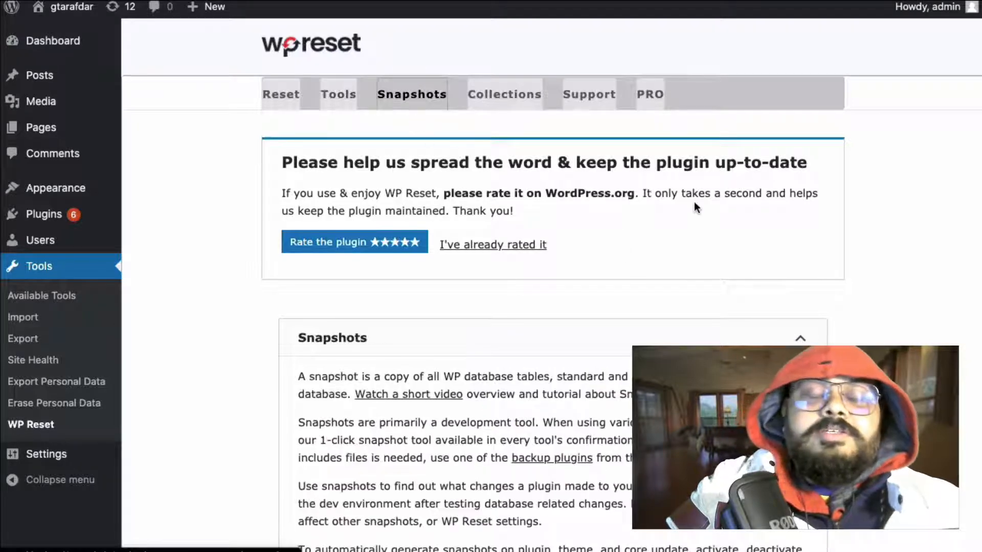
{"action": "scroll", "coordinate": [682, 203], "scroll_direction": "down", "scroll_amount": 7}
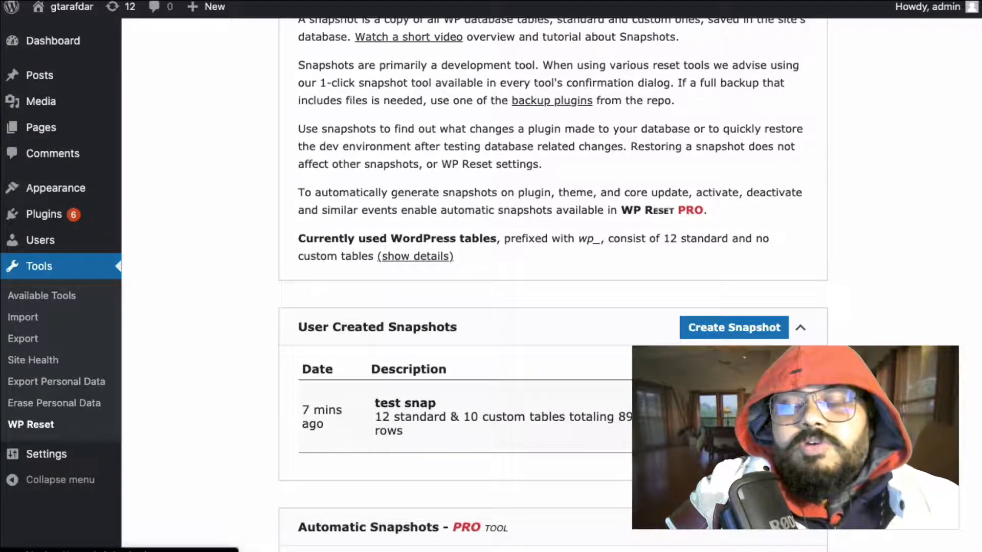
{"action": "left_click", "coordinate": [762, 416]}
{"action": "scroll", "coordinate": [832, 308], "scroll_direction": "down", "scroll_amount": 4}
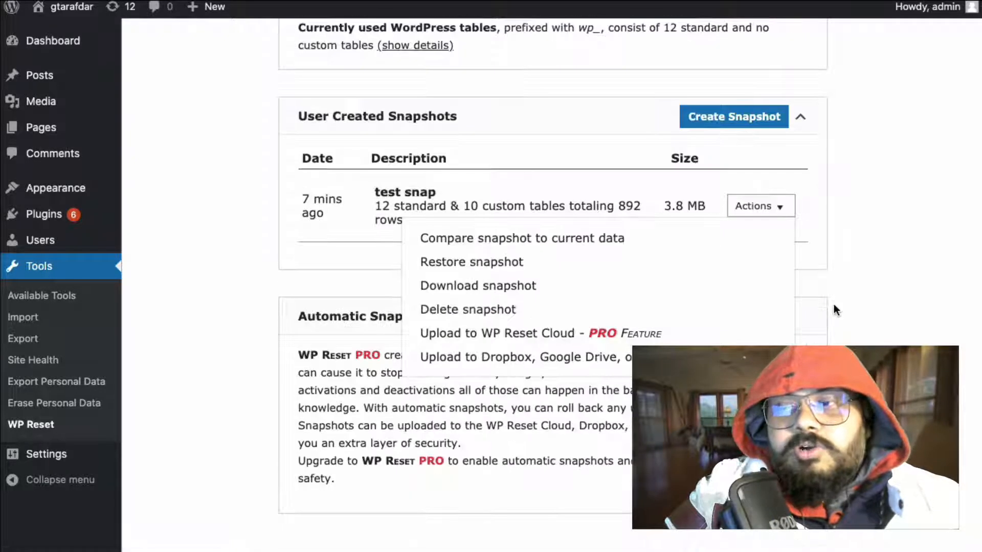
{"action": "left_click", "coordinate": [476, 264]}
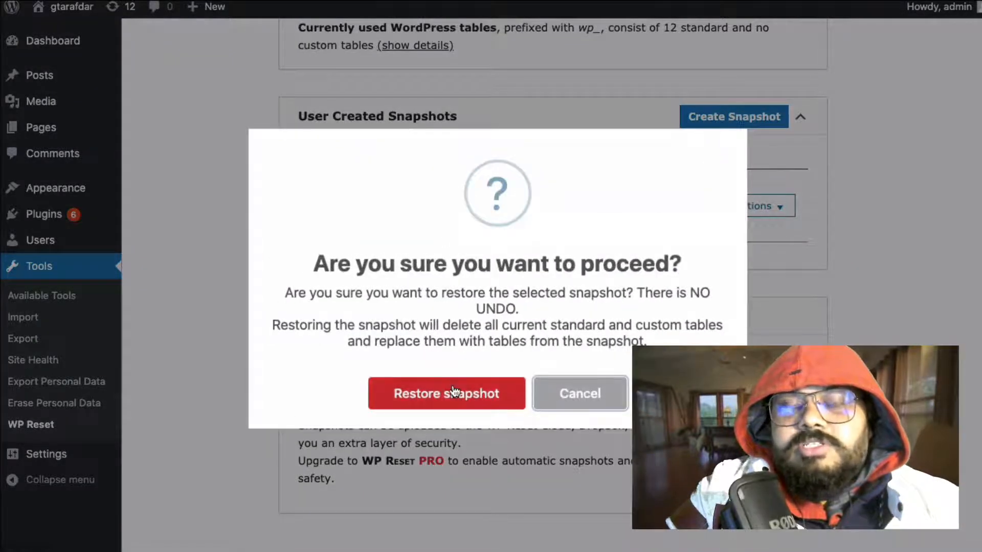
{"action": "left_click", "coordinate": [453, 391]}
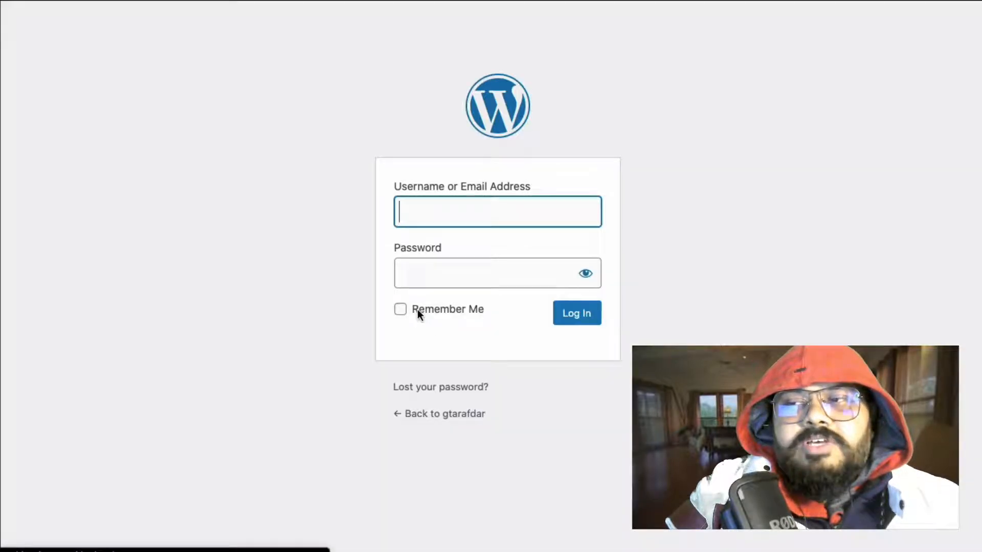
- Log back in to WordPress with the admin username and account password, then dismiss the WP 301 Redirects offer and the password warning
{"action": "left_click", "coordinate": [454, 205]}
{"action": "left_click", "coordinate": [436, 254]}
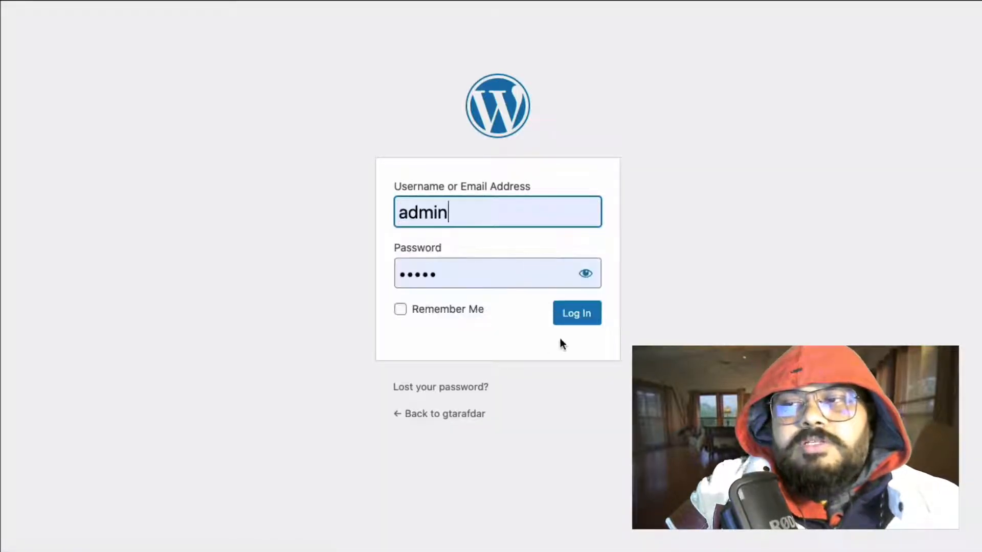
{"action": "left_click", "coordinate": [580, 316]}
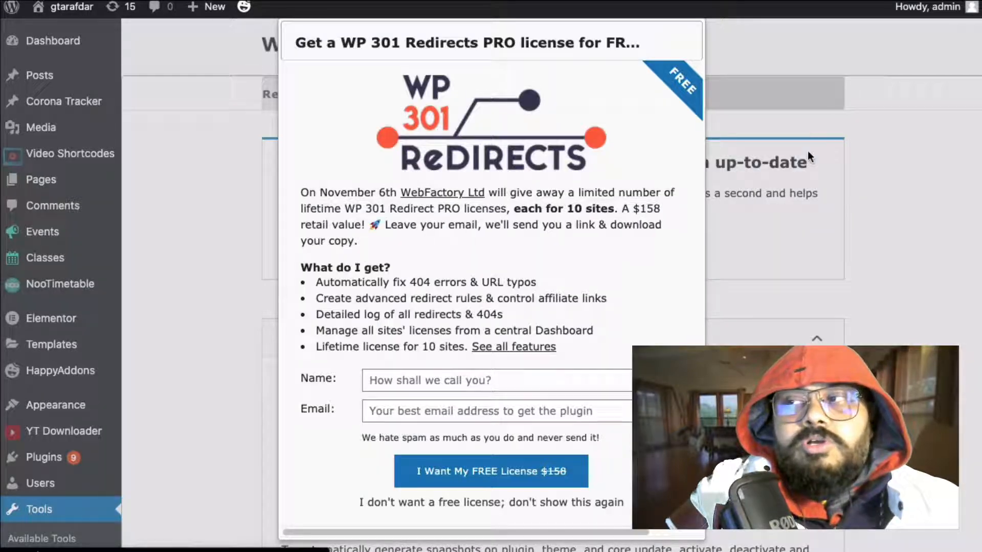
{"action": "left_click", "coordinate": [821, 128]}
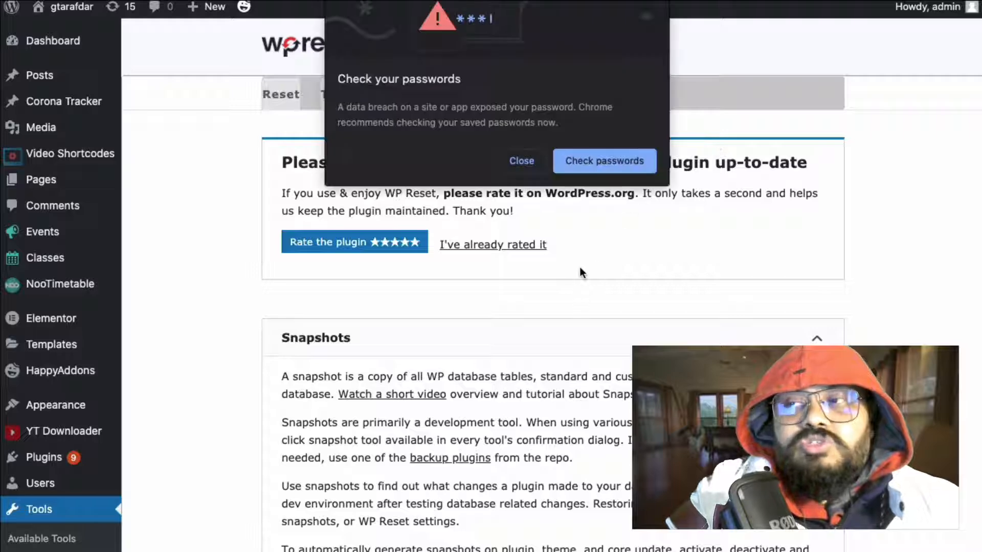
{"action": "left_click", "coordinate": [524, 160]}
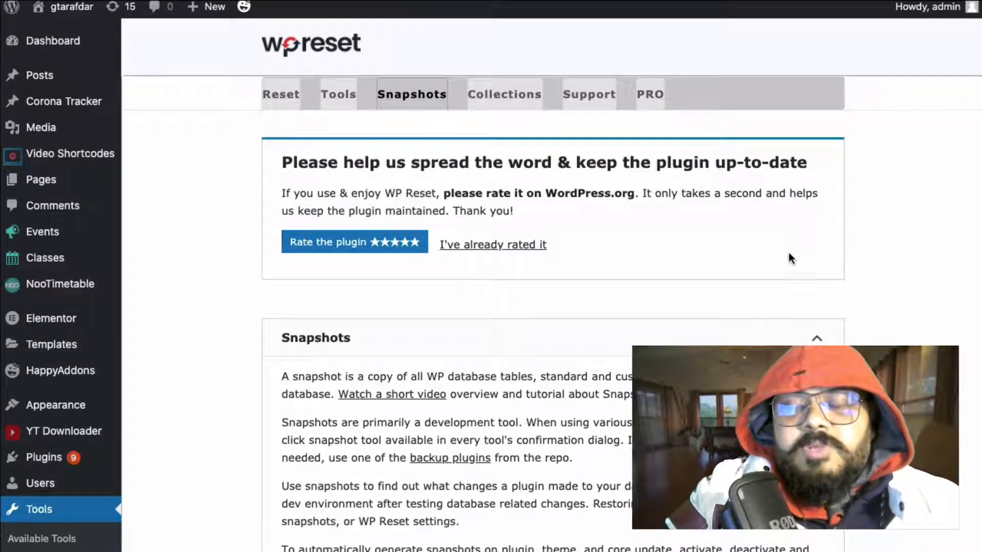
- Examine the admin menu, the Pages list and the Posts list to check which content the snapshot restored
{"action": "scroll", "coordinate": [720, 210], "scroll_direction": "down", "scroll_amount": 8}
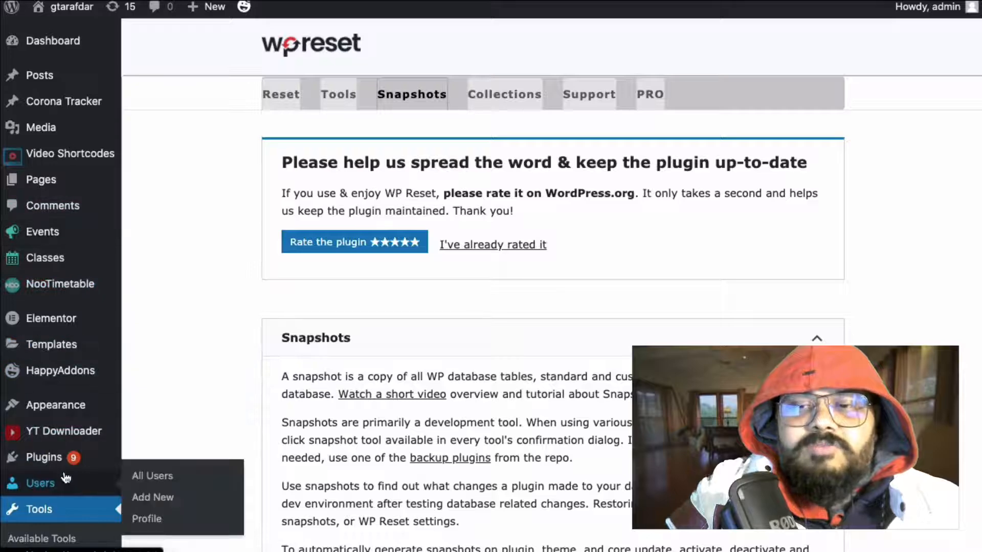
{"action": "mouse_move", "coordinate": [54, 185]}
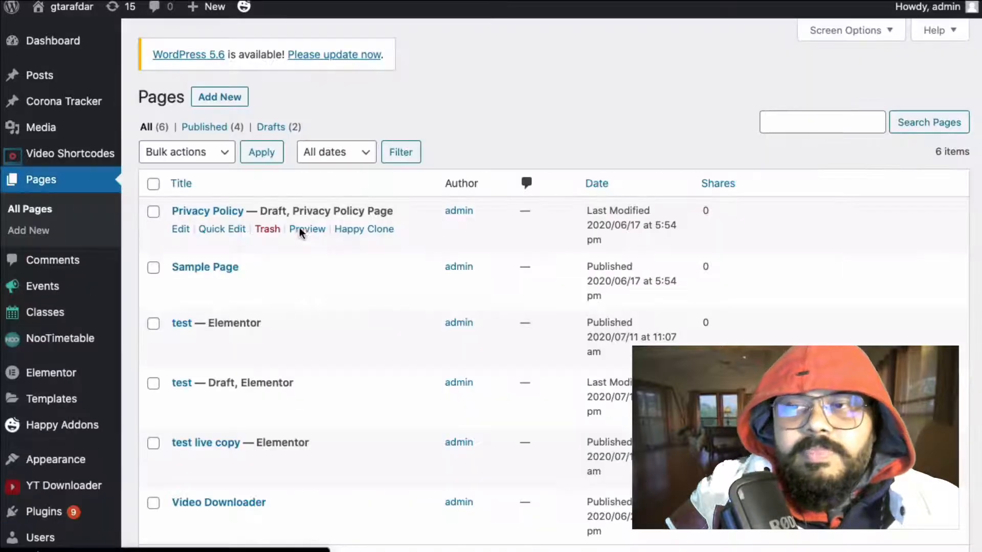
{"action": "scroll", "coordinate": [285, 270], "scroll_direction": "down", "scroll_amount": 5}
{"action": "scroll", "coordinate": [108, 323], "scroll_direction": "up", "scroll_amount": 5}
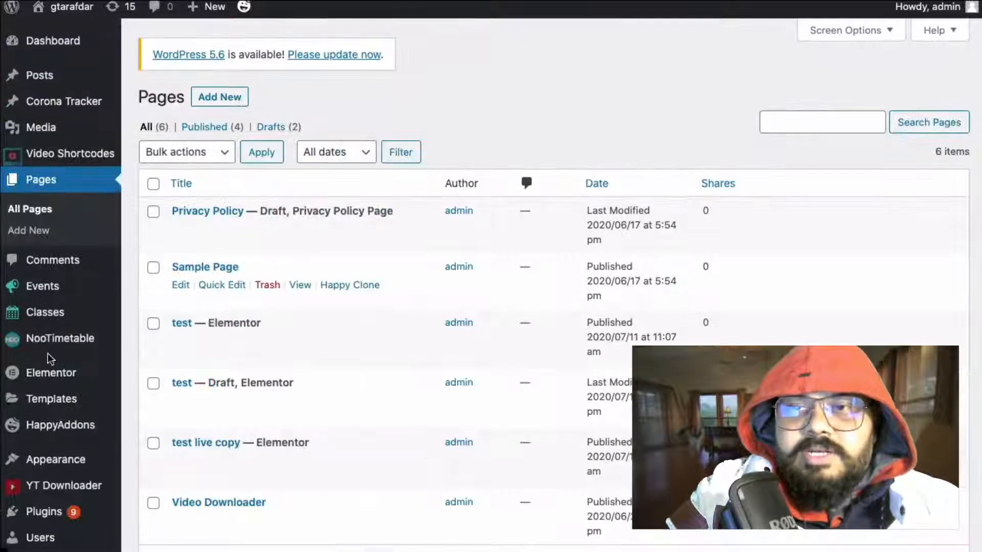
{"action": "mouse_move", "coordinate": [108, 78]}
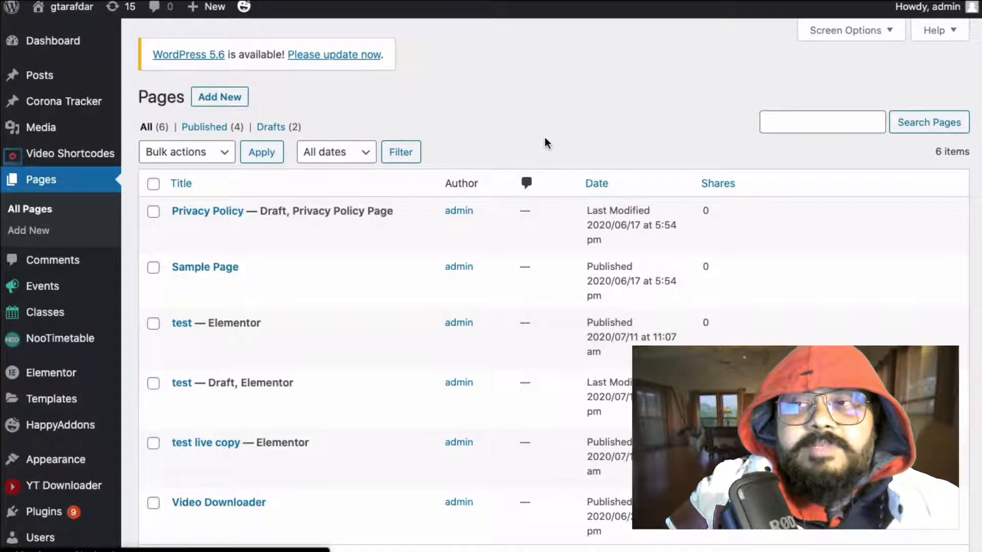
{"action": "scroll", "coordinate": [517, 230], "scroll_direction": "down", "scroll_amount": 10}
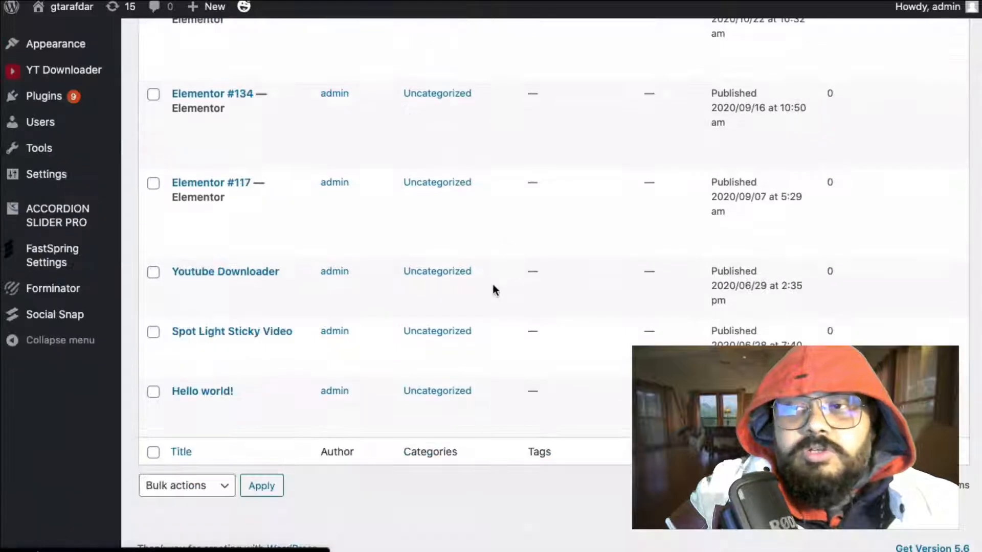
{"action": "scroll", "coordinate": [493, 287], "scroll_direction": "up", "scroll_amount": 10}
{"action": "scroll", "coordinate": [43, 324], "scroll_direction": "up", "scroll_amount": 5}
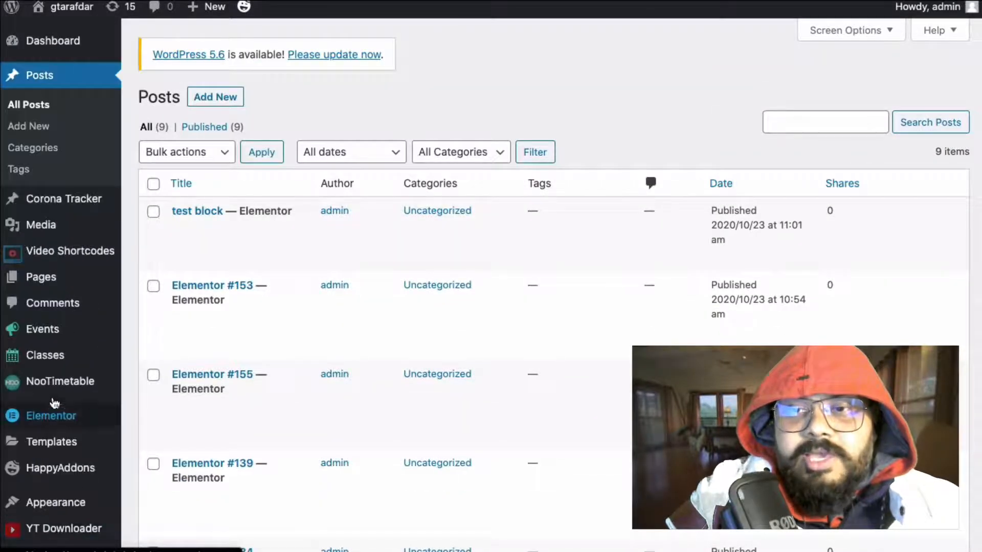
{"action": "scroll", "coordinate": [85, 274], "scroll_direction": "down", "scroll_amount": 5}
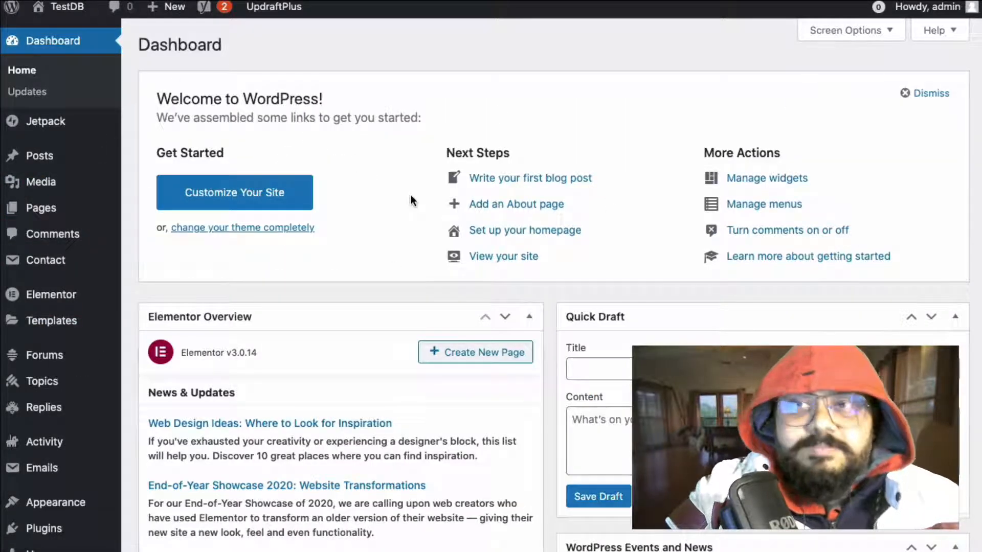
- On the TestDB site, look over the admin menu items and the installed plugins list, dismissing the UpdraftPlus welcome notice
{"action": "mouse_move", "coordinate": [56, 12]}
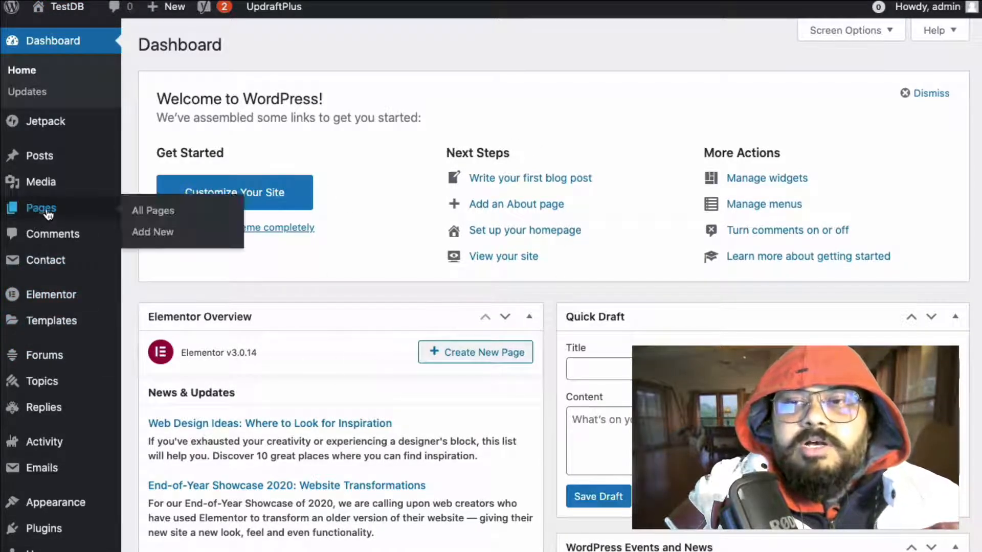
{"action": "mouse_move", "coordinate": [54, 207]}
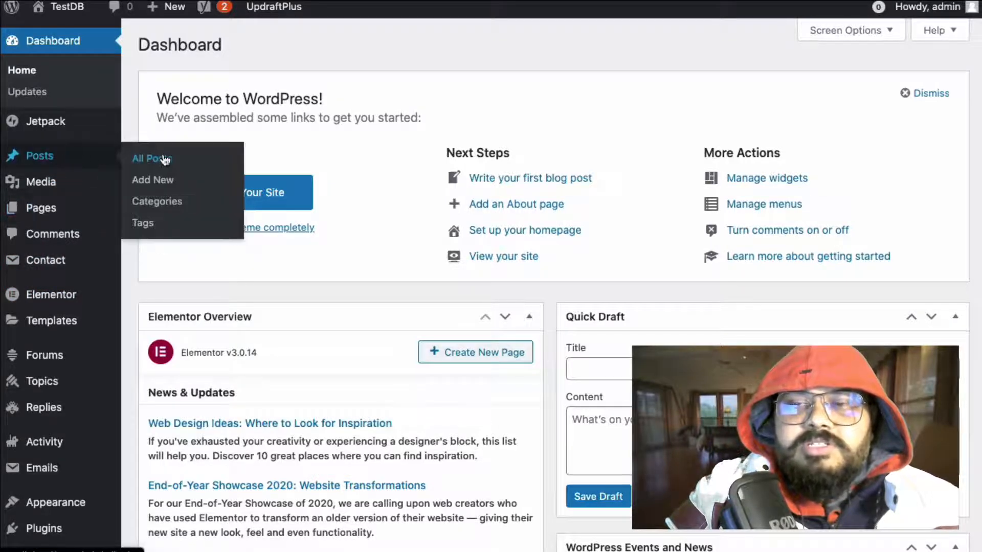
{"action": "scroll", "coordinate": [62, 263], "scroll_direction": "down", "scroll_amount": 5}
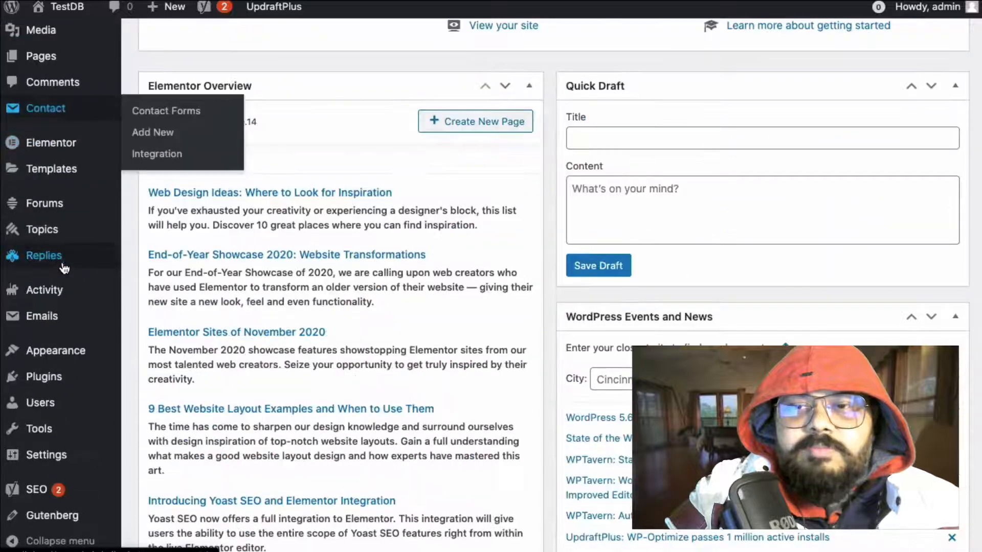
{"action": "mouse_move", "coordinate": [56, 390]}
{"action": "left_click", "coordinate": [156, 384]}
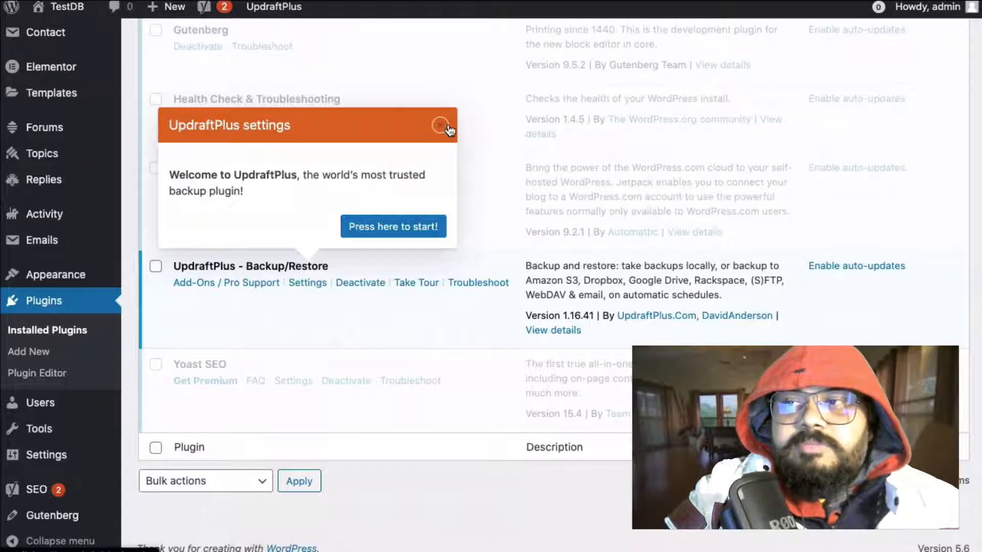
{"action": "left_click", "coordinate": [440, 125]}
{"action": "scroll", "coordinate": [472, 200], "scroll_direction": "up", "scroll_amount": 10}
{"action": "scroll", "coordinate": [471, 200], "scroll_direction": "up", "scroll_amount": 5}
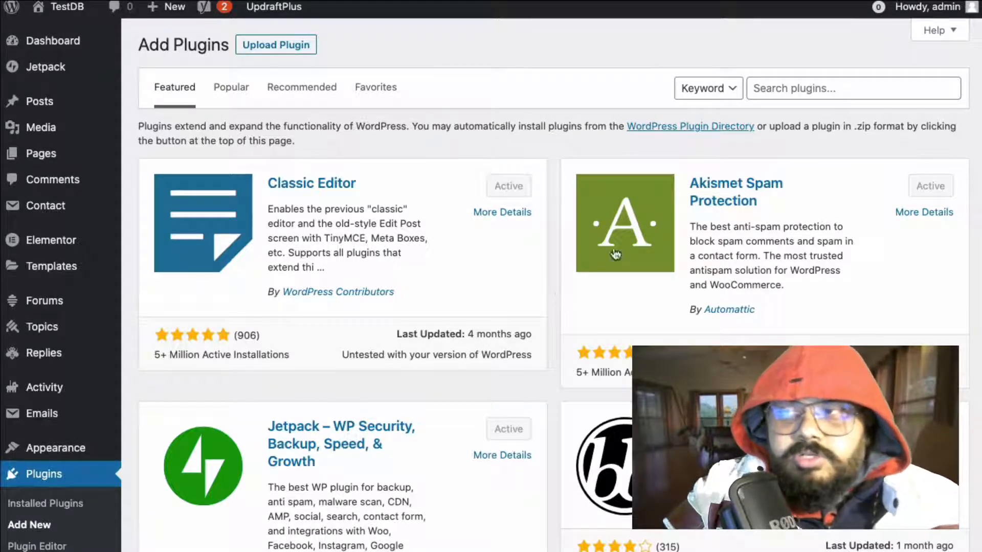
- Search the plugin directory for "reset", then install and activate the Advanced WordPress Reset plugin
{"action": "left_click", "coordinate": [802, 89]}
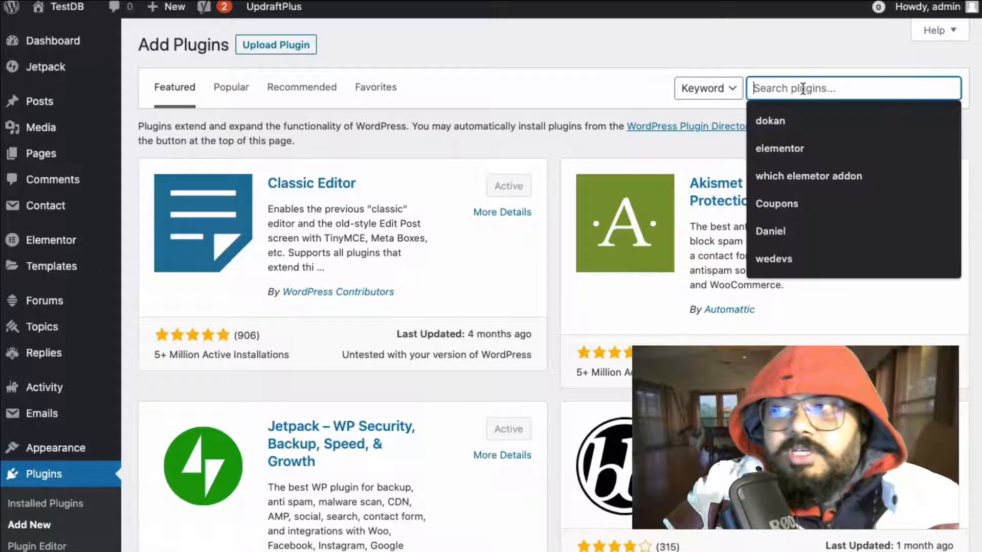
{"action": "left_click", "coordinate": [613, 76]}
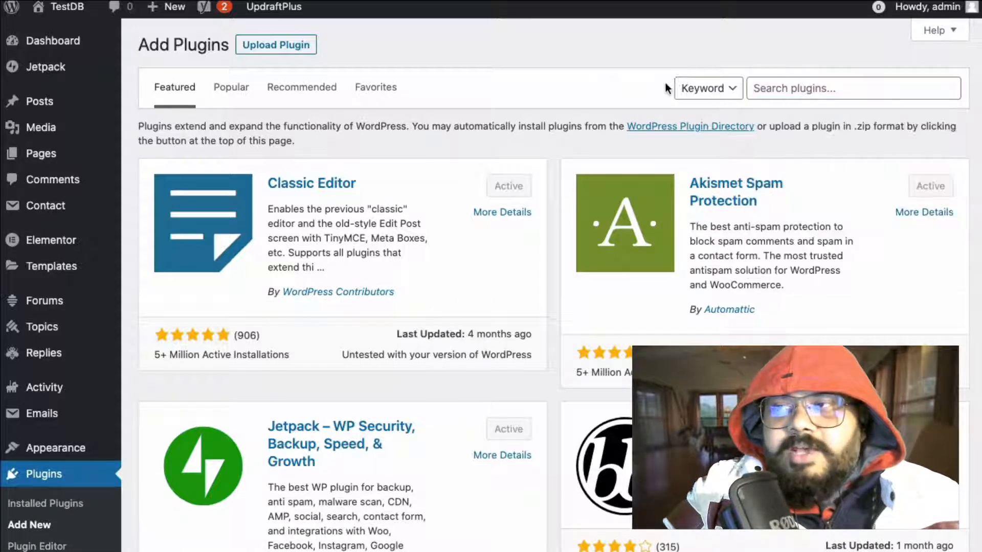
{"action": "left_click", "coordinate": [812, 91]}
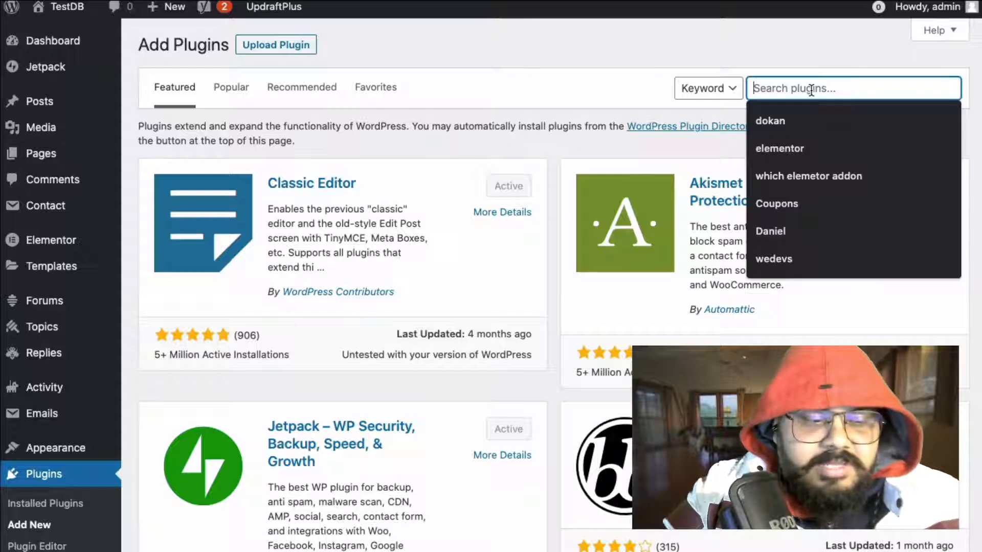
{"action": "type", "text": "reset"}
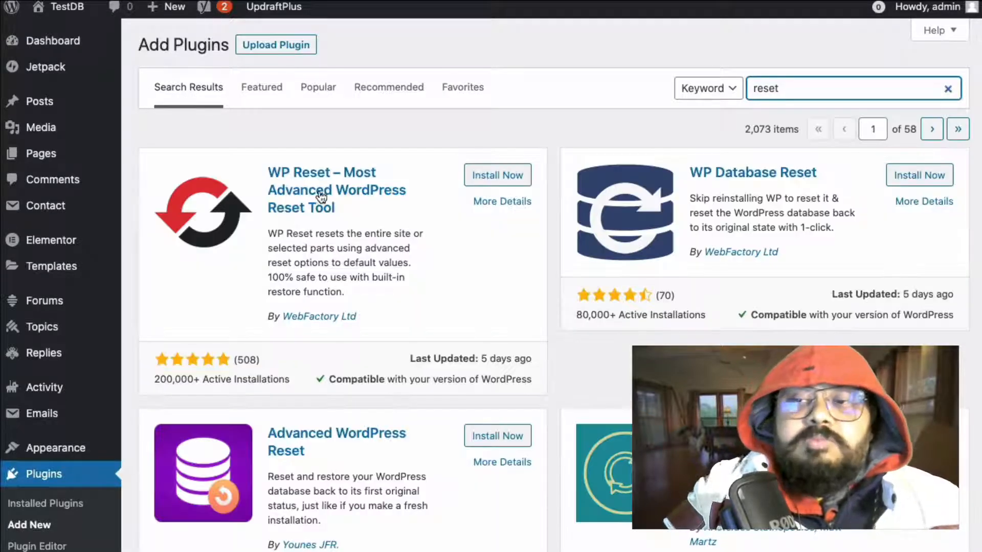
{"action": "scroll", "coordinate": [351, 299], "scroll_direction": "down", "scroll_amount": 5}
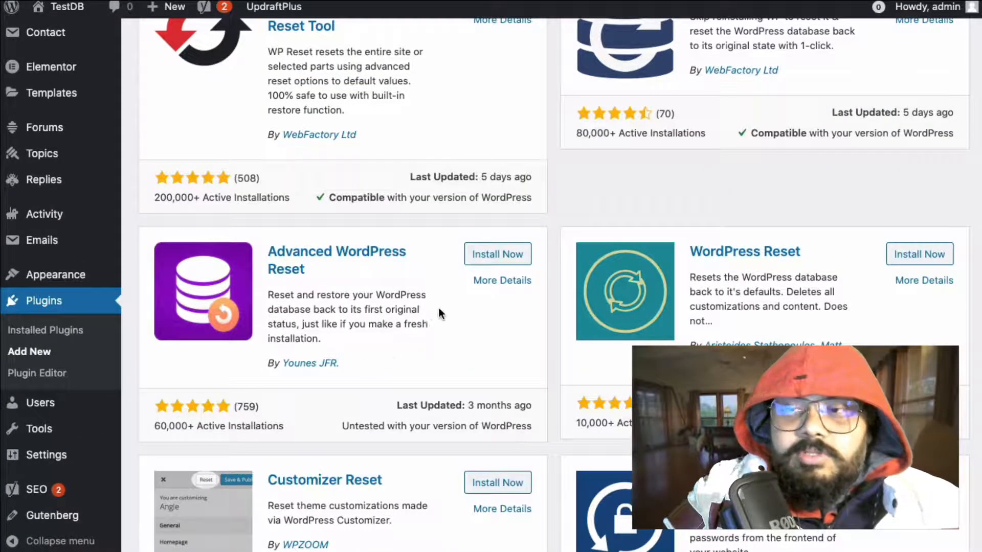
{"action": "left_click", "coordinate": [493, 254]}
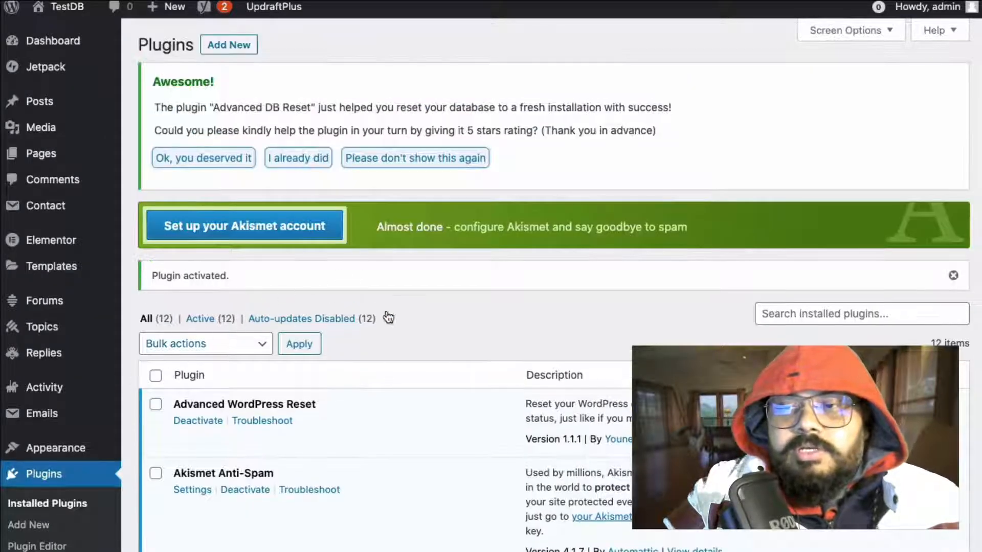
- Open the Advanced WP Reset tool and enter "reset" as the confirmation text for the database reset
{"action": "scroll", "coordinate": [48, 391], "scroll_direction": "down", "scroll_amount": 3}
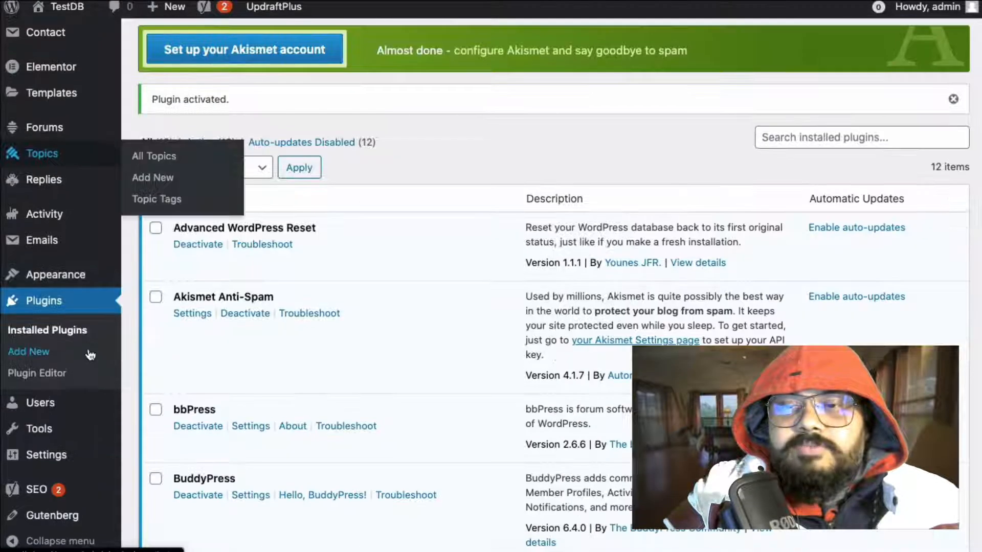
{"action": "mouse_move", "coordinate": [52, 429]}
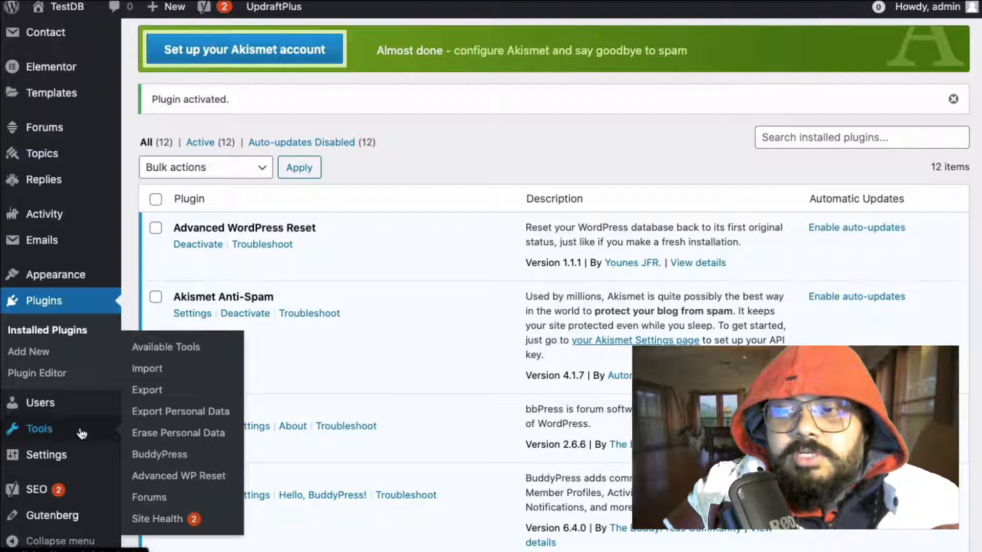
{"action": "left_click", "coordinate": [207, 474]}
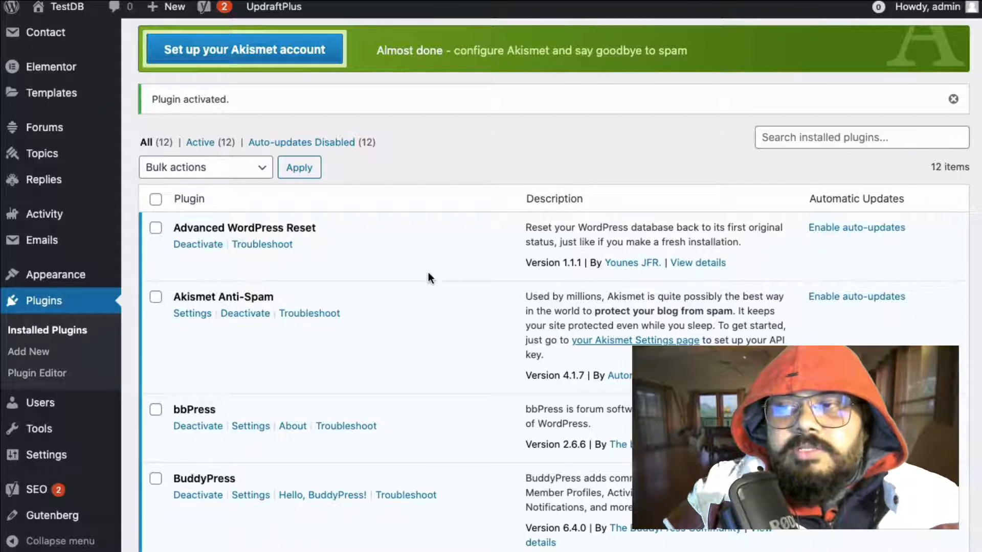
{"action": "scroll", "coordinate": [428, 276], "scroll_direction": "down", "scroll_amount": 3}
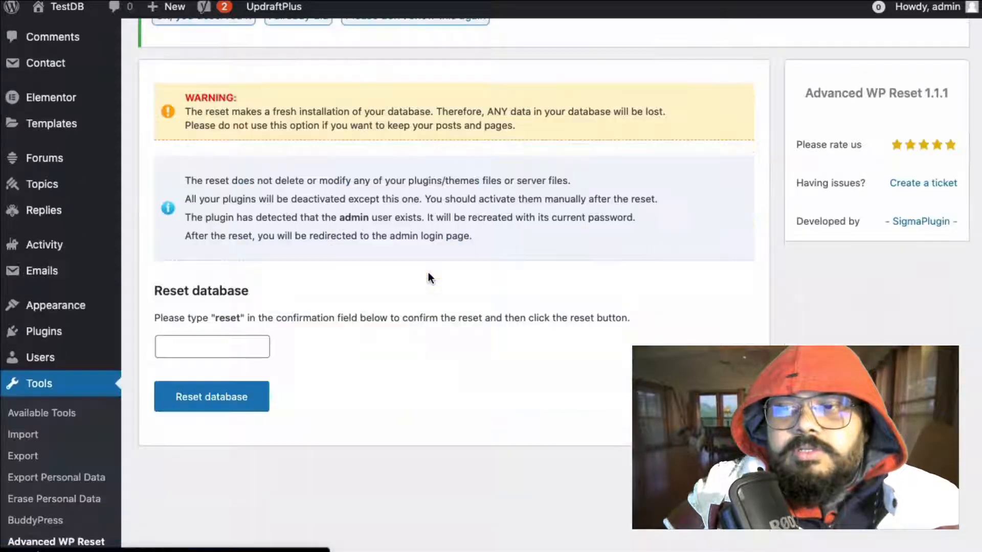
{"action": "left_click", "coordinate": [189, 344]}
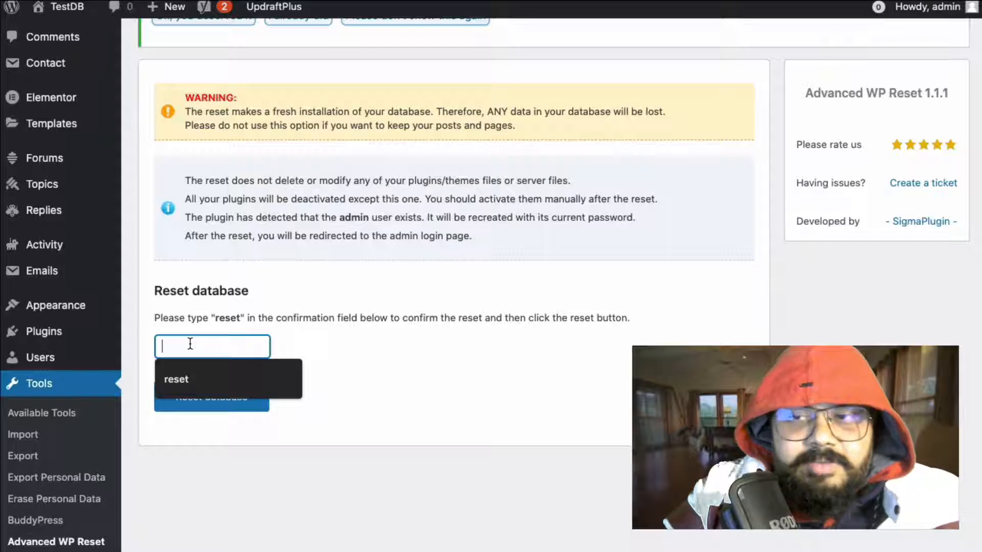
{"action": "left_click", "coordinate": [194, 379]}
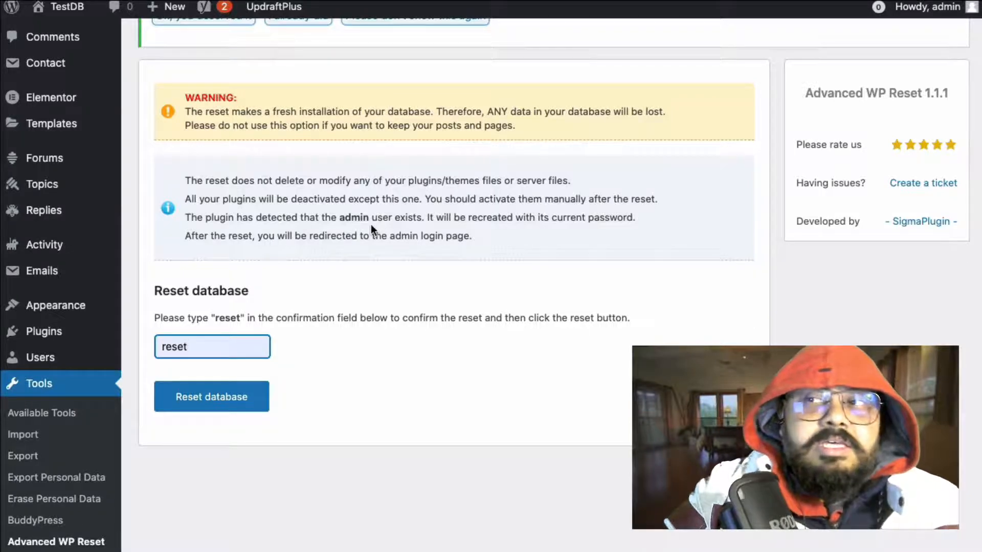
- Reset the TestDB site's database, confirm the irreversible operation and acknowledge its completion
{"action": "left_click", "coordinate": [222, 404]}
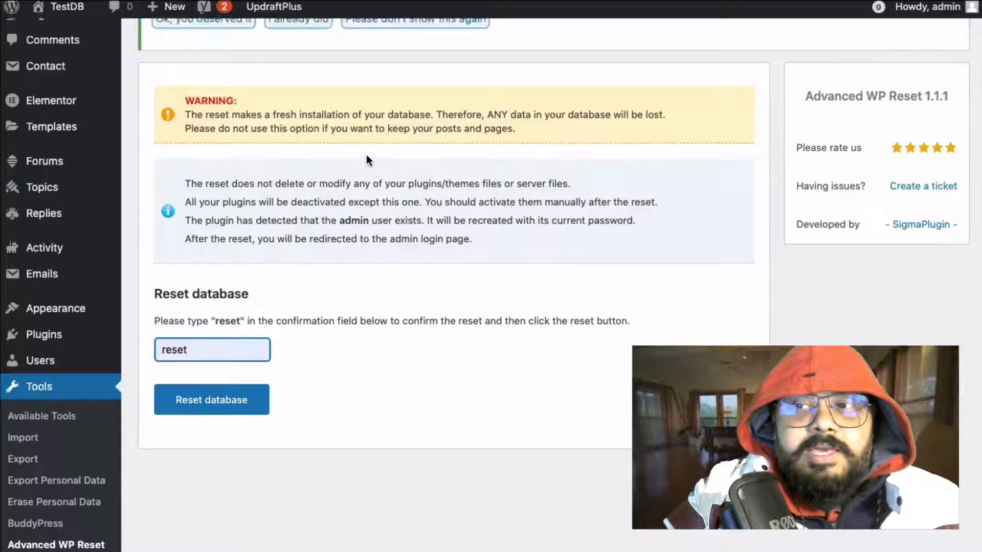
{"action": "scroll", "coordinate": [366, 154], "scroll_direction": "down", "scroll_amount": 5}
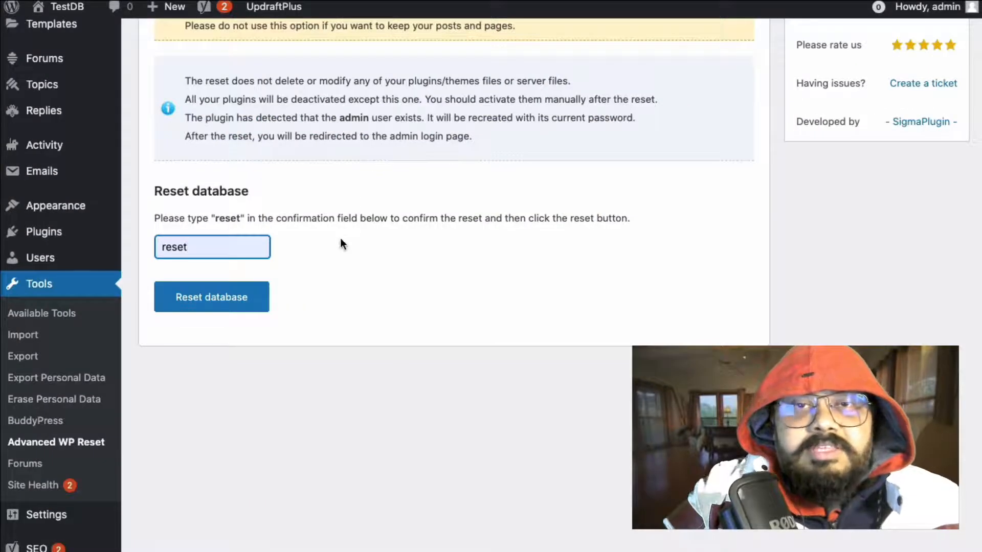
{"action": "left_click", "coordinate": [237, 298]}
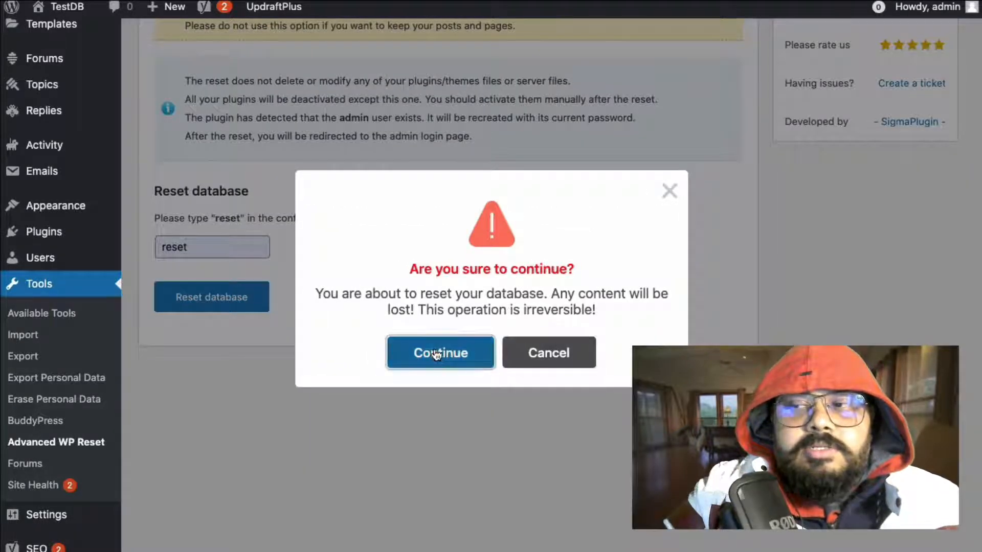
{"action": "left_click", "coordinate": [435, 354]}
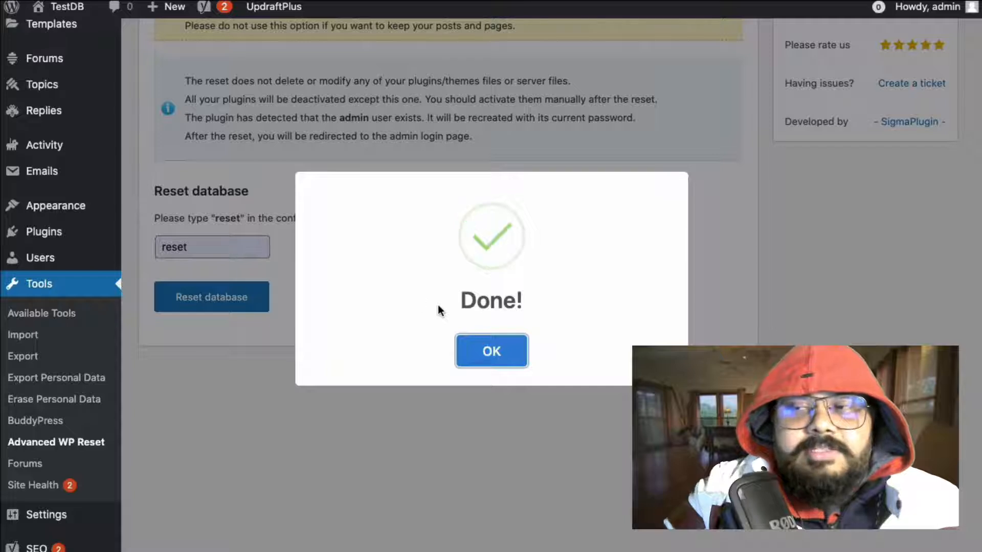
{"action": "left_click", "coordinate": [507, 353]}
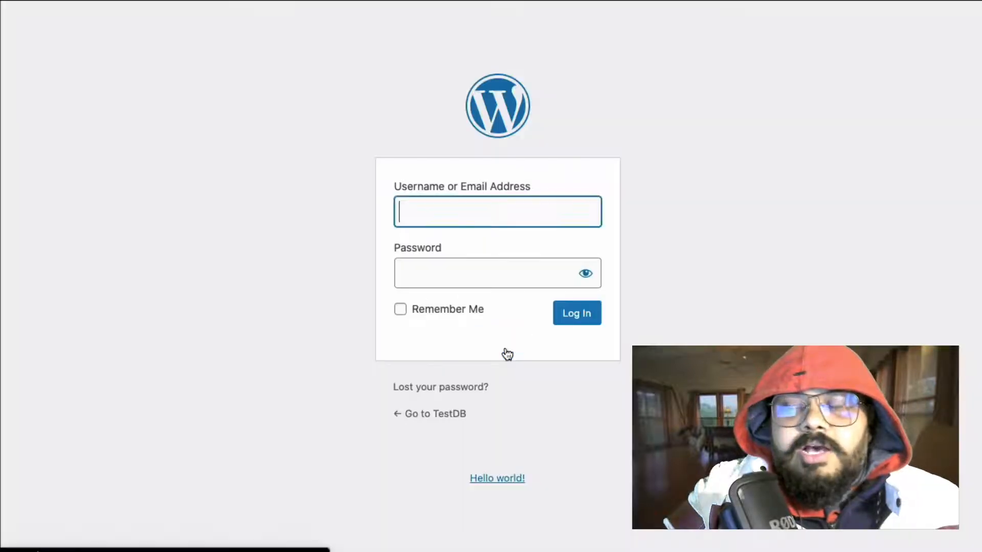
- Log back in to TestDB with the saved admin username and account password, then dismiss the password breach warning
{"action": "left_click", "coordinate": [450, 207]}
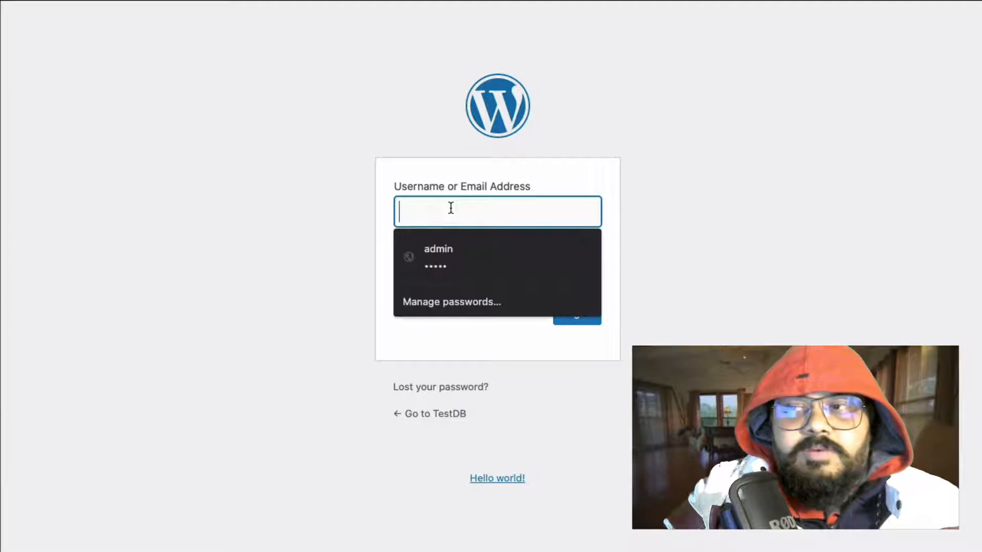
{"action": "left_click", "coordinate": [450, 256]}
{"action": "left_click", "coordinate": [576, 318]}
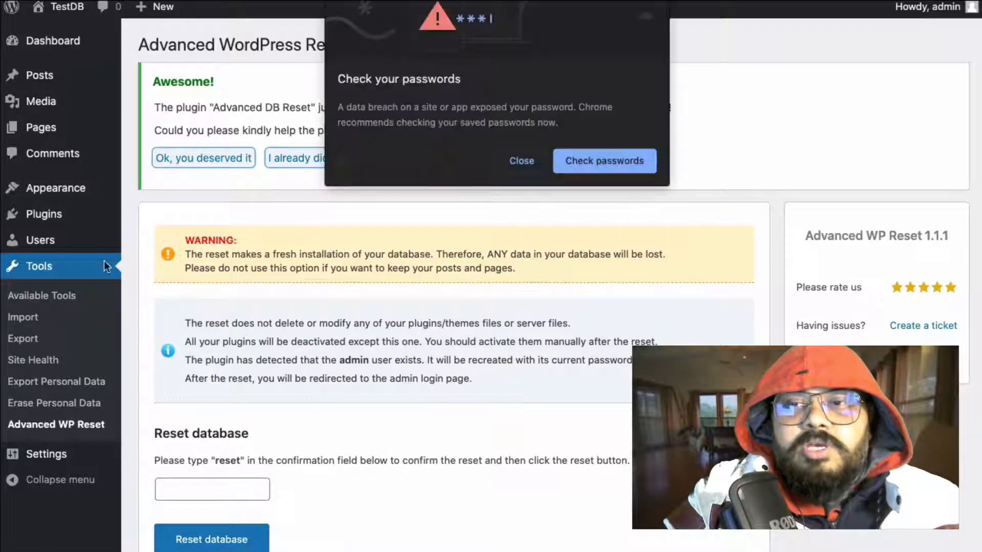
{"action": "left_click", "coordinate": [518, 162]}
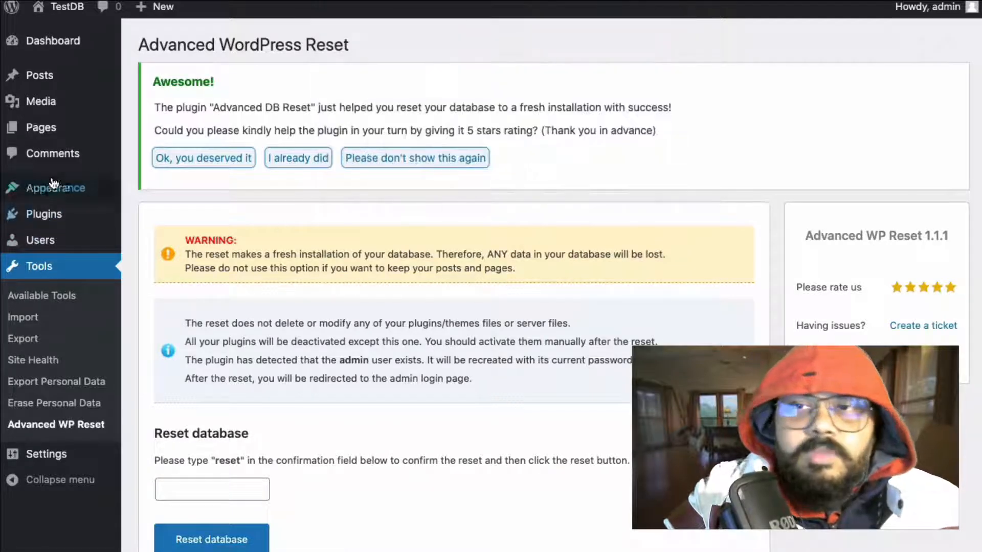
- Review the installed plugins list on the reset site and deactivate the Advanced WordPress Reset plugin
{"action": "mouse_move", "coordinate": [62, 238]}
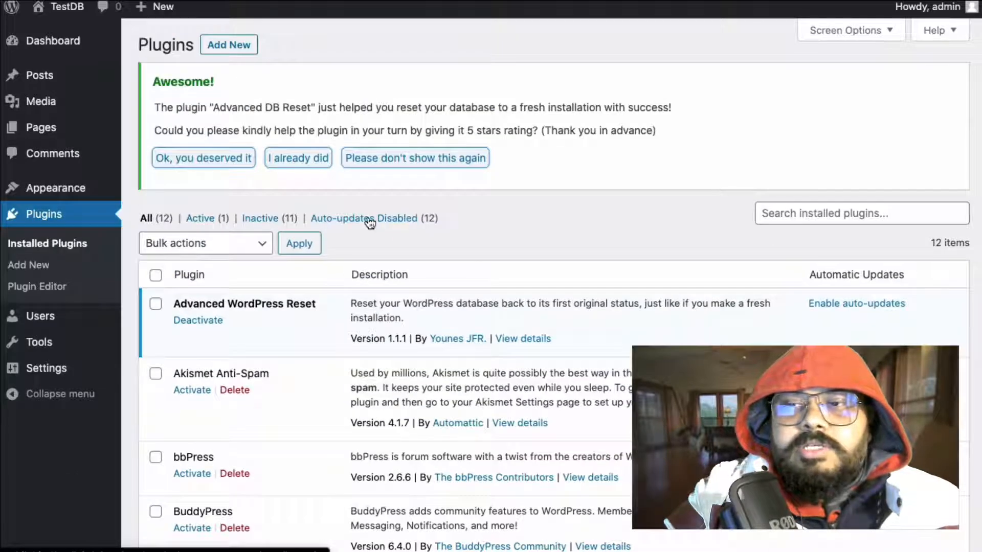
{"action": "scroll", "coordinate": [365, 230], "scroll_direction": "down", "scroll_amount": 10}
{"action": "scroll", "coordinate": [365, 230], "scroll_direction": "up", "scroll_amount": 10}
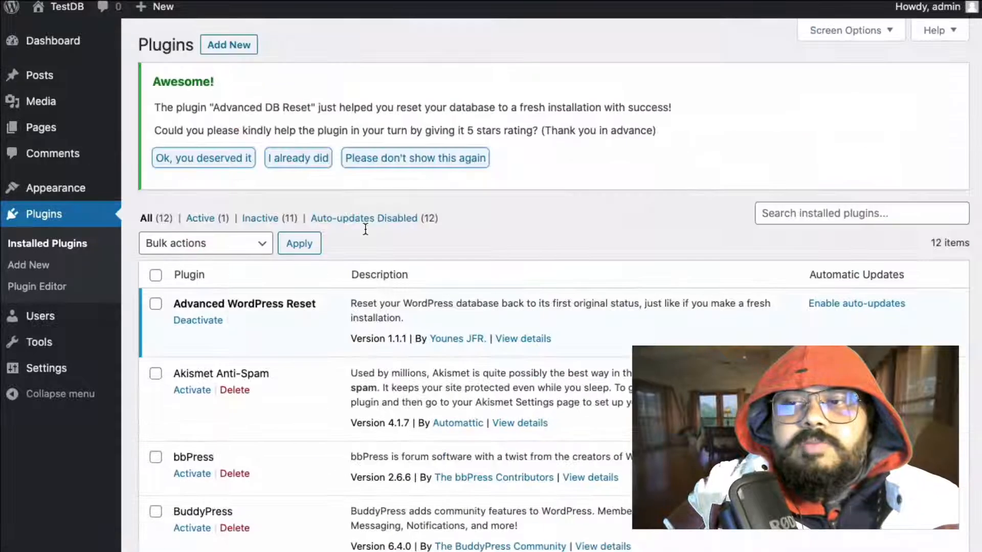
{"action": "left_click", "coordinate": [189, 319]}
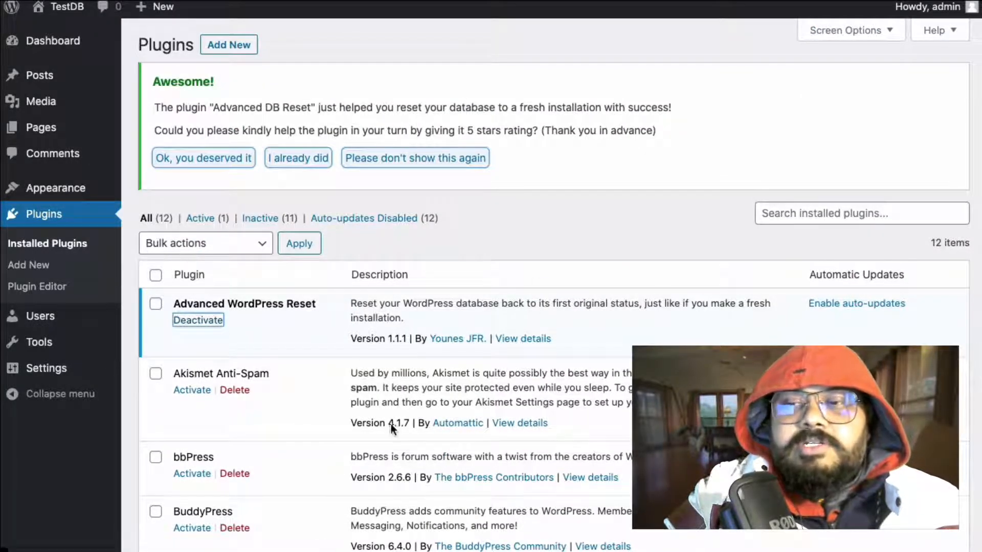
- Activate UpdraftPlus - Backup/Restore, dismiss its welcome notice and open its backup and restore settings
{"action": "scroll", "coordinate": [349, 275], "scroll_direction": "down", "scroll_amount": 10}
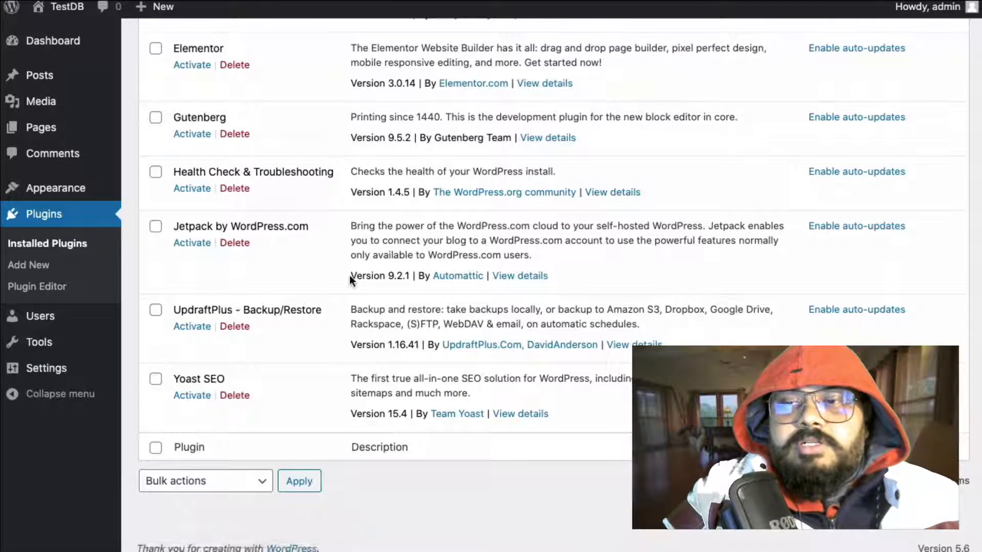
{"action": "scroll", "coordinate": [348, 275], "scroll_direction": "up", "scroll_amount": 10}
{"action": "scroll", "coordinate": [348, 275], "scroll_direction": "down", "scroll_amount": 8}
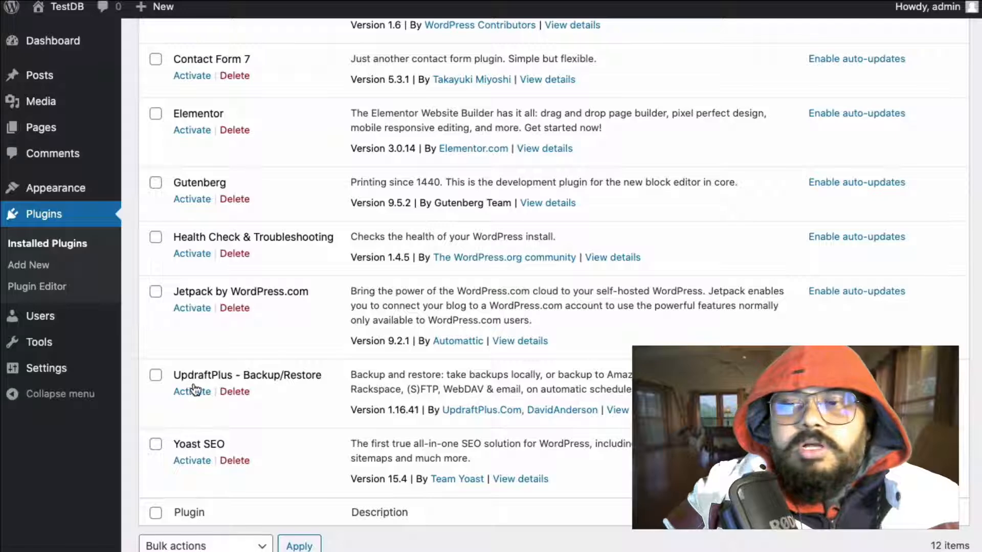
{"action": "left_click", "coordinate": [194, 390]}
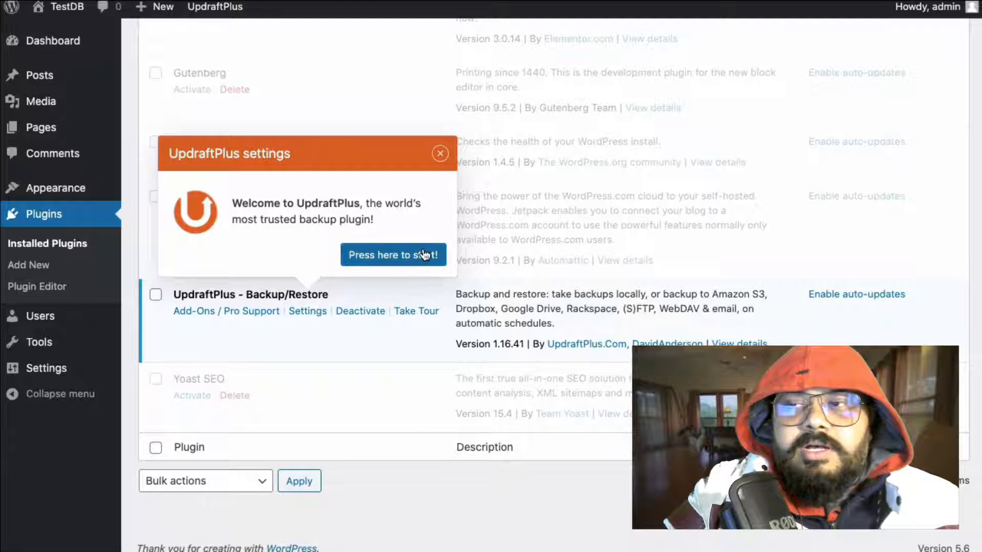
{"action": "left_click", "coordinate": [439, 153]}
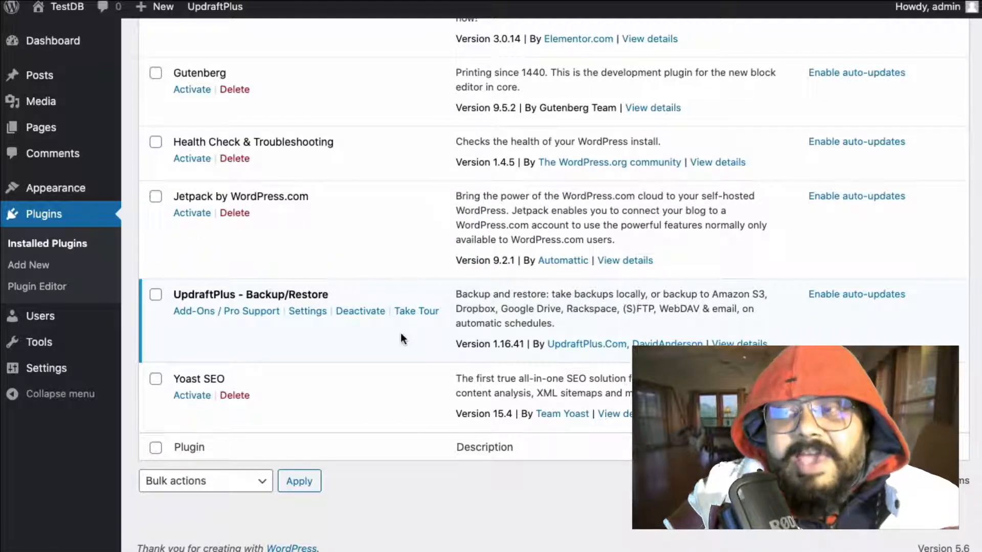
{"action": "left_click", "coordinate": [309, 311]}
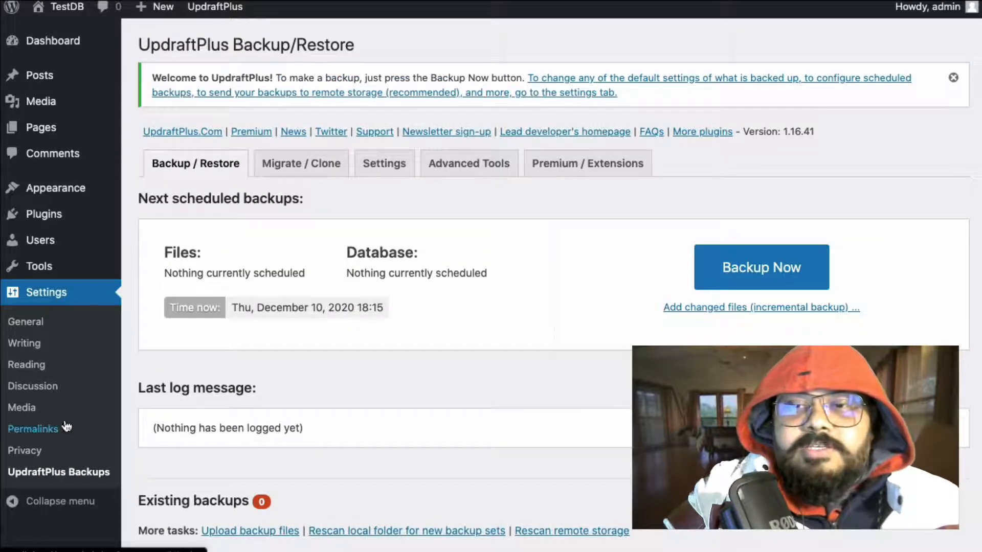
- Search the plugin directory for "updraft"
{"action": "mouse_move", "coordinate": [56, 214]}
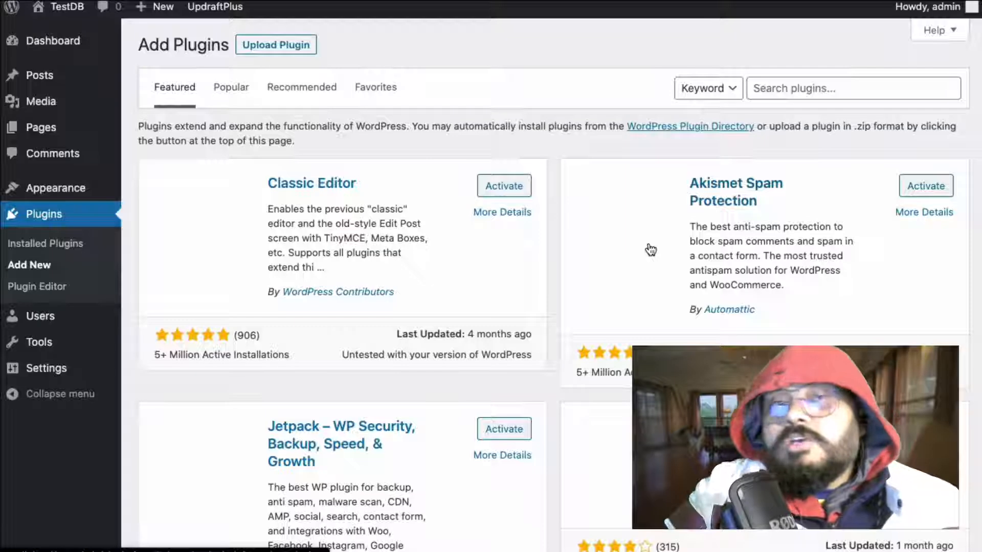
{"action": "left_click", "coordinate": [793, 87]}
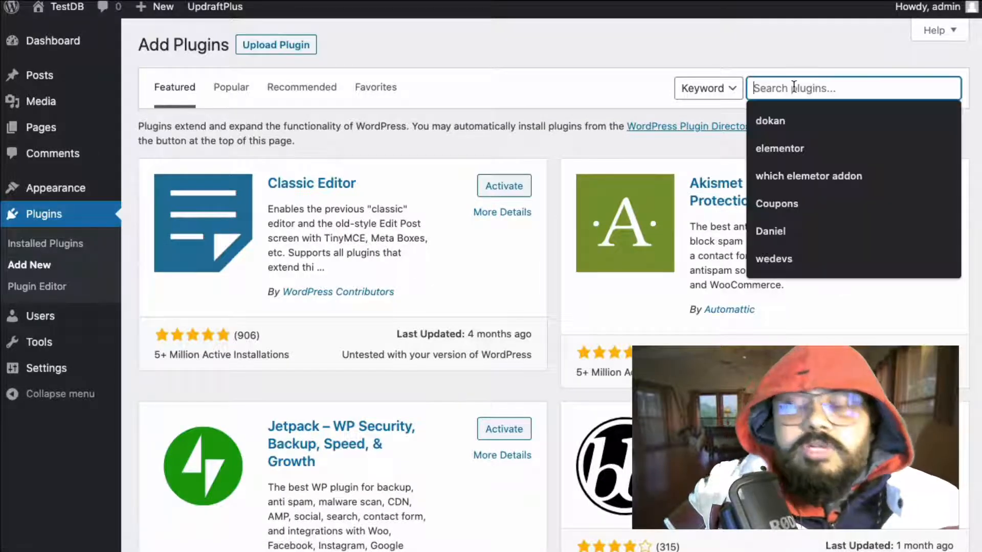
{"action": "type", "text": "upd"}
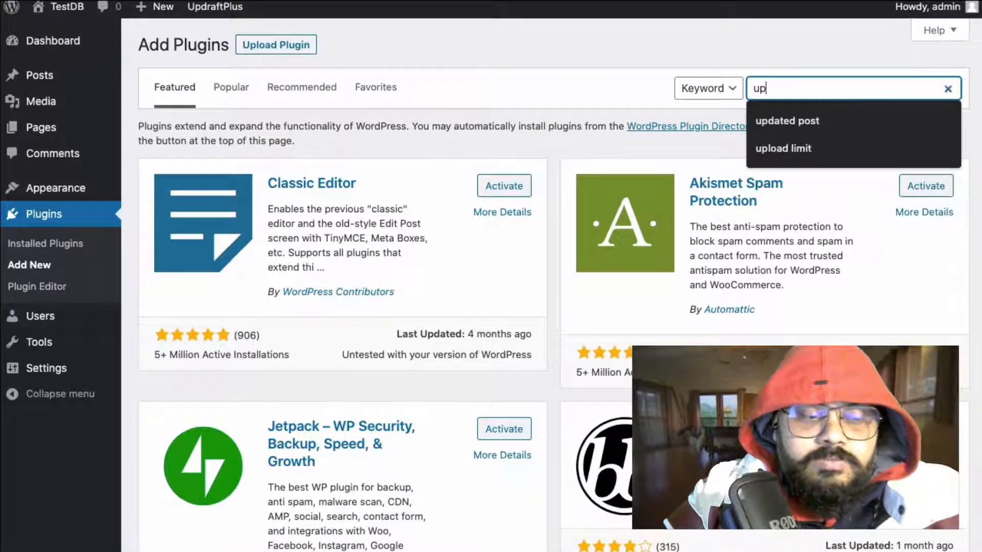
{"action": "type", "text": "raft"}
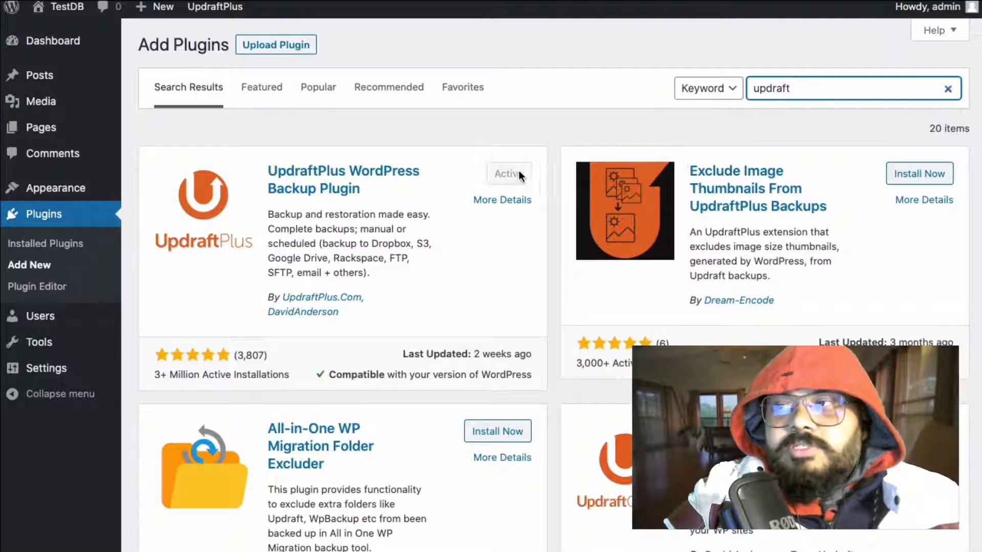
- Read through the description of the UpdraftPlus WordPress Backup Plugin in its details window, then close it
{"action": "left_click", "coordinate": [342, 173]}
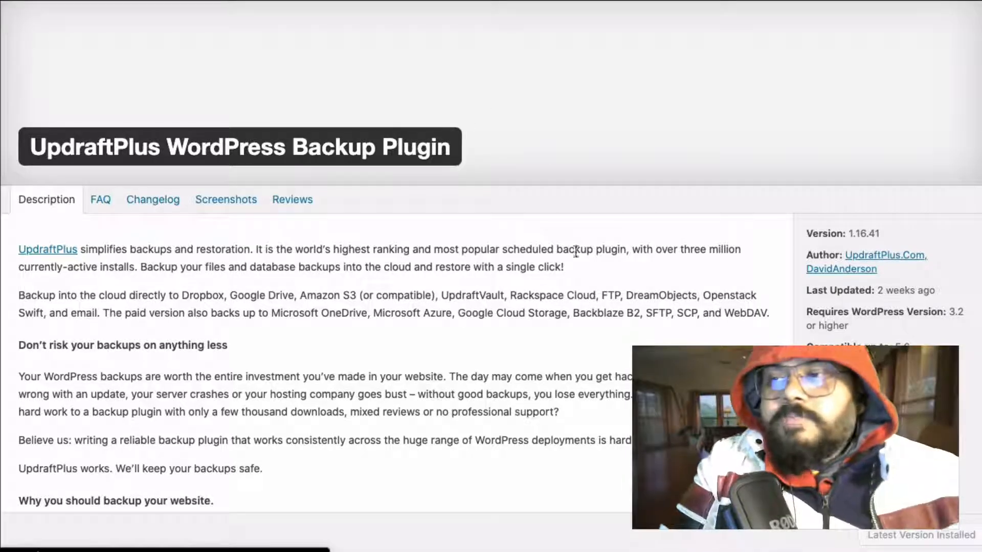
{"action": "scroll", "coordinate": [445, 222], "scroll_direction": "down", "scroll_amount": 1}
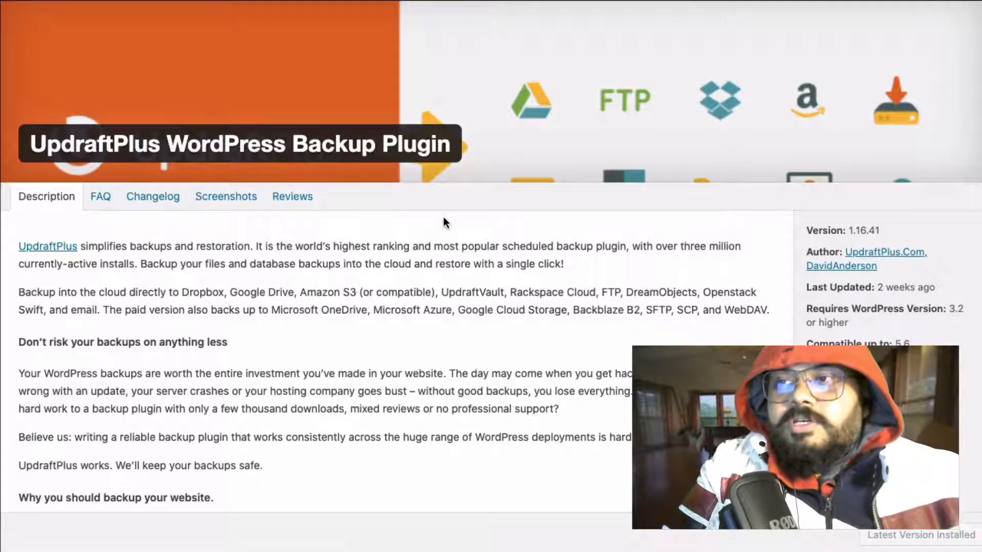
{"action": "scroll", "coordinate": [444, 217], "scroll_direction": "down", "scroll_amount": 8}
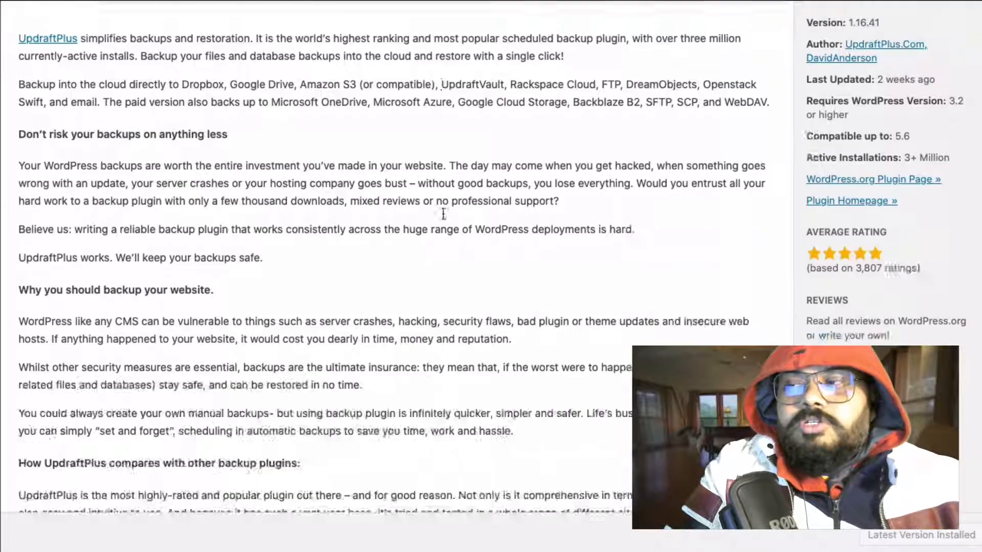
{"action": "scroll", "coordinate": [443, 214], "scroll_direction": "down", "scroll_amount": 15}
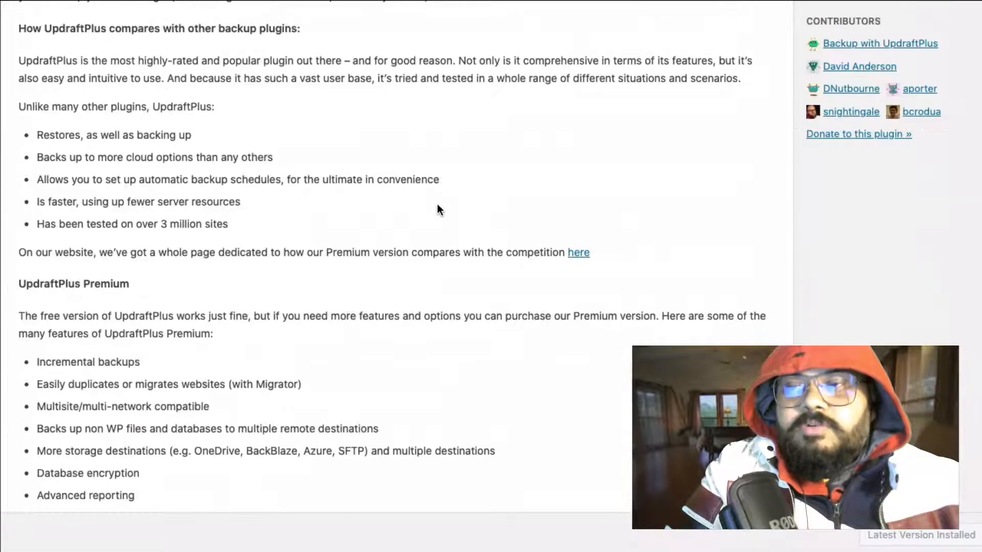
{"action": "scroll", "coordinate": [436, 203], "scroll_direction": "down", "scroll_amount": 7}
{"action": "scroll", "coordinate": [436, 204], "scroll_direction": "up", "scroll_amount": 20}
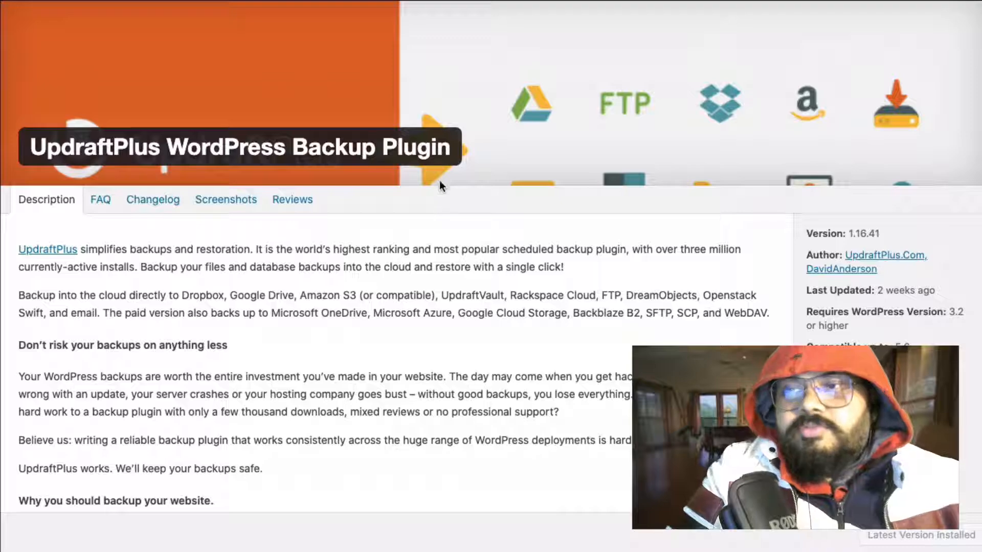
{"action": "scroll", "coordinate": [442, 177], "scroll_direction": "down", "scroll_amount": 20}
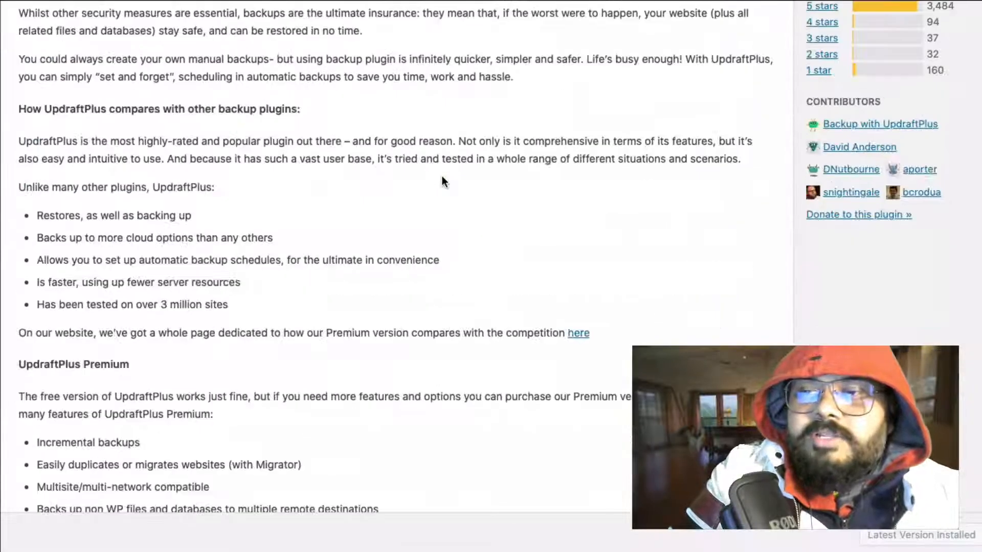
{"action": "scroll", "coordinate": [442, 176], "scroll_direction": "down", "scroll_amount": 9}
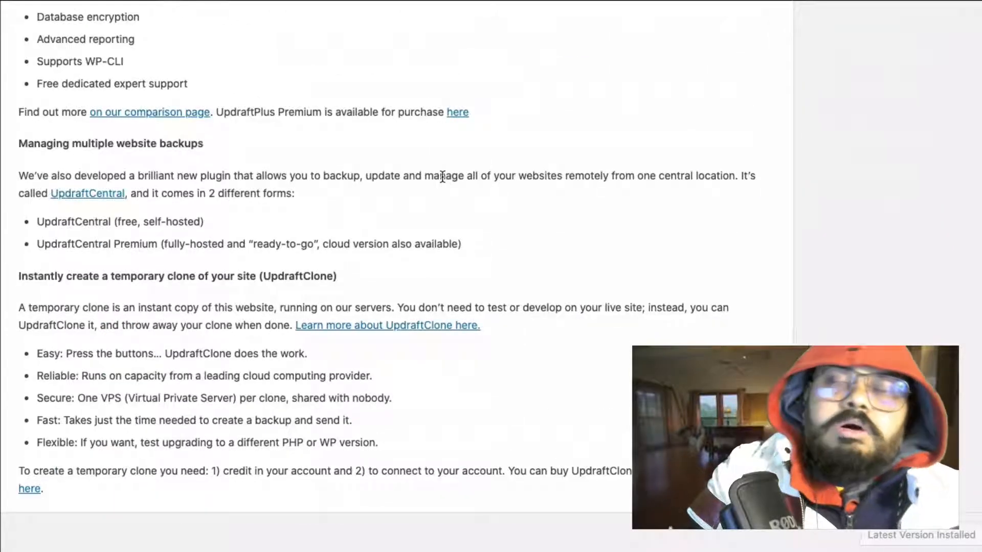
{"action": "scroll", "coordinate": [442, 177], "scroll_direction": "up", "scroll_amount": 20}
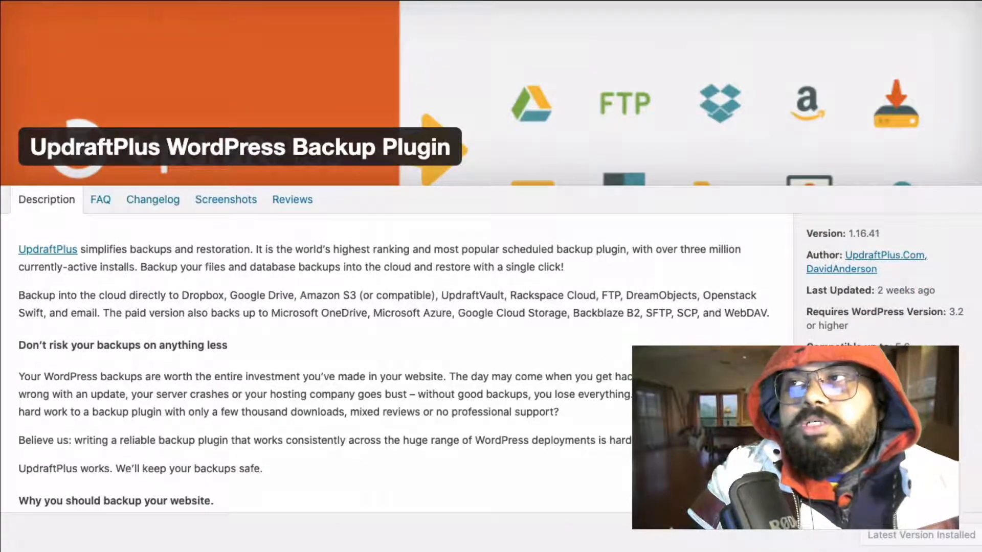
{"action": "key", "text": "Escape"}
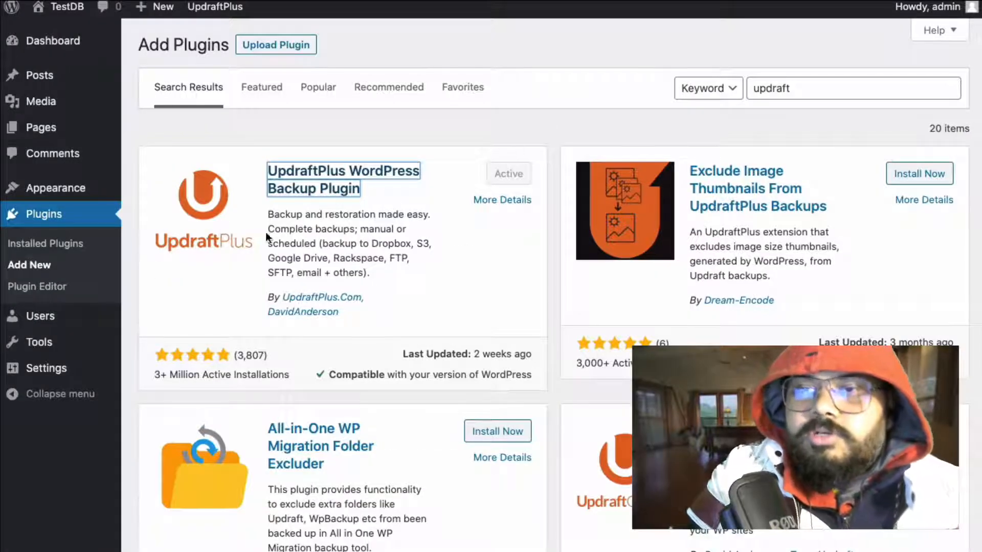
- Open the UpdraftPlus - Backup/Restore settings from the list of installed plugins
{"action": "left_click", "coordinate": [65, 244]}
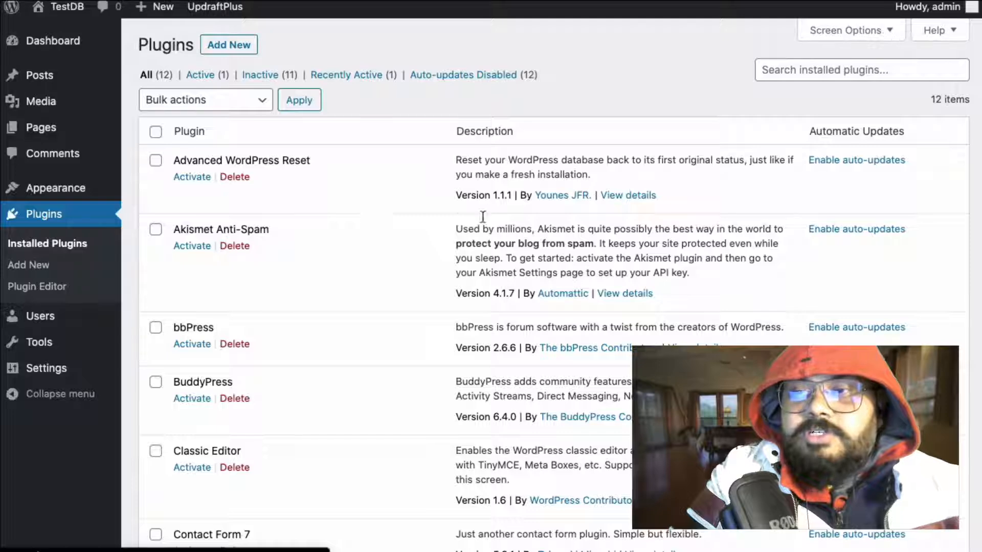
{"action": "scroll", "coordinate": [368, 211], "scroll_direction": "down", "scroll_amount": 10}
{"action": "scroll", "coordinate": [371, 213], "scroll_direction": "down", "scroll_amount": 3}
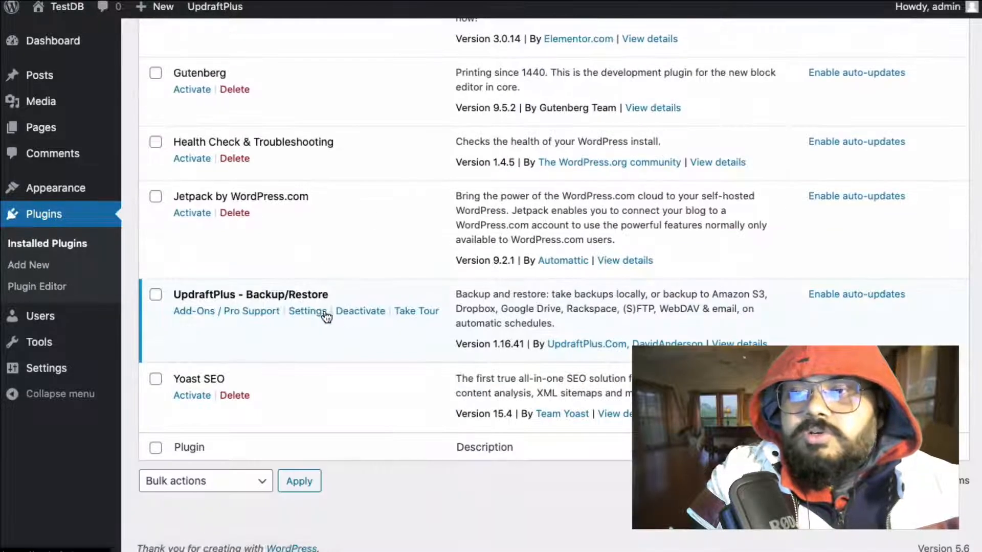
{"action": "left_click", "coordinate": [307, 311]}
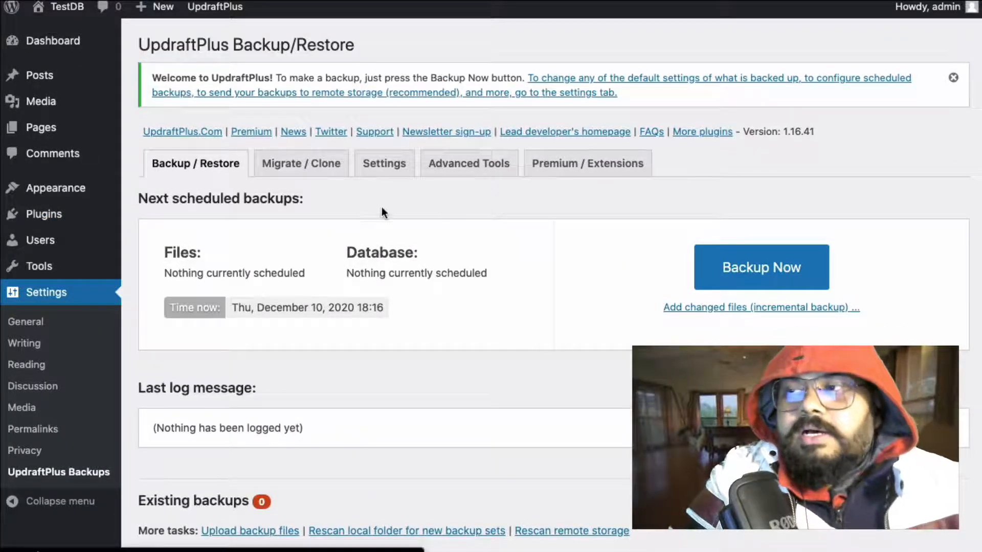
- Run a new UpdraftPlus backup that includes the database and files, and close the completion notice
{"action": "left_click", "coordinate": [737, 278]}
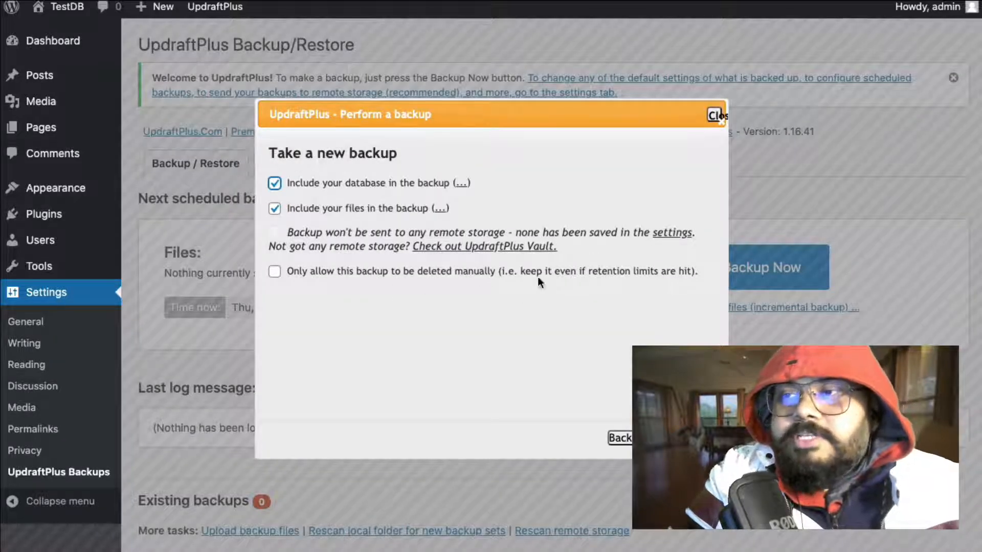
{"action": "left_click", "coordinate": [620, 437]}
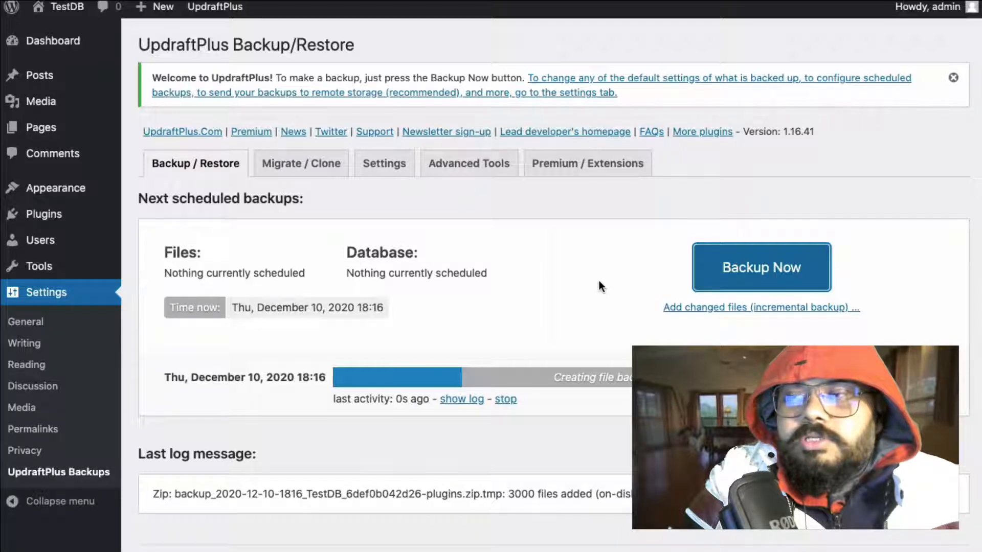
{"action": "scroll", "coordinate": [575, 269], "scroll_direction": "down", "scroll_amount": 3}
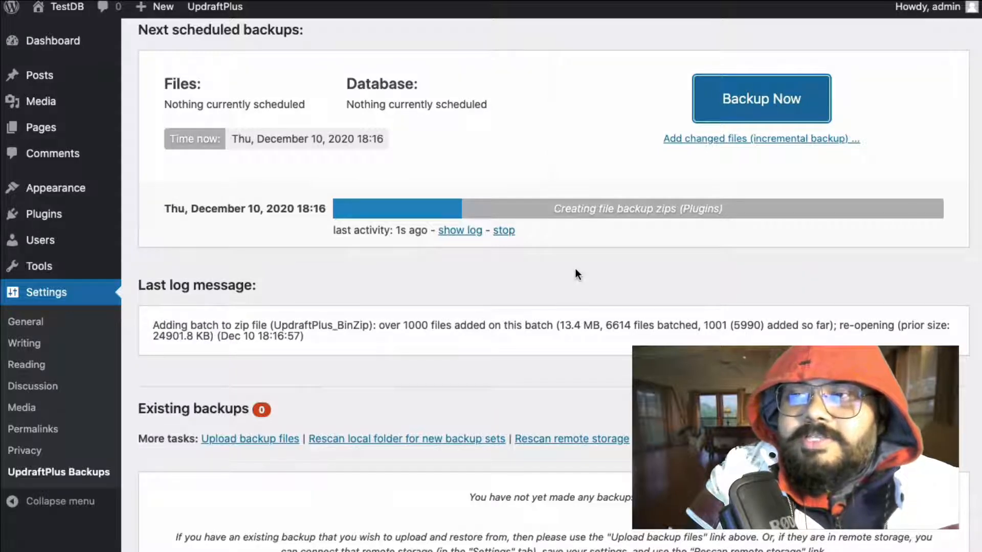
{"action": "scroll", "coordinate": [575, 268], "scroll_direction": "up", "scroll_amount": 3}
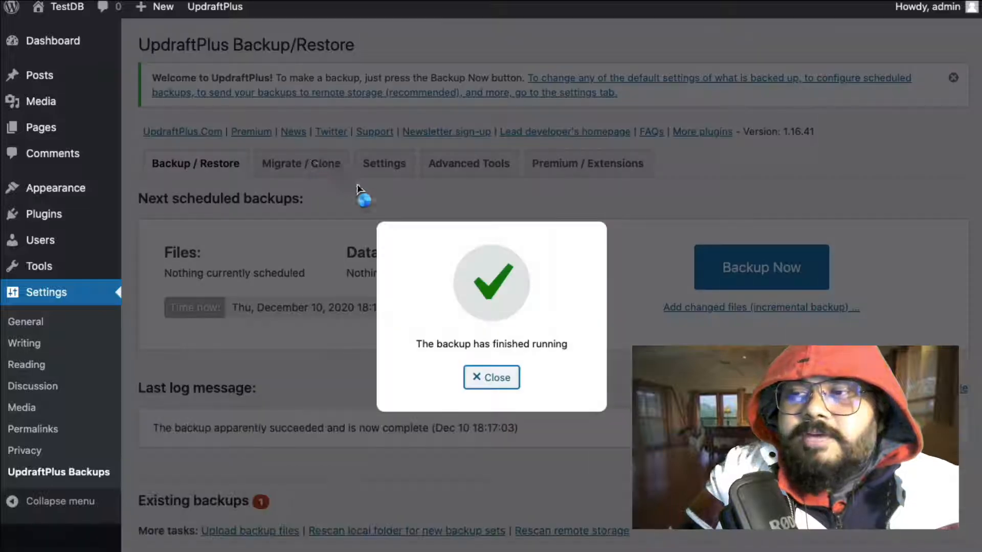
{"action": "left_click", "coordinate": [495, 378]}
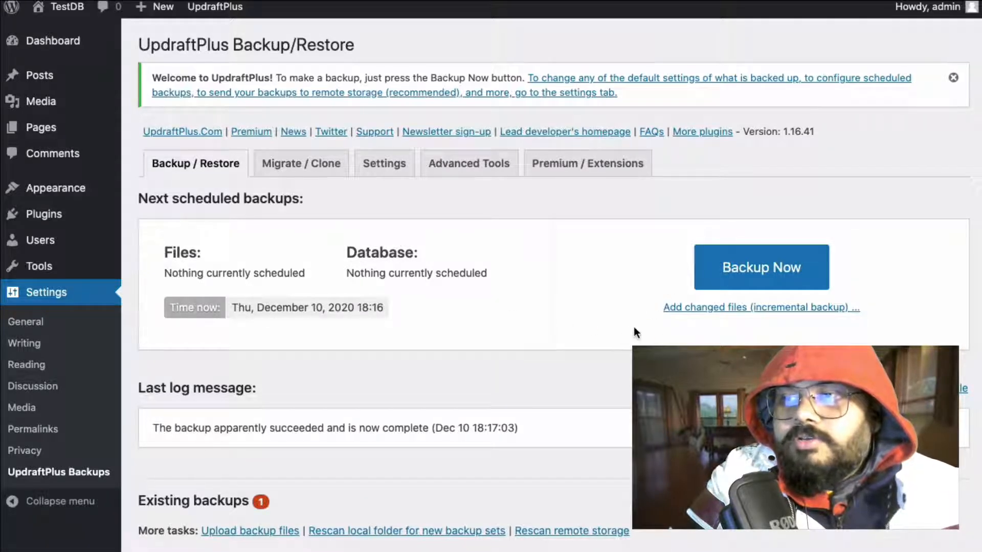
- Download the others archive of the Dec 10, 2020 18:16 backup to the Image collection folder as a zip
{"action": "scroll", "coordinate": [633, 327], "scroll_direction": "down", "scroll_amount": 3}
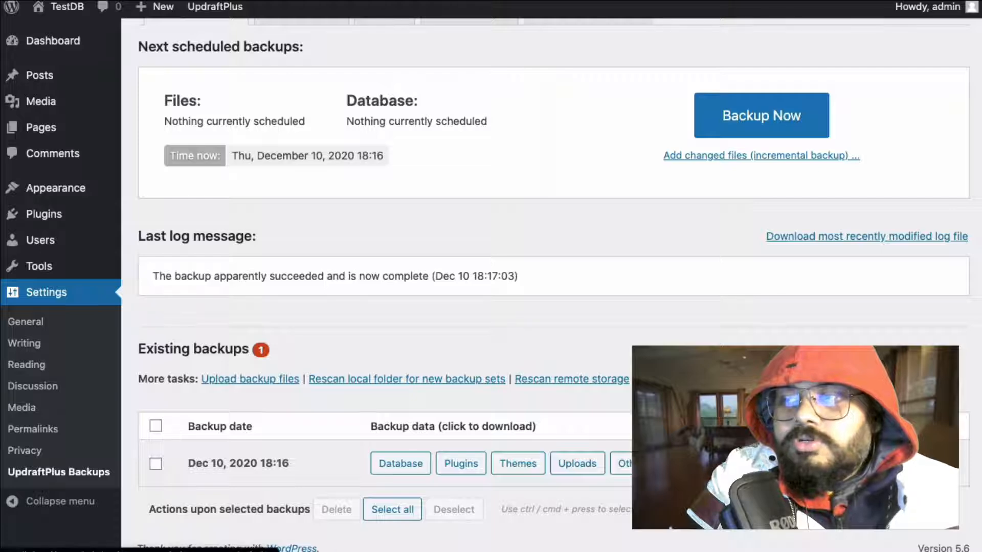
{"action": "left_click", "coordinate": [621, 463]}
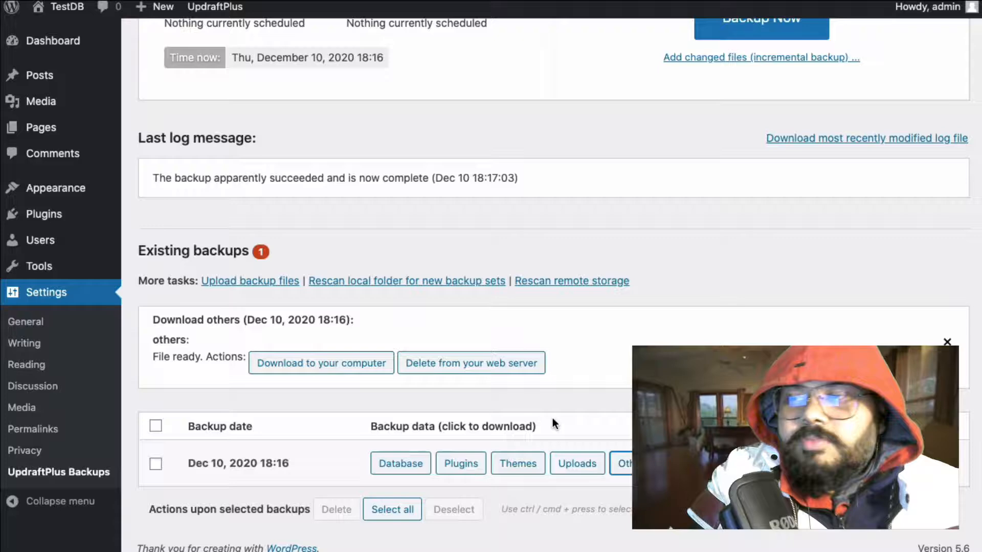
{"action": "left_click", "coordinate": [342, 365]}
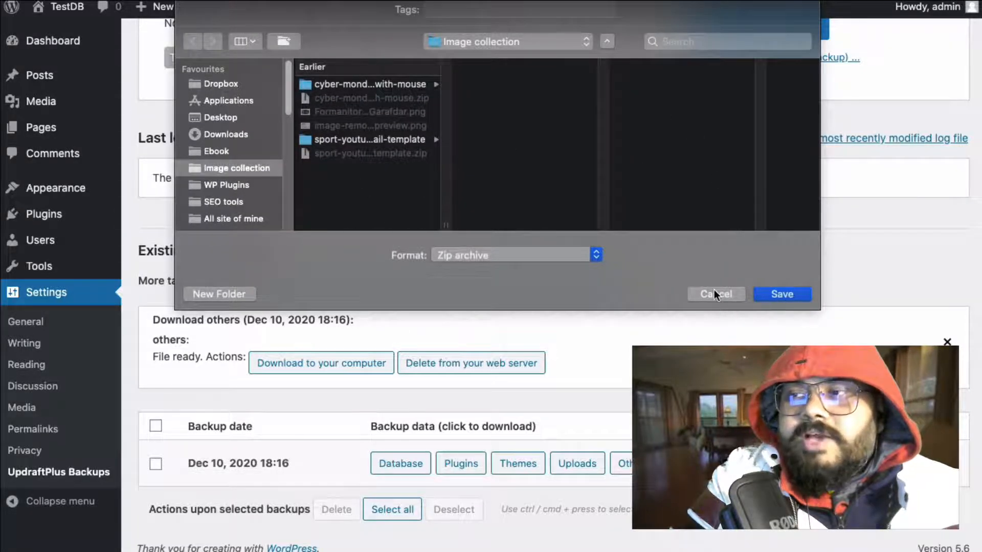
{"action": "left_click", "coordinate": [782, 294]}
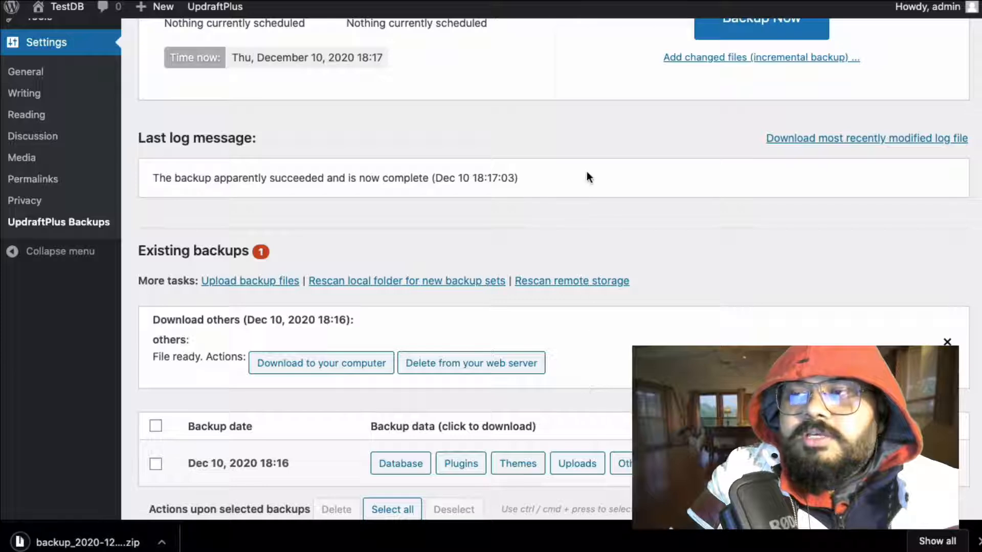
- Look over the backup overview and the options for cloning or migrating the site
{"action": "scroll", "coordinate": [587, 172], "scroll_direction": "up", "scroll_amount": 5}
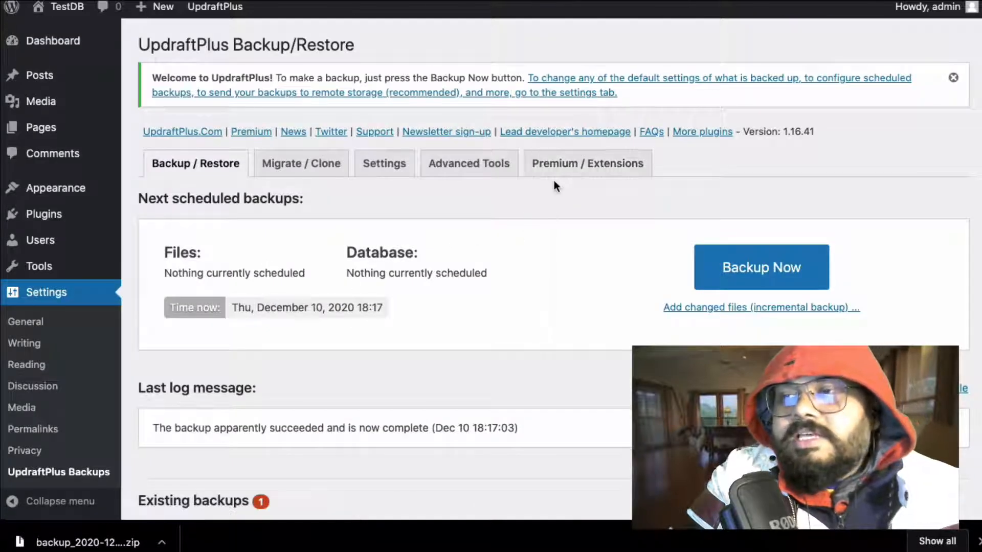
{"action": "scroll", "coordinate": [556, 185], "scroll_direction": "down", "scroll_amount": 3}
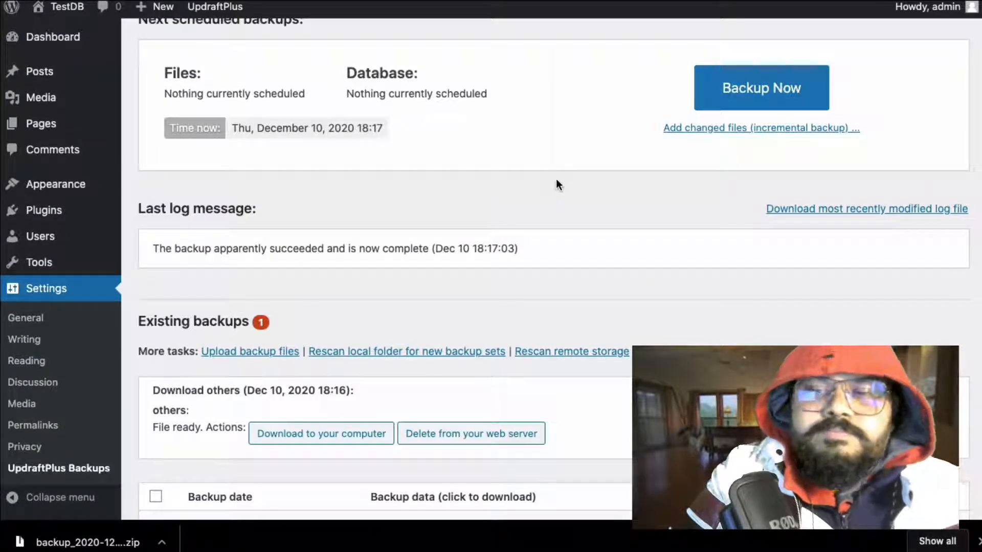
{"action": "scroll", "coordinate": [557, 184], "scroll_direction": "up", "scroll_amount": 3}
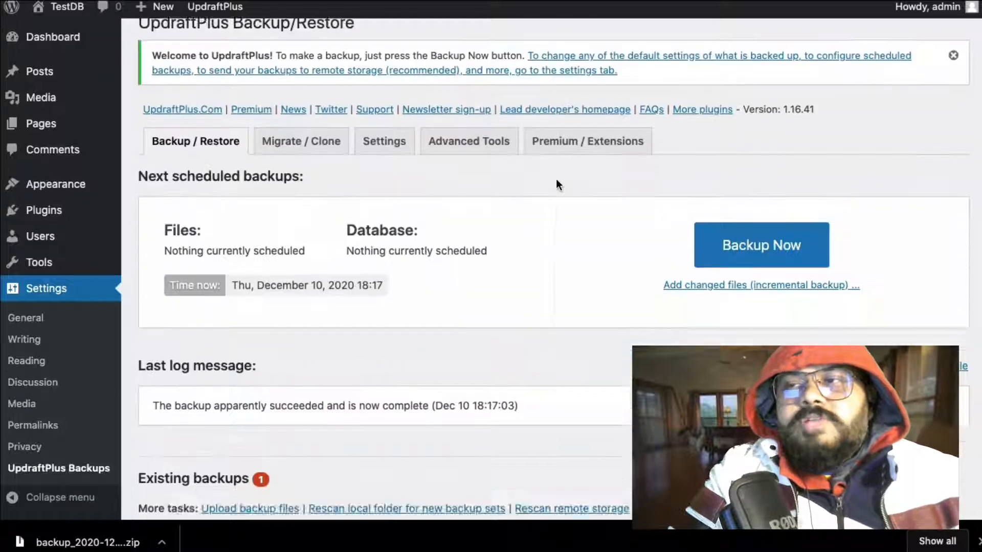
{"action": "scroll", "coordinate": [556, 184], "scroll_direction": "down", "scroll_amount": 5}
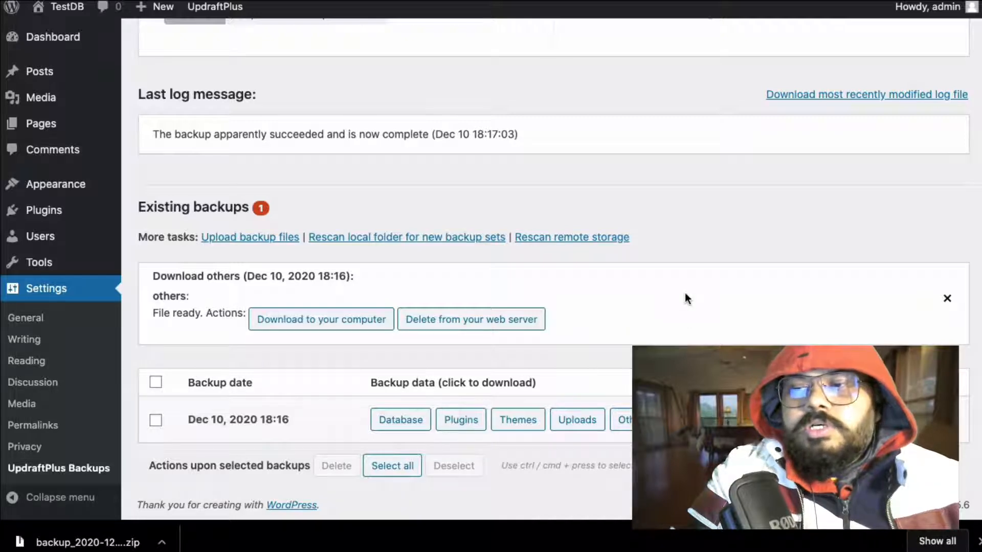
{"action": "scroll", "coordinate": [685, 295], "scroll_direction": "up", "scroll_amount": 6}
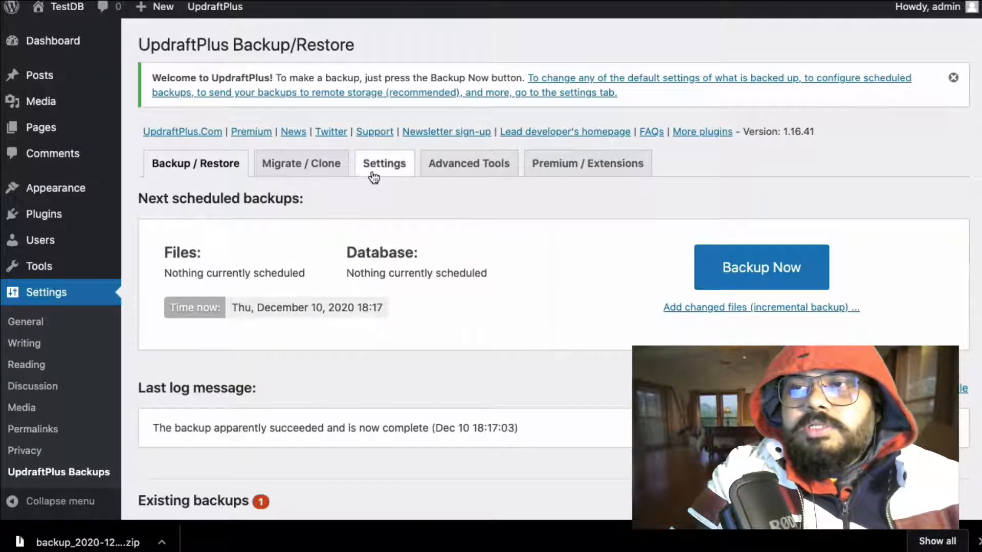
{"action": "left_click", "coordinate": [300, 171]}
{"action": "scroll", "coordinate": [447, 241], "scroll_direction": "down", "scroll_amount": 5}
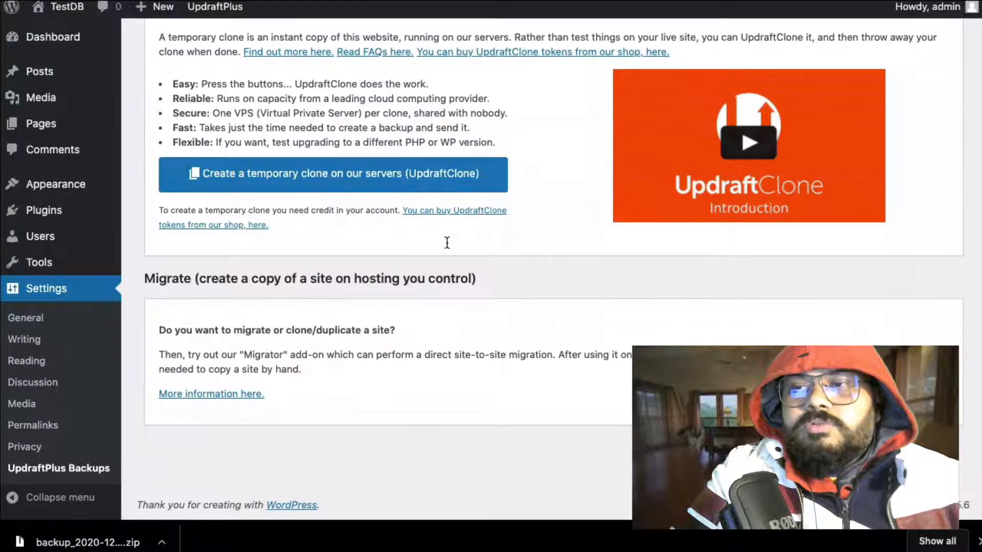
{"action": "scroll", "coordinate": [446, 241], "scroll_direction": "up", "scroll_amount": 5}
- Review the UpdraftPlus settings, including the backup schedules, remote storage choices, file inclusions and expert options
{"action": "left_click", "coordinate": [394, 179]}
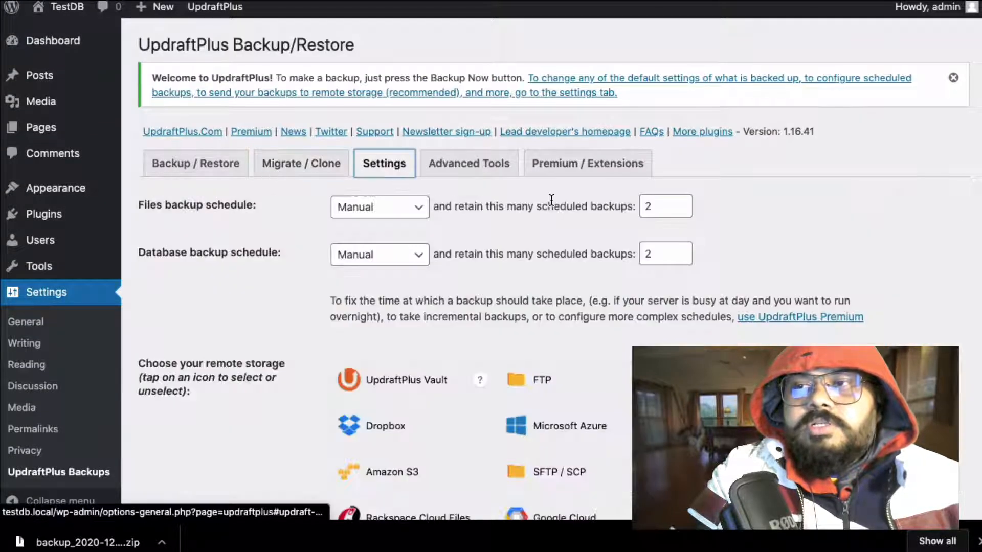
{"action": "scroll", "coordinate": [493, 217], "scroll_direction": "down", "scroll_amount": 1}
{"action": "scroll", "coordinate": [442, 205], "scroll_direction": "down", "scroll_amount": 6}
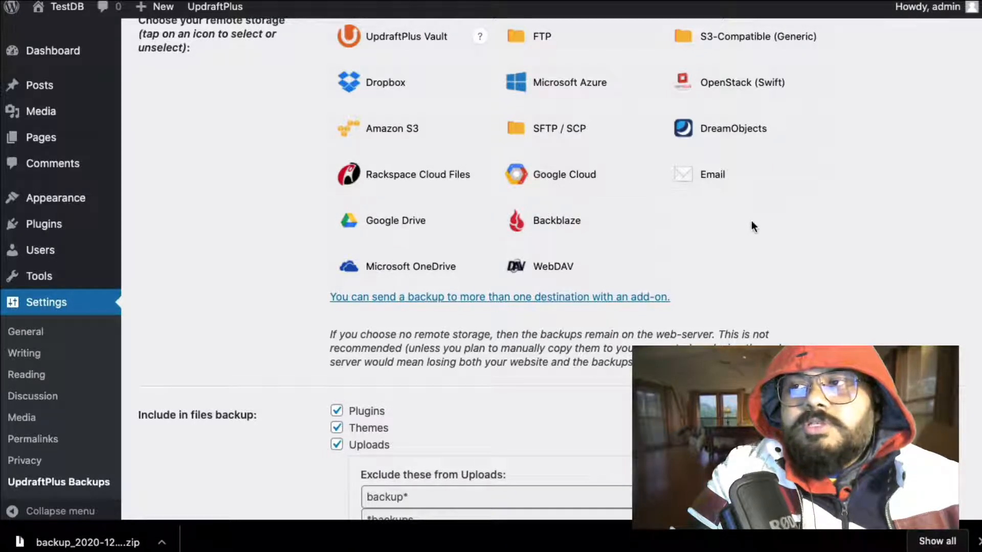
{"action": "scroll", "coordinate": [736, 221], "scroll_direction": "up", "scroll_amount": 2}
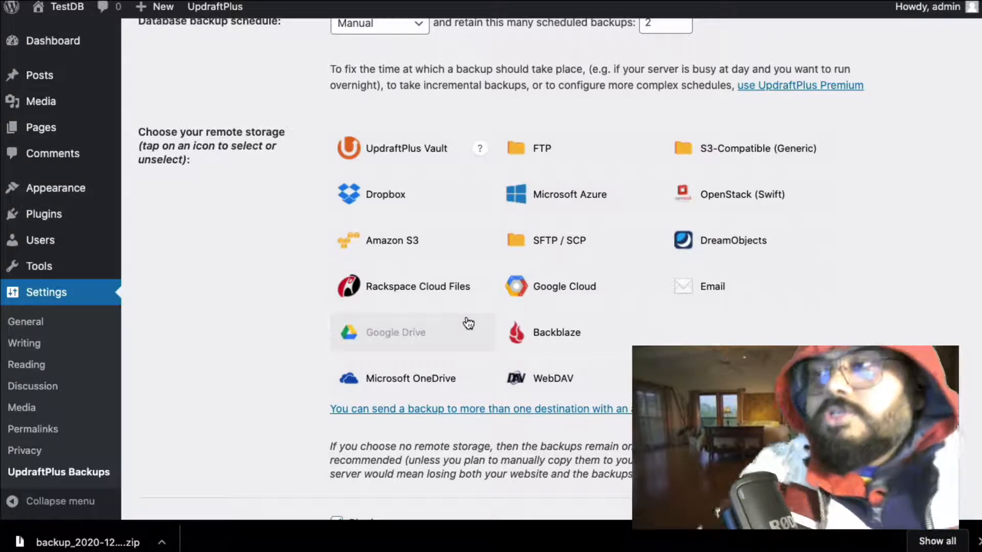
{"action": "scroll", "coordinate": [469, 322], "scroll_direction": "down", "scroll_amount": 10}
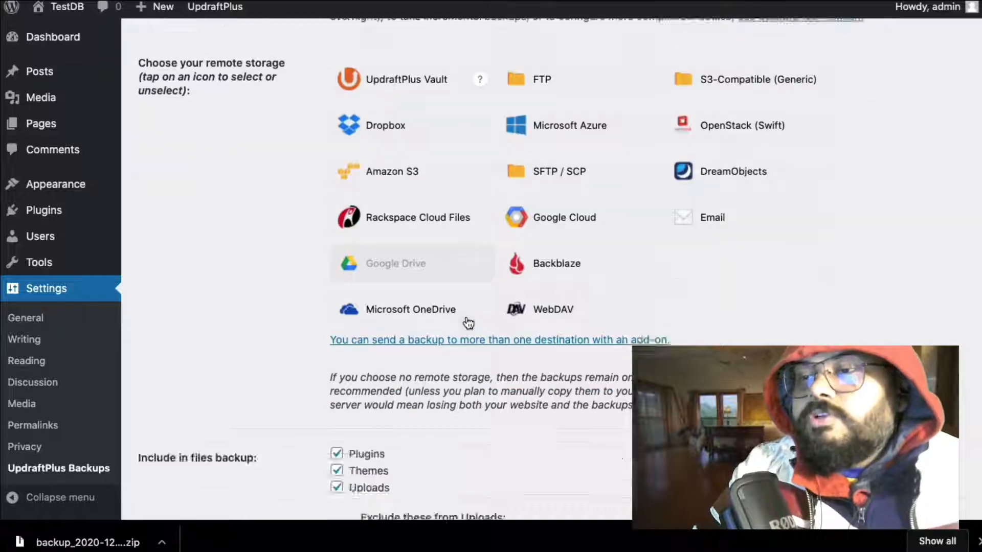
{"action": "scroll", "coordinate": [466, 321], "scroll_direction": "down", "scroll_amount": 10}
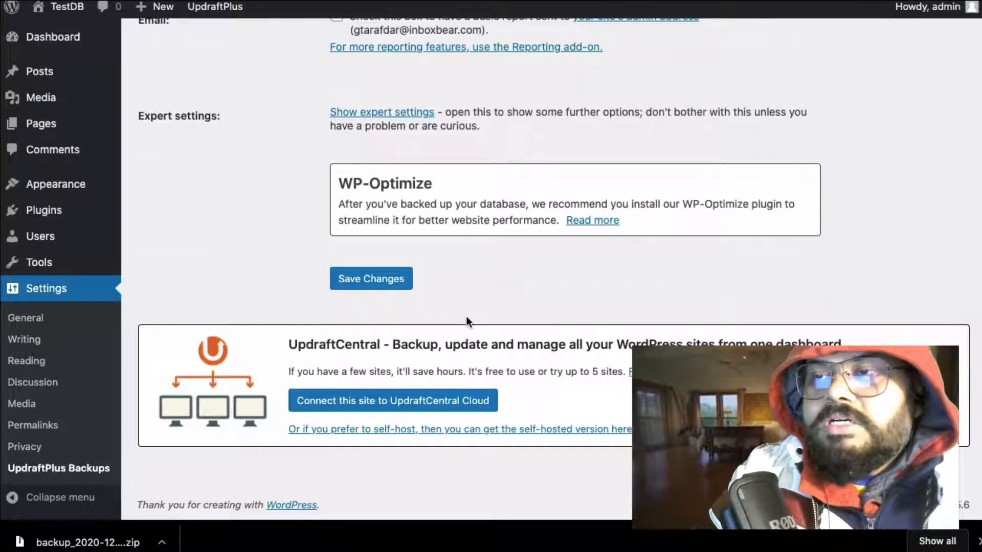
{"action": "scroll", "coordinate": [466, 322], "scroll_direction": "up", "scroll_amount": 20}
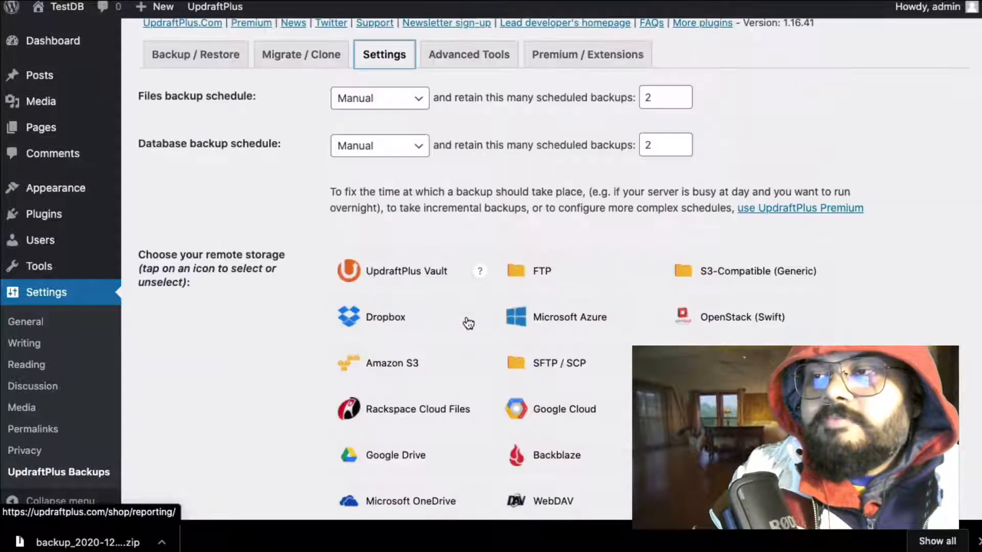
{"action": "scroll", "coordinate": [467, 322], "scroll_direction": "up", "scroll_amount": 2}
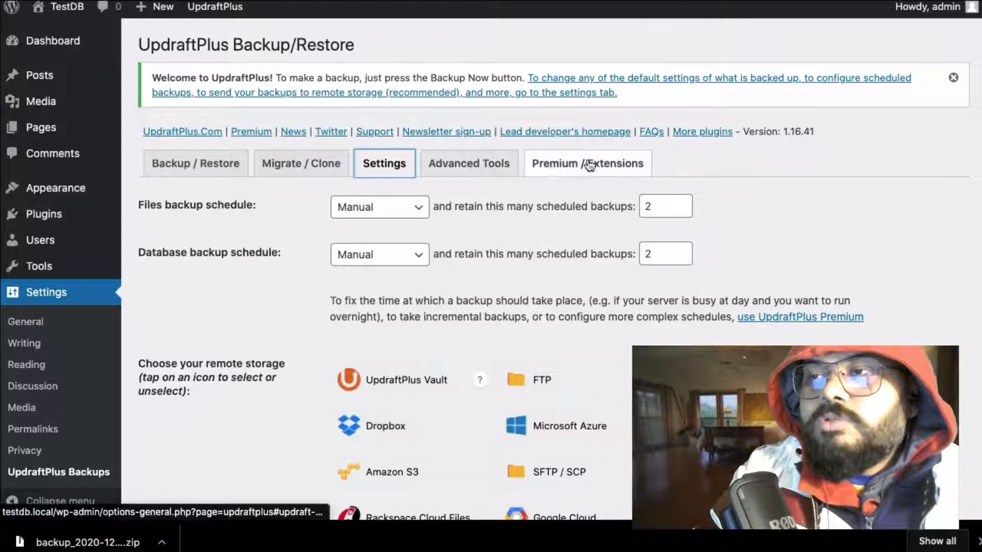
- Examine the site information shown in the UpdraftPlus advanced tools
{"action": "left_click", "coordinate": [469, 164]}
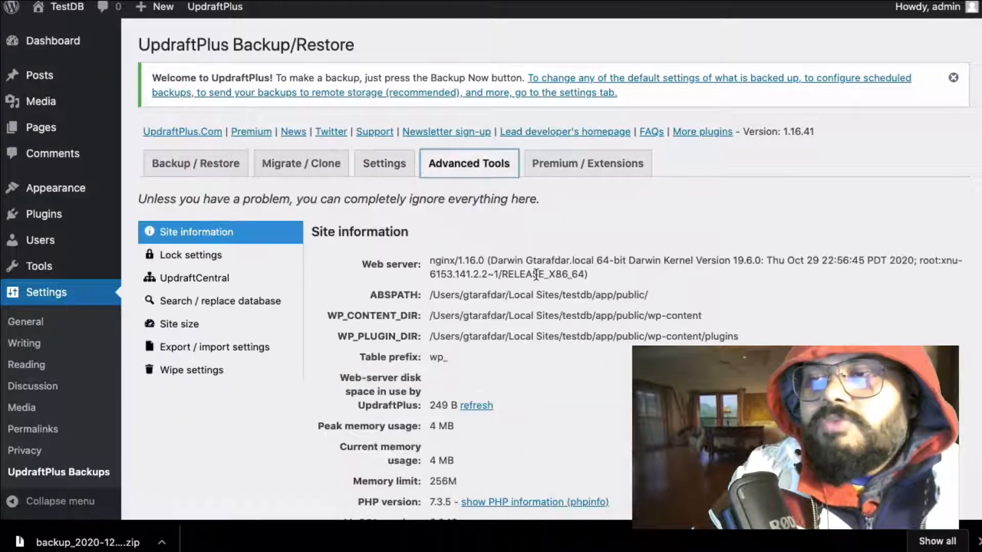
{"action": "scroll", "coordinate": [536, 274], "scroll_direction": "down", "scroll_amount": 6}
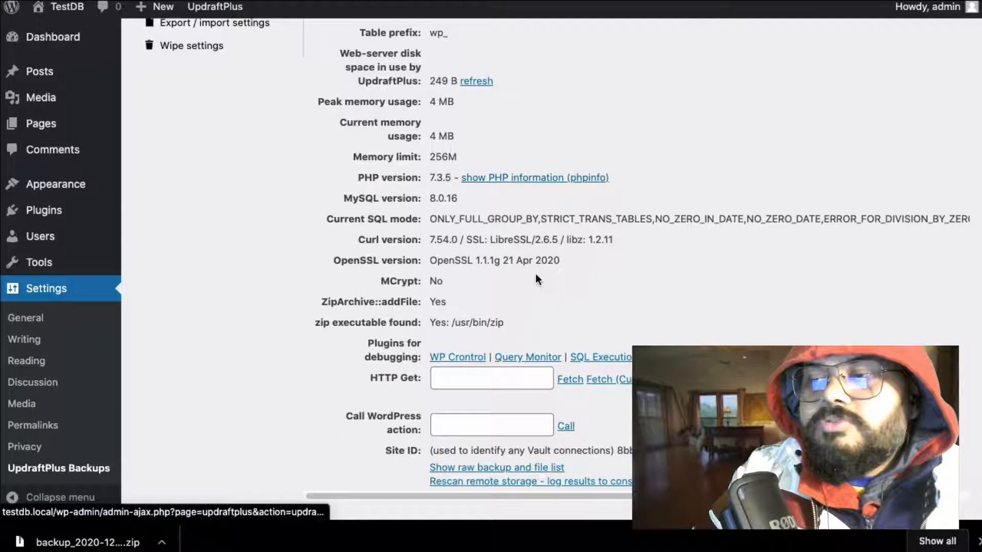
{"action": "scroll", "coordinate": [535, 274], "scroll_direction": "down", "scroll_amount": 2}
{"action": "scroll", "coordinate": [536, 274], "scroll_direction": "up", "scroll_amount": 10}
- Return to the existing backups and dismiss the download box for the others archive
{"action": "left_click", "coordinate": [221, 162]}
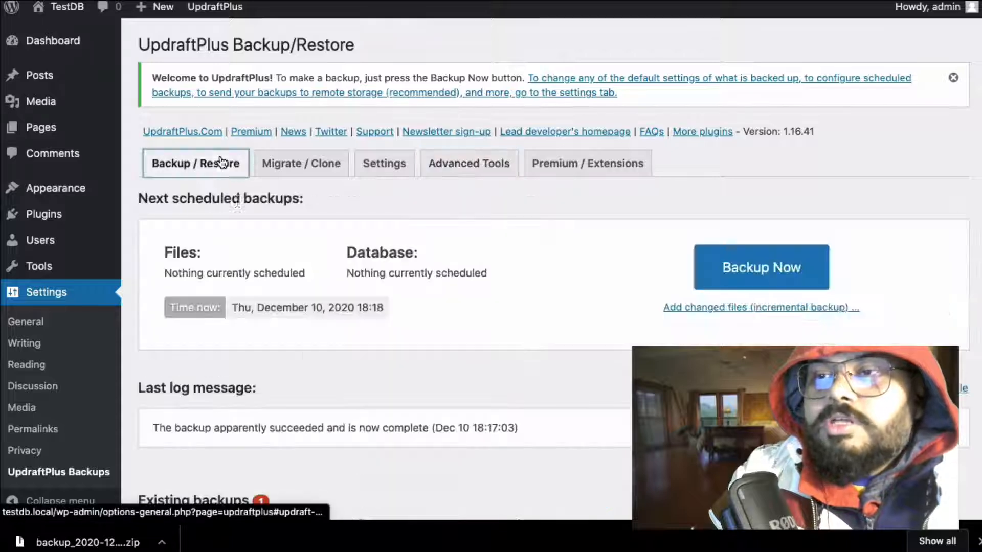
{"action": "scroll", "coordinate": [556, 302], "scroll_direction": "down", "scroll_amount": 5}
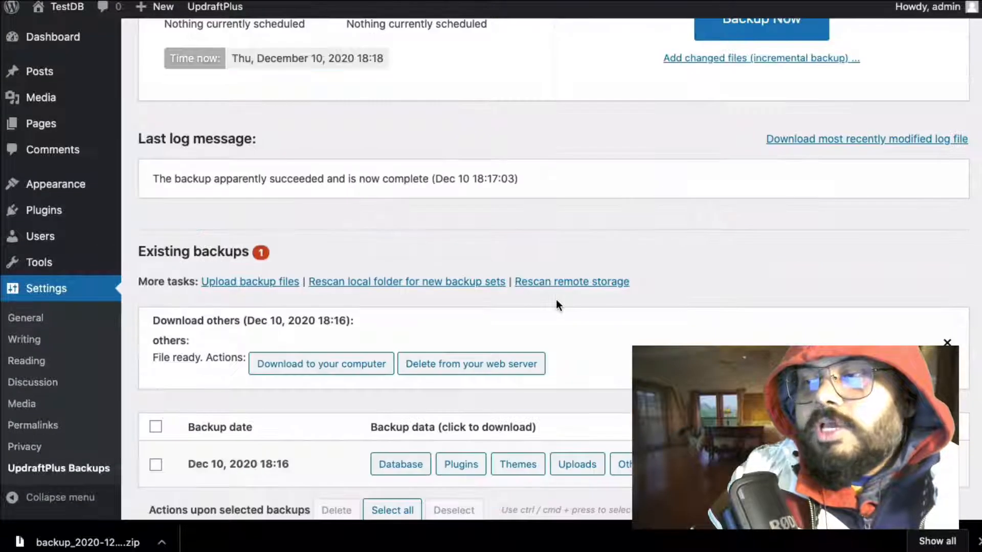
{"action": "scroll", "coordinate": [556, 306], "scroll_direction": "down", "scroll_amount": 1}
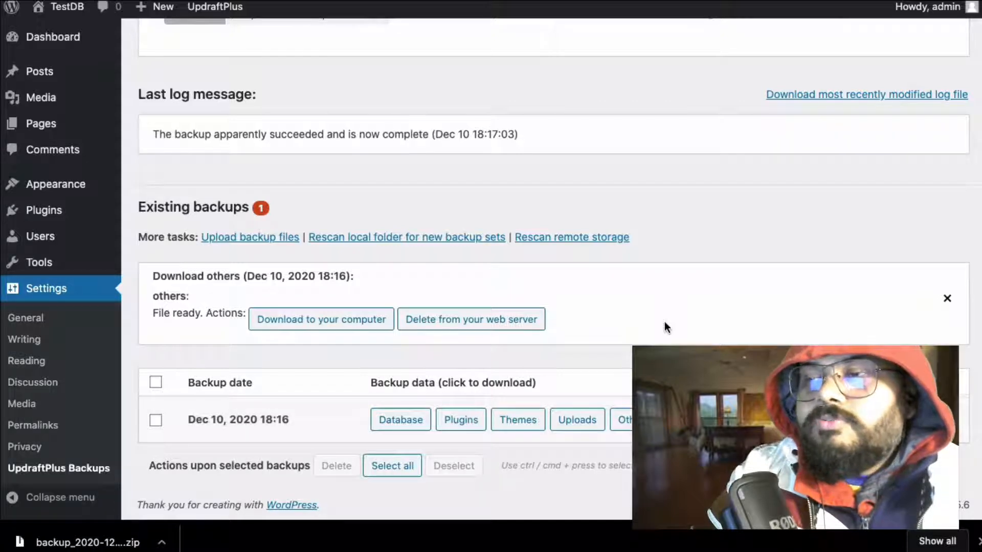
{"action": "left_click", "coordinate": [947, 299]}
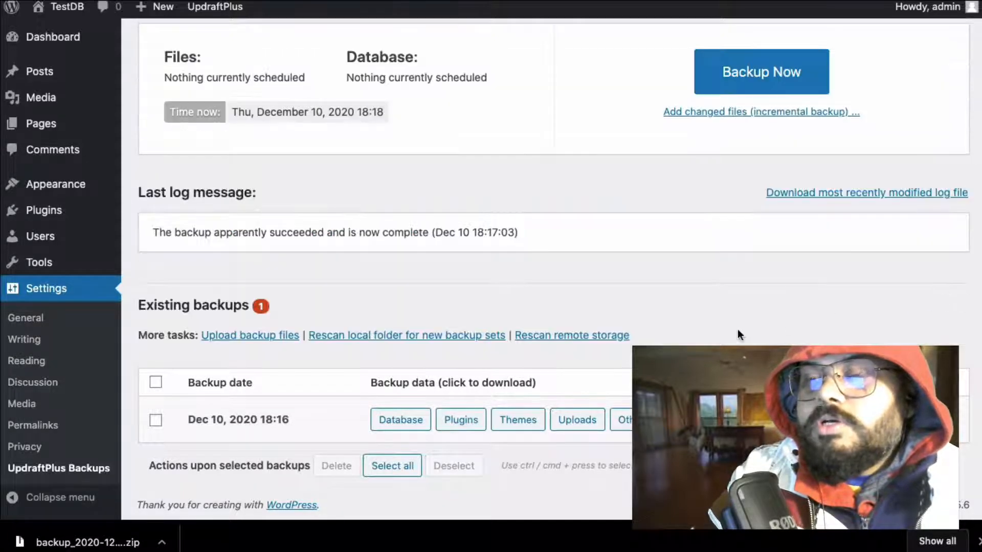
{"action": "left_click", "coordinate": [264, 336]}
{"action": "scroll", "coordinate": [263, 338], "scroll_direction": "down", "scroll_amount": 4}
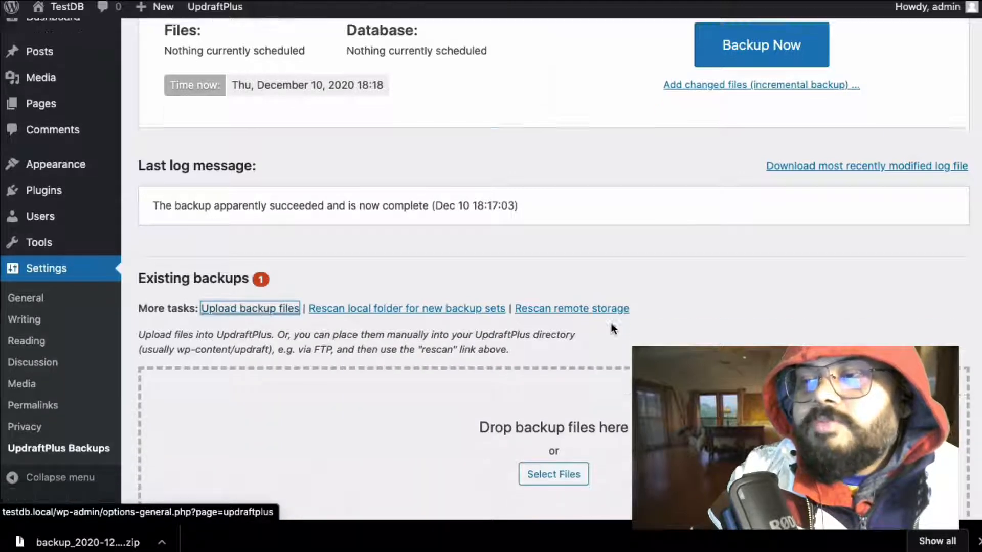
{"action": "left_click_drag", "start_coordinate": [56, 541], "coordinate": [478, 253]}
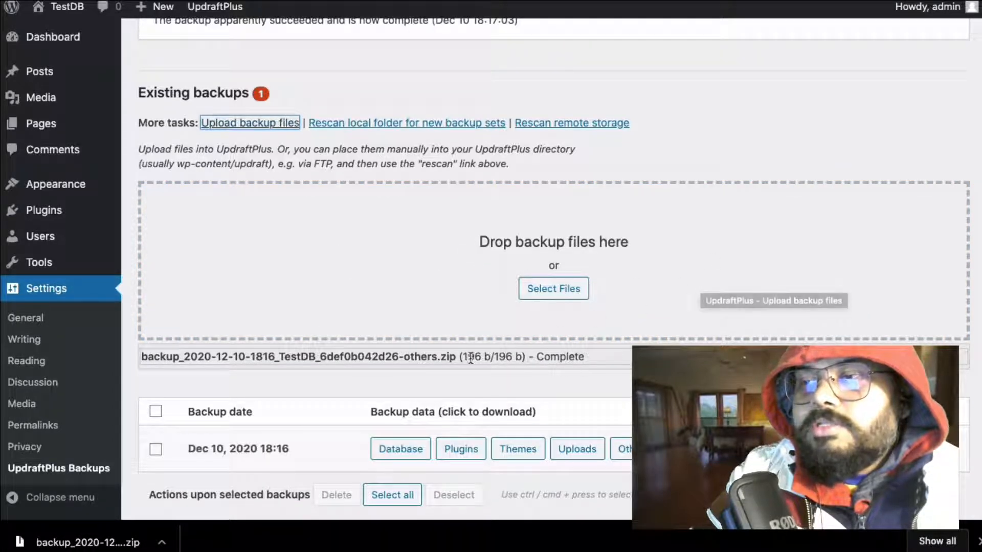
{"action": "scroll", "coordinate": [741, 313], "scroll_direction": "down", "scroll_amount": 1}
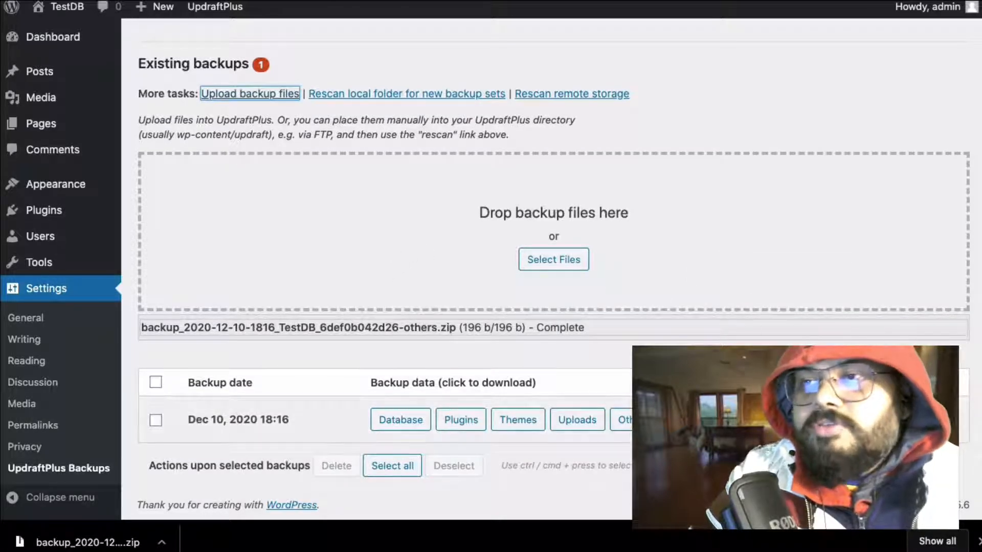
{"action": "scroll", "coordinate": [442, 186], "scroll_direction": "up", "scroll_amount": 15}
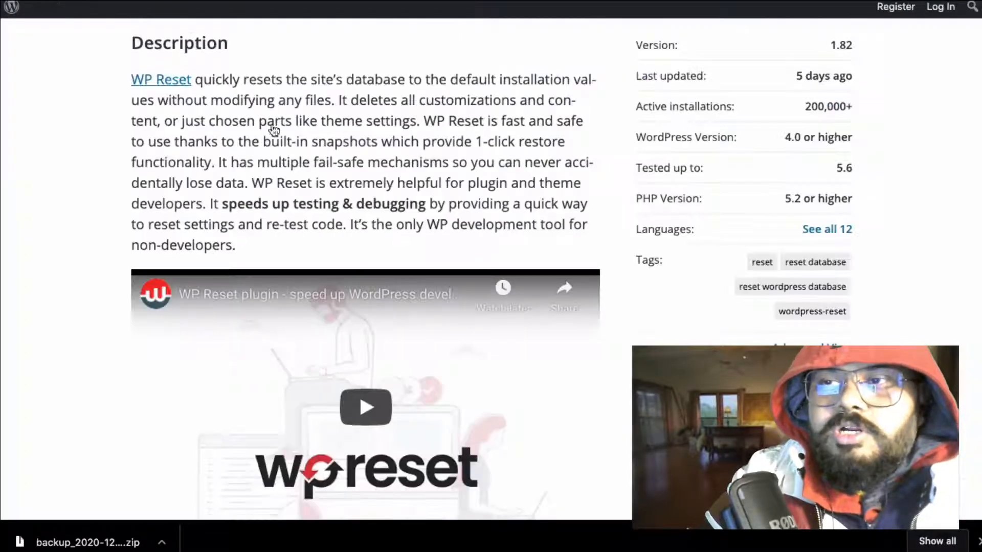
- Leave the WP Reset plugin listing, open WP Reset in the WordPress admin and dismiss the WP 301 Redirects PRO license offer
{"action": "scroll", "coordinate": [405, 74], "scroll_direction": "up", "scroll_amount": 5}
{"action": "scroll", "coordinate": [403, 74], "scroll_direction": "up", "scroll_amount": 3}
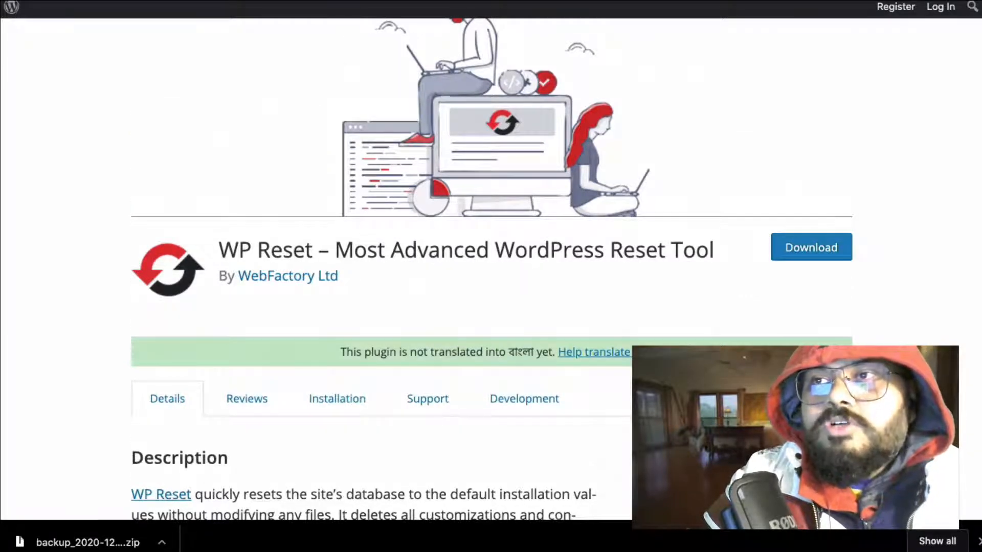
{"action": "key", "text": "ctrl+Tab"}
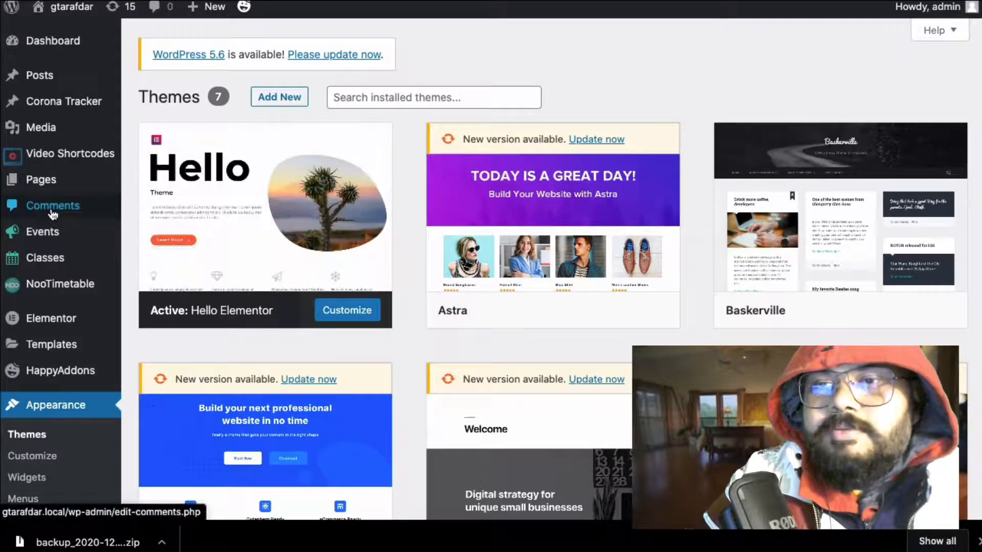
{"action": "scroll", "coordinate": [67, 199], "scroll_direction": "down", "scroll_amount": 5}
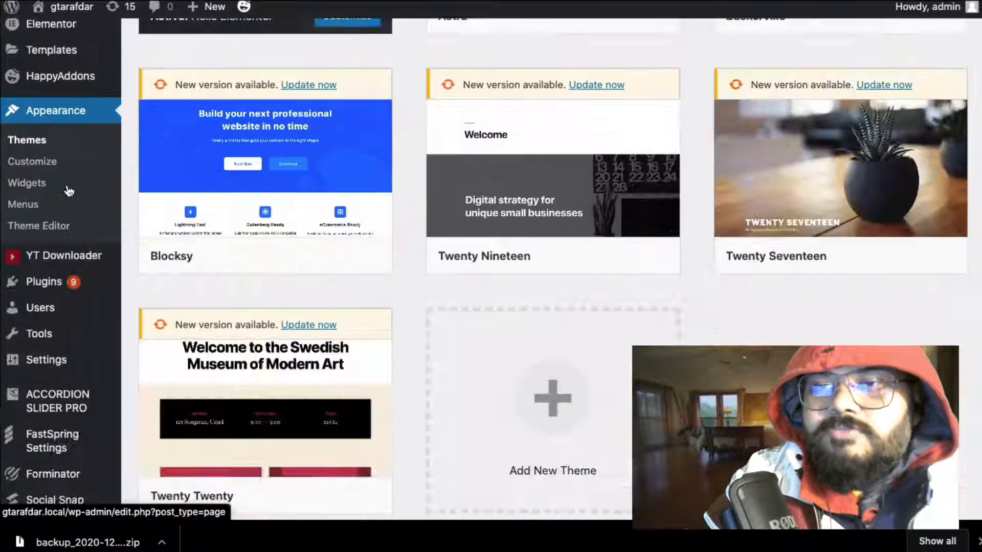
{"action": "mouse_move", "coordinate": [56, 282]}
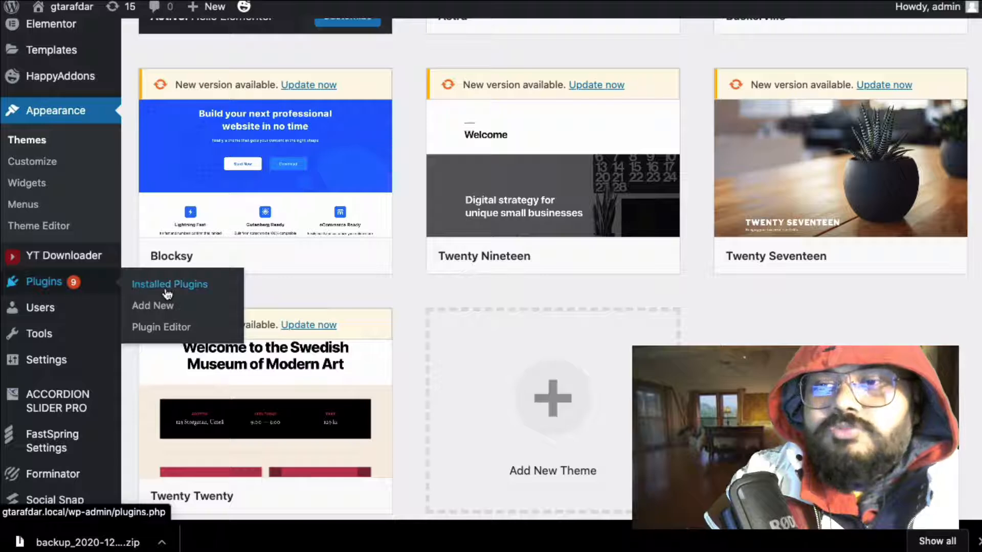
{"action": "mouse_move", "coordinate": [66, 337]}
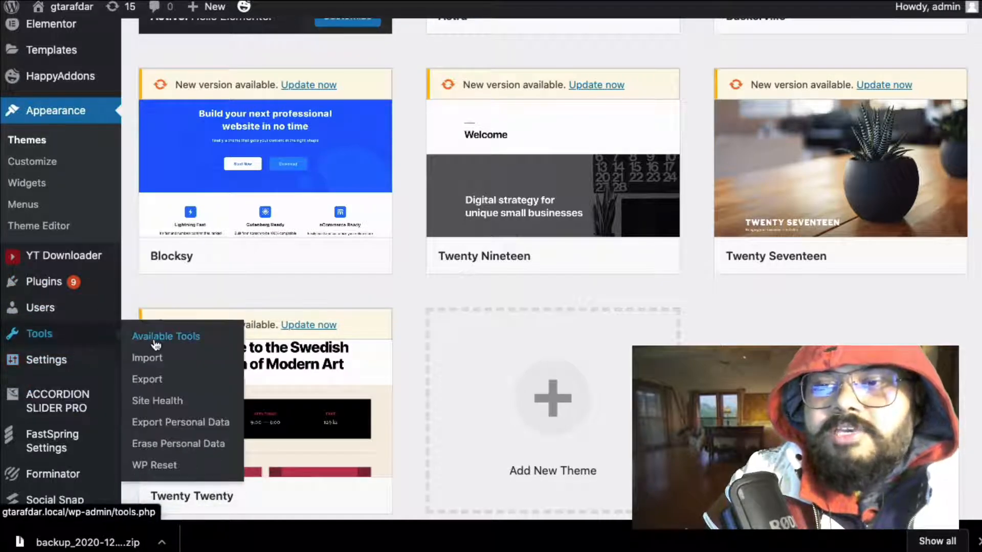
{"action": "left_click", "coordinate": [159, 465]}
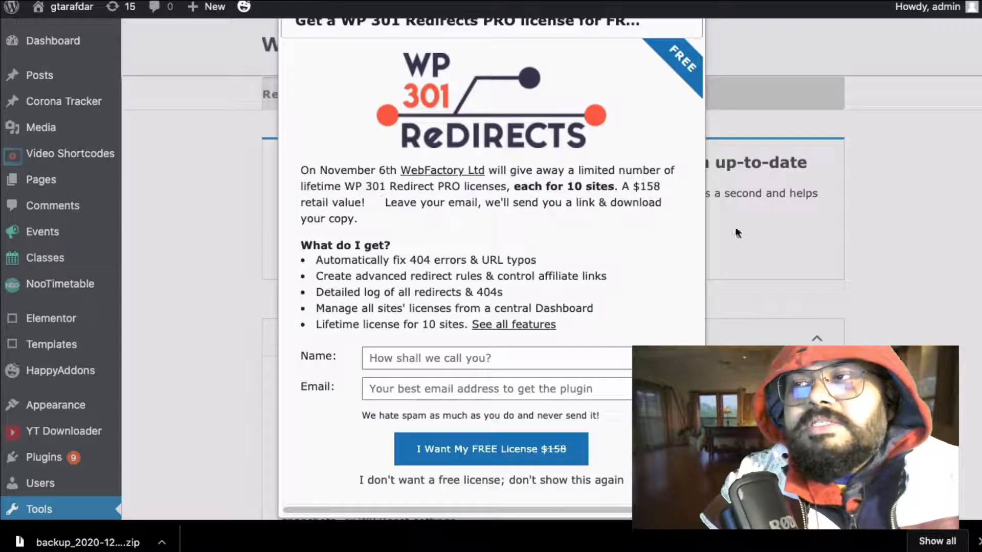
{"action": "left_click", "coordinate": [772, 161]}
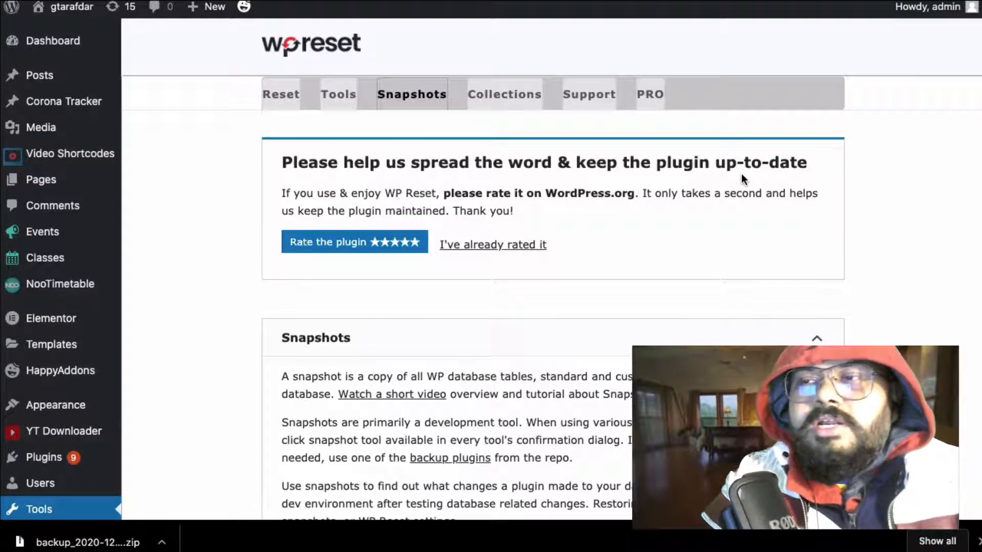
- Review the WP Reset explanation of snapshots and the list of user created snapshots
{"action": "scroll", "coordinate": [660, 156], "scroll_direction": "down", "scroll_amount": 5}
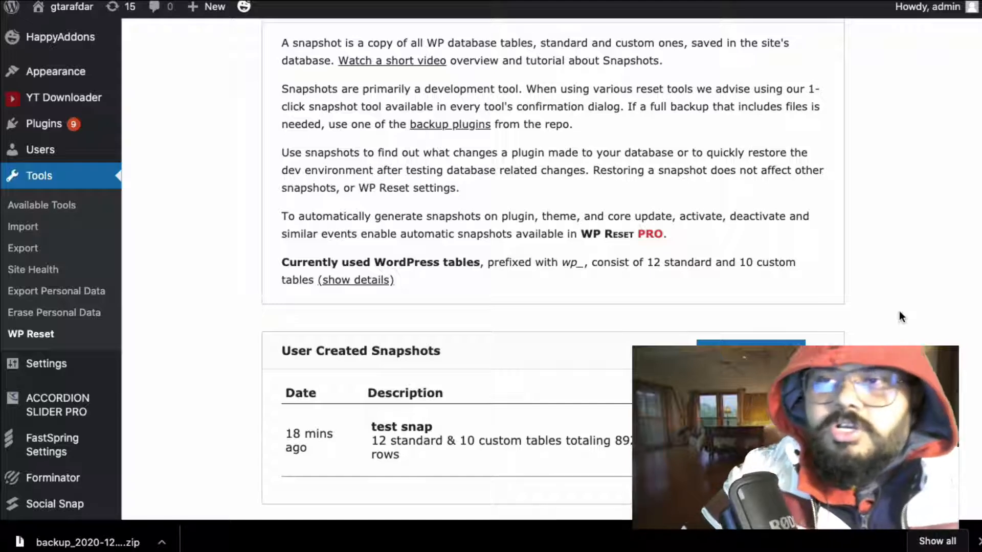
{"action": "scroll", "coordinate": [485, 238], "scroll_direction": "up", "scroll_amount": 5}
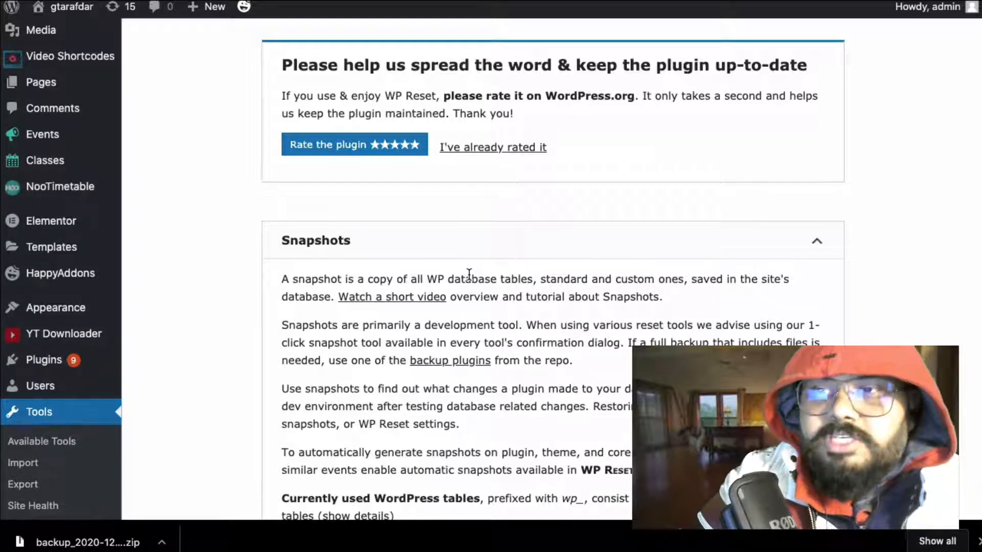
{"action": "scroll", "coordinate": [491, 250], "scroll_direction": "up", "scroll_amount": 2}
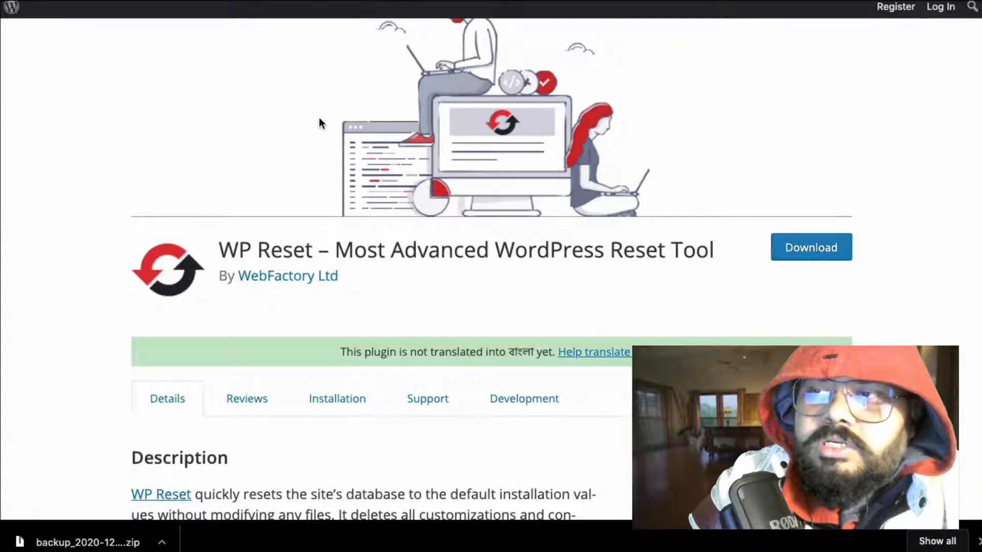
- Switch from the WP Reset plugin listing to the personal website and look through its home page, including the tool and product sections
{"action": "scroll", "coordinate": [319, 123], "scroll_direction": "up", "scroll_amount": 4}
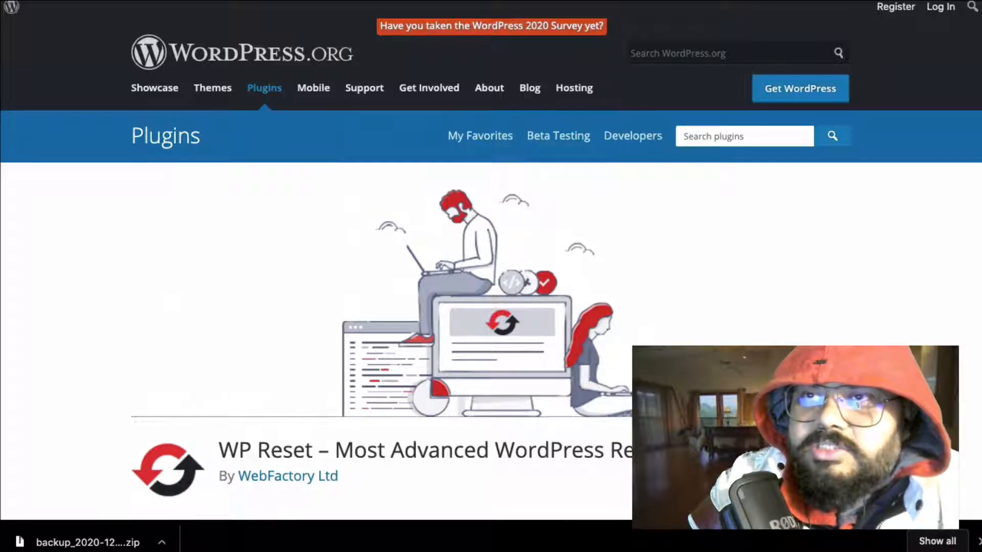
{"action": "left_click", "coordinate": [194, 1]}
{"action": "scroll", "coordinate": [502, 149], "scroll_direction": "down", "scroll_amount": 1}
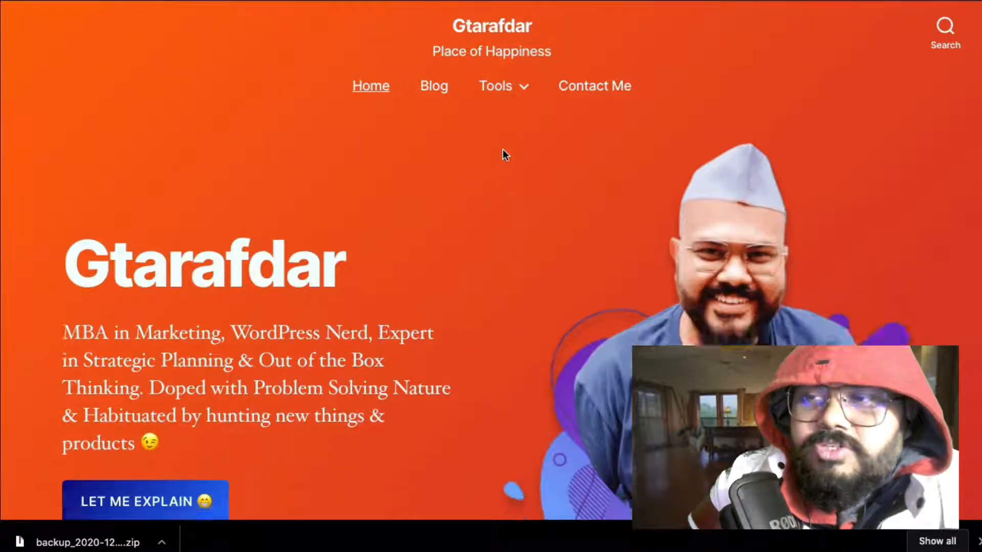
{"action": "scroll", "coordinate": [502, 149], "scroll_direction": "down", "scroll_amount": 15}
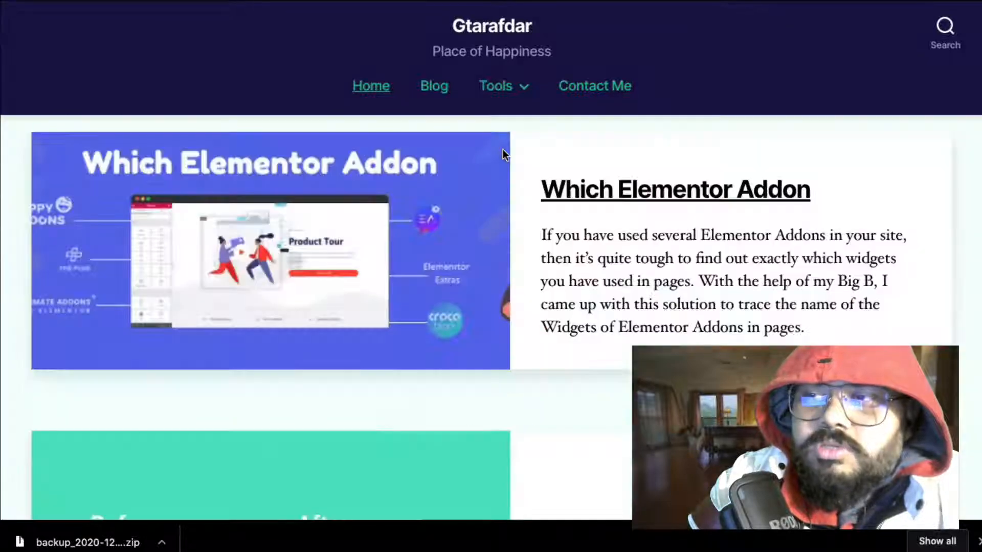
{"action": "scroll", "coordinate": [502, 149], "scroll_direction": "down", "scroll_amount": 15}
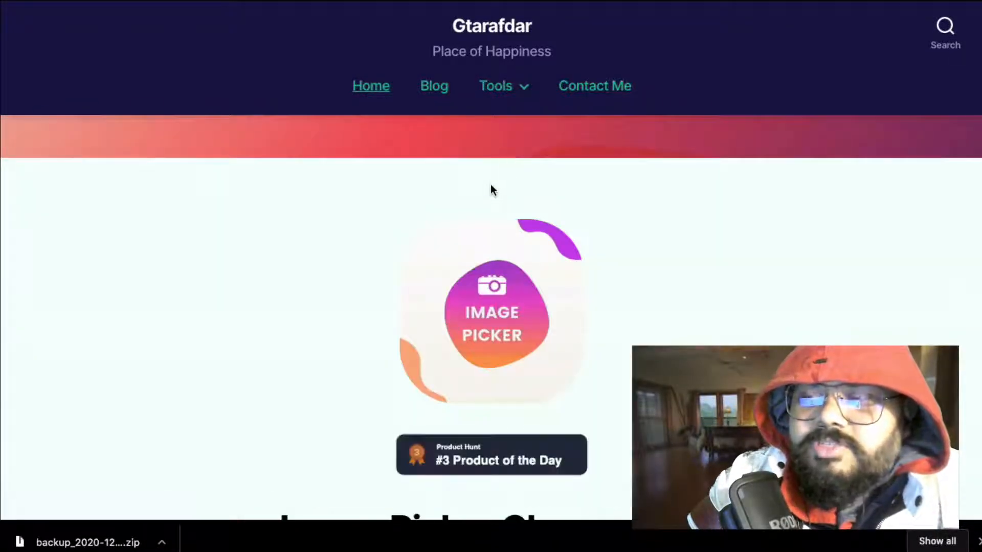
{"action": "scroll", "coordinate": [489, 183], "scroll_direction": "up", "scroll_amount": 20}
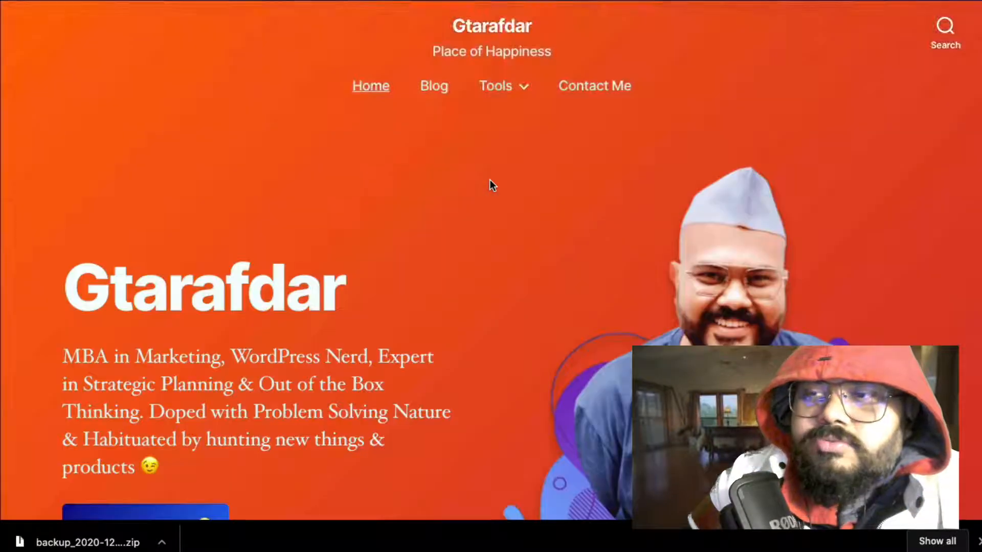